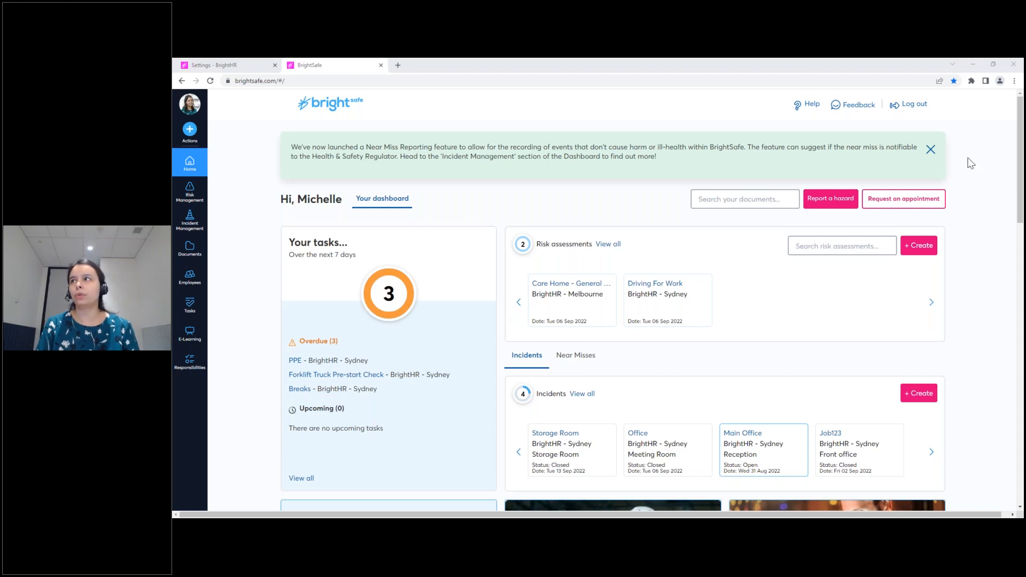
Look through the home dashboard, from tasks, risk assessments and incidents down to the E-Learning hub and updates.
drag(1019, 129, 1017, 222)
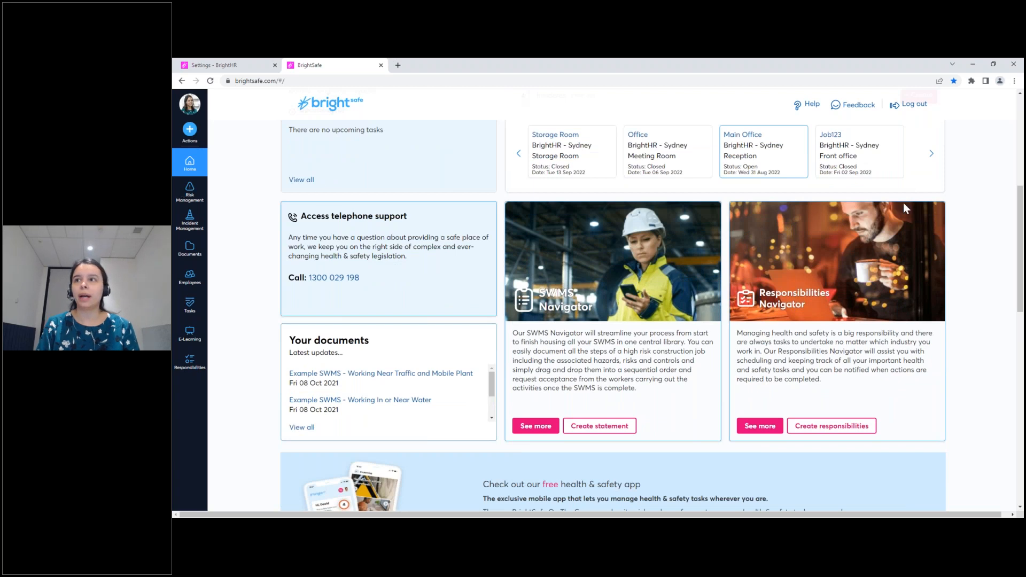
drag(1021, 207, 1021, 209)
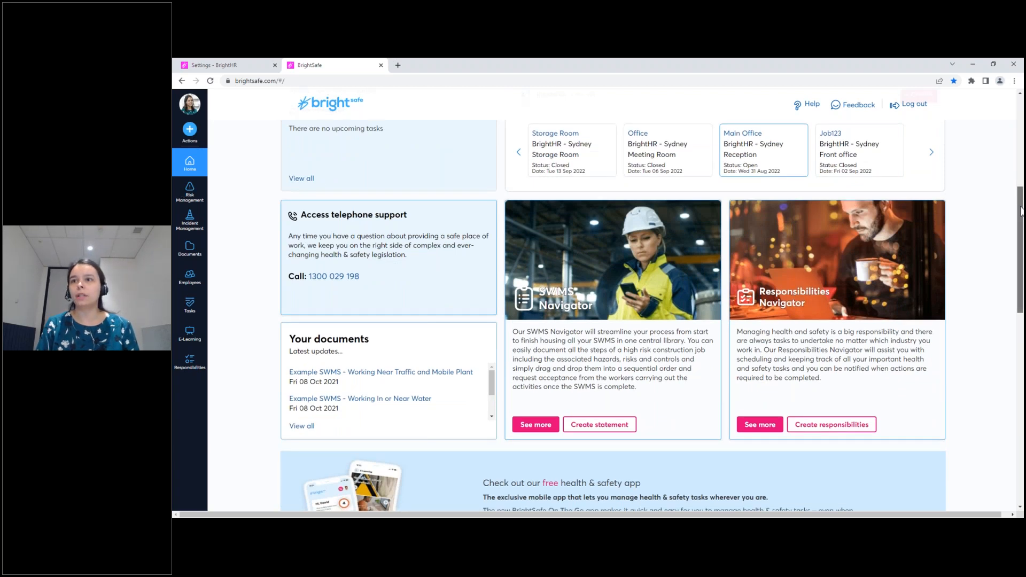
scroll(440, 260, down, 4)
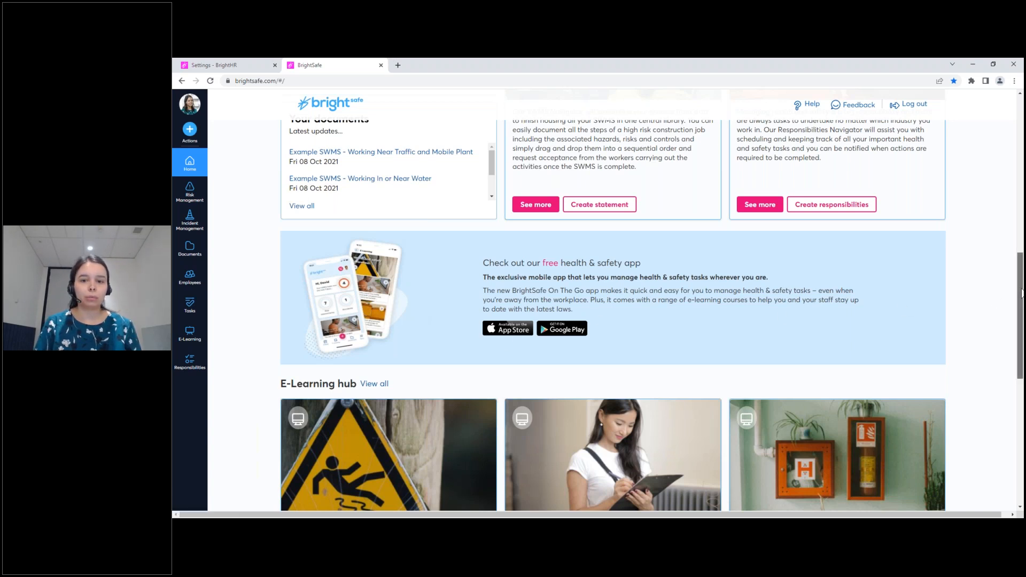
drag(1022, 289, 1021, 290)
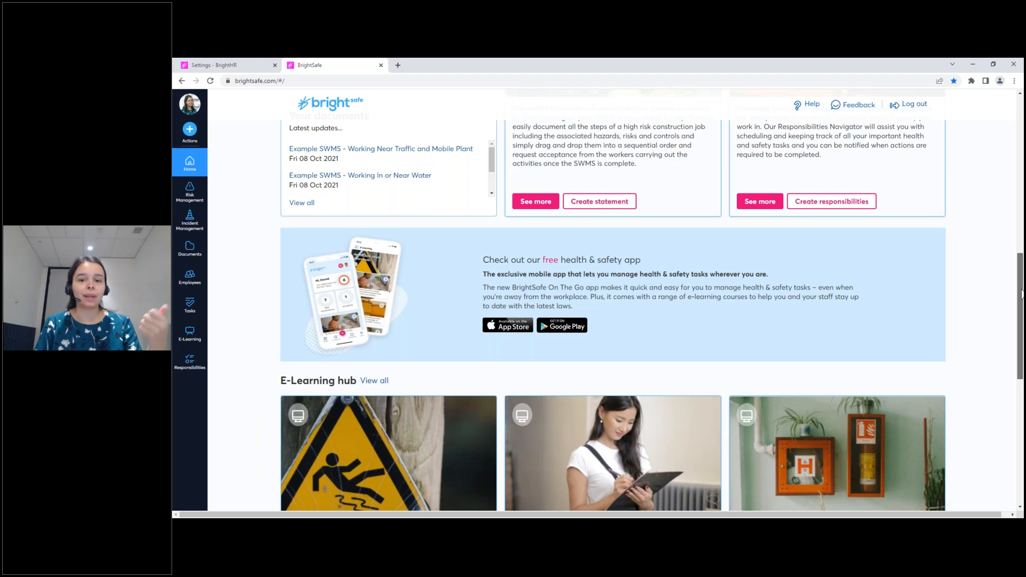
drag(1021, 294, 1019, 420)
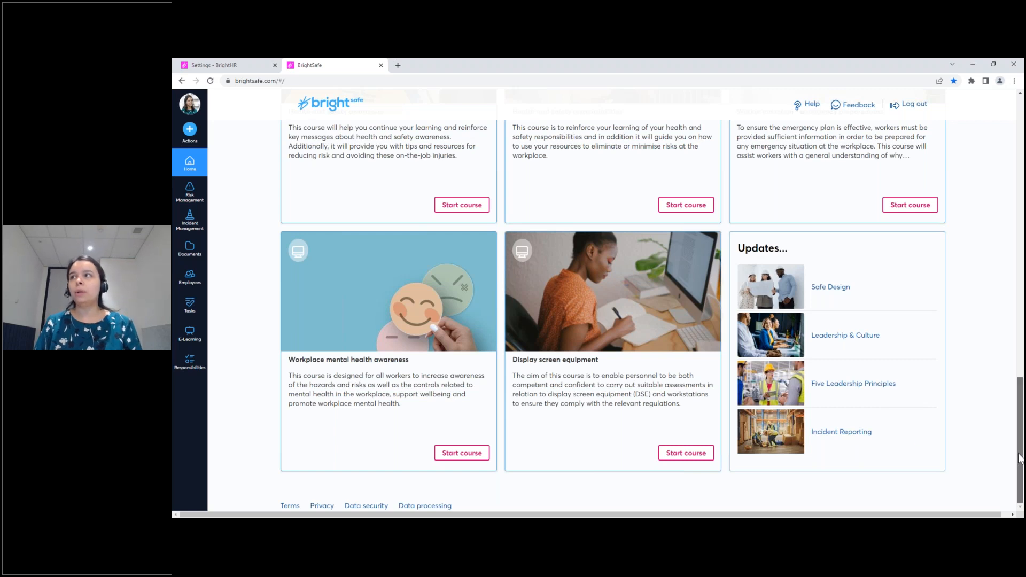
drag(1020, 458, 1020, 161)
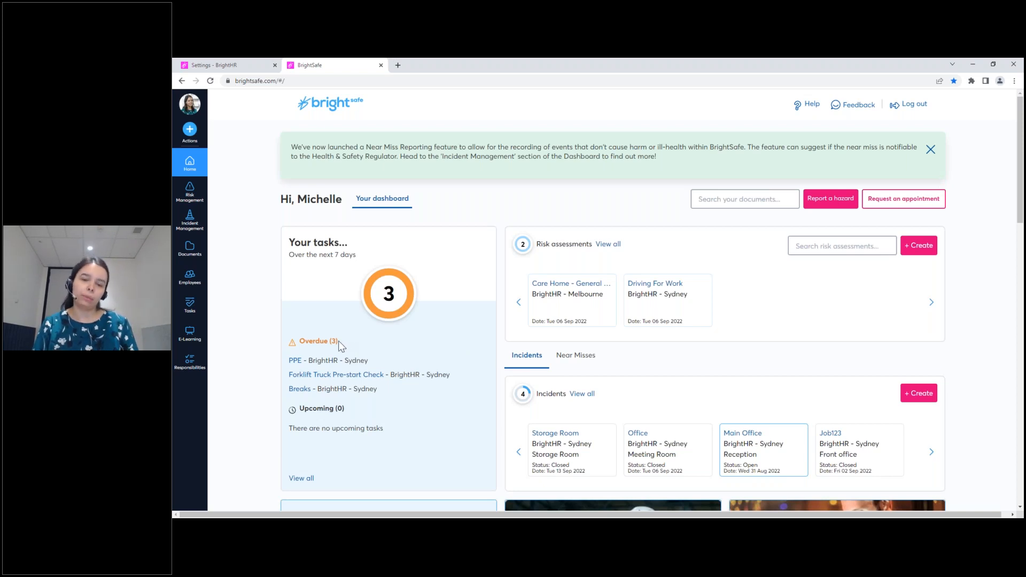
Open the employees list and review everyone's site, role, permissions and access.
click(195, 283)
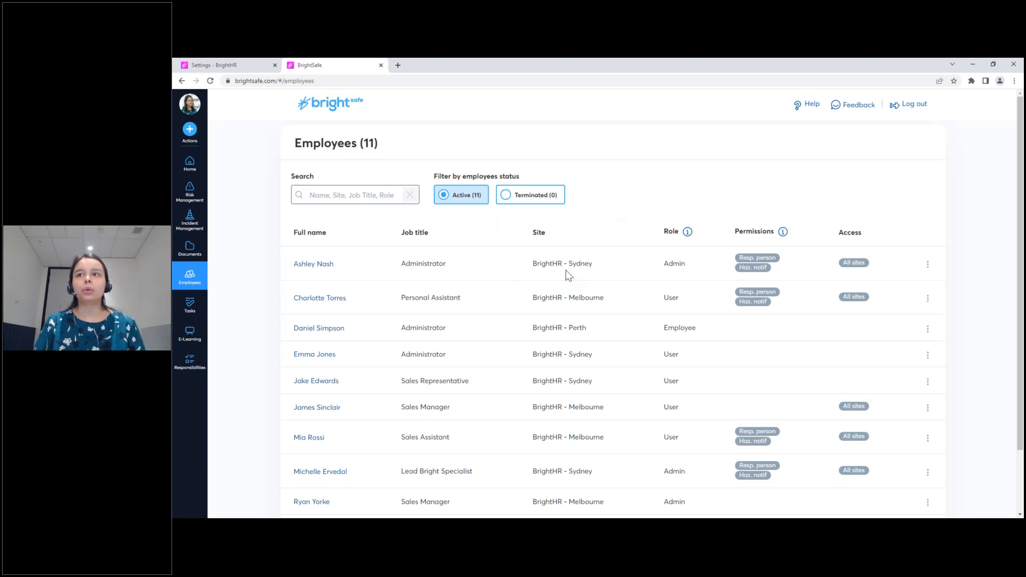
scroll(569, 275, down, 2)
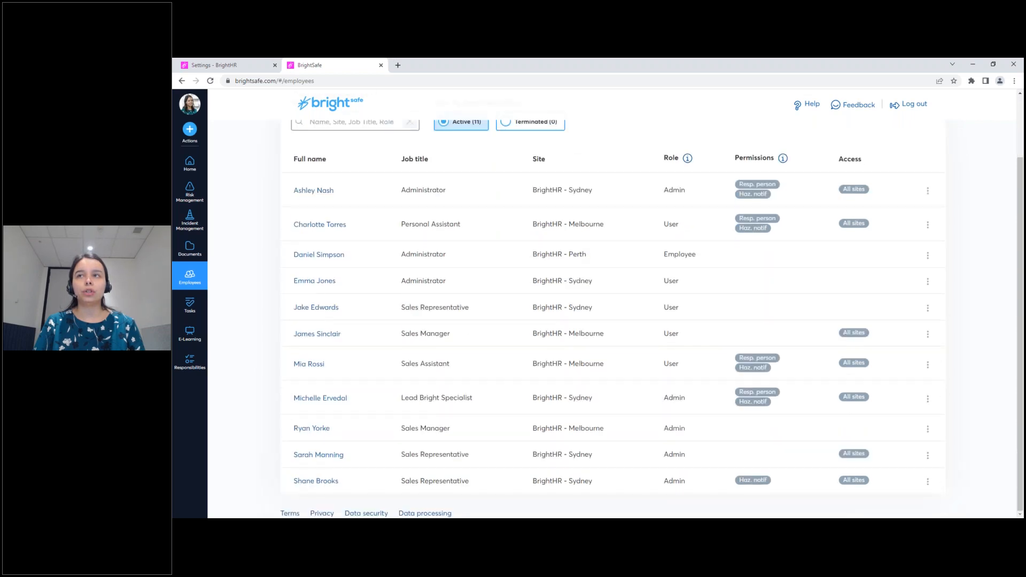
scroll(554, 300, up, 2)
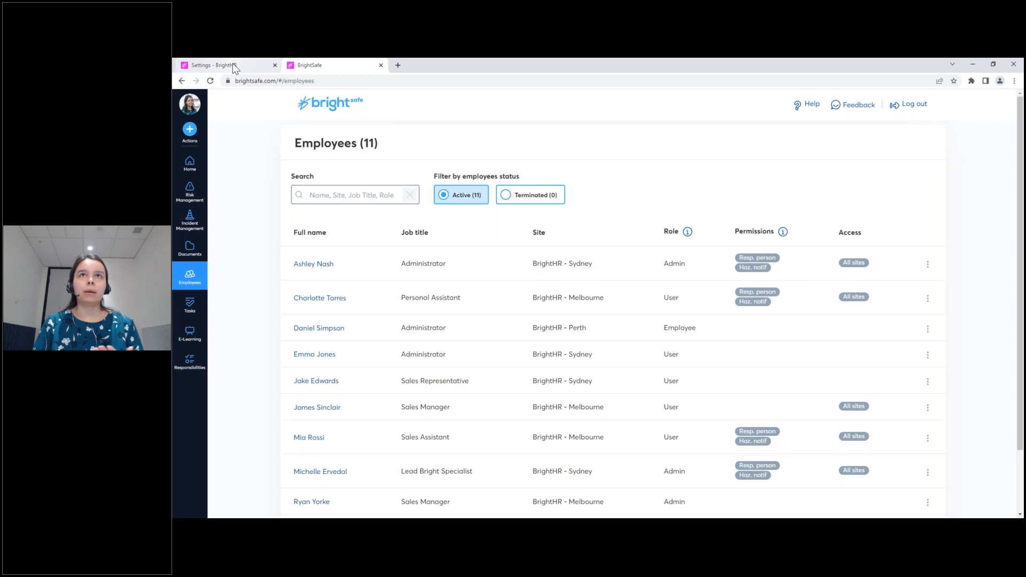
Switch to BrightHR to review the Places of work settings, and return to the BrightSafe employees list.
mouse_move(232, 64)
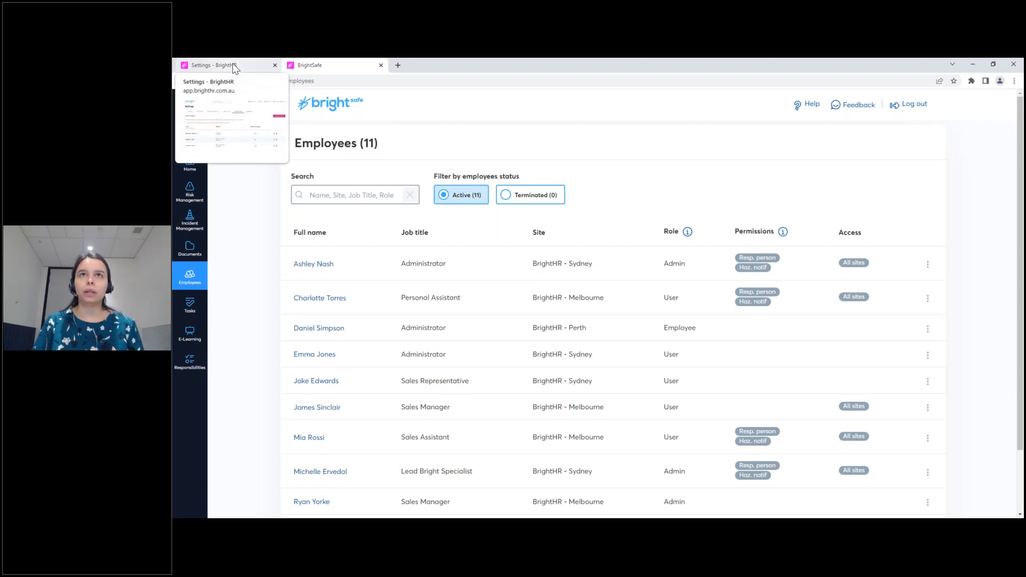
click(233, 64)
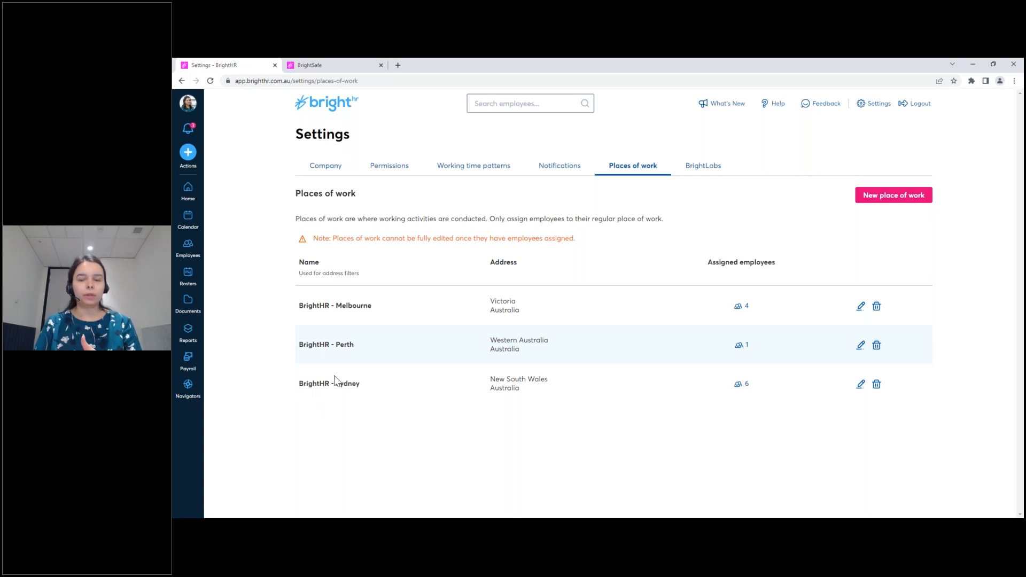
click(315, 63)
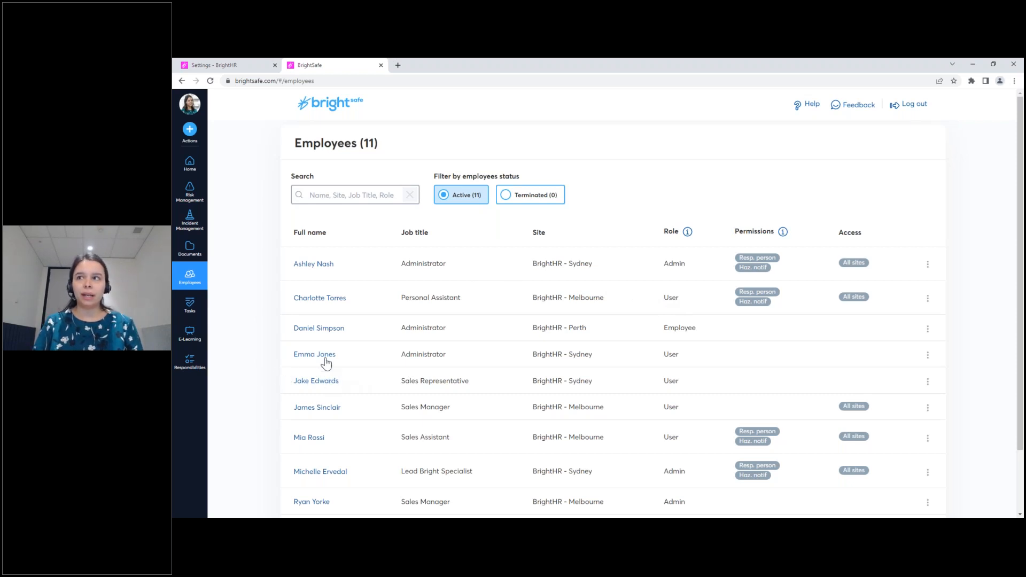
Open the details of the administrator at the BrightHR - Perth site and set the role to User.
click(321, 328)
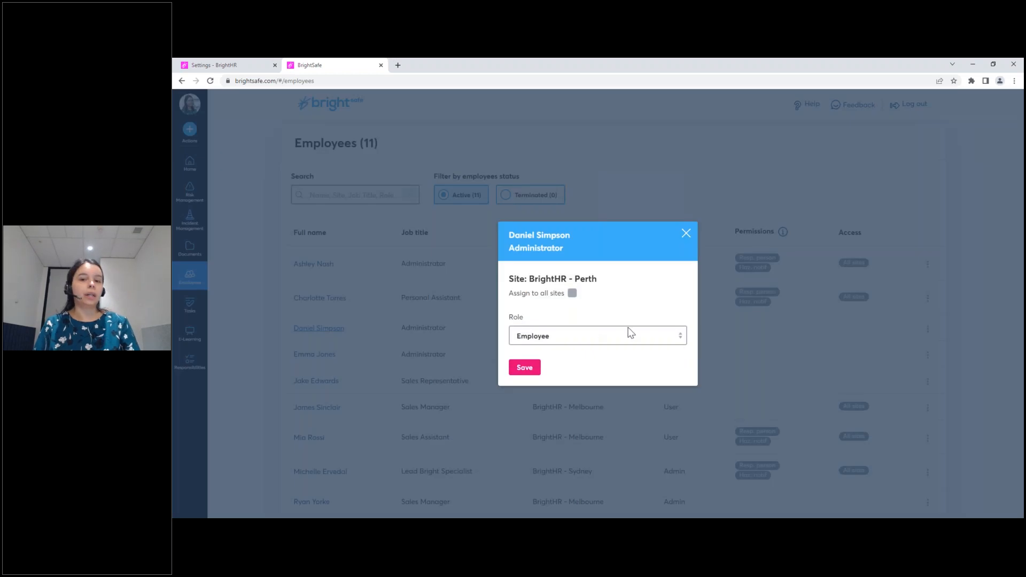
drag(508, 317, 526, 321)
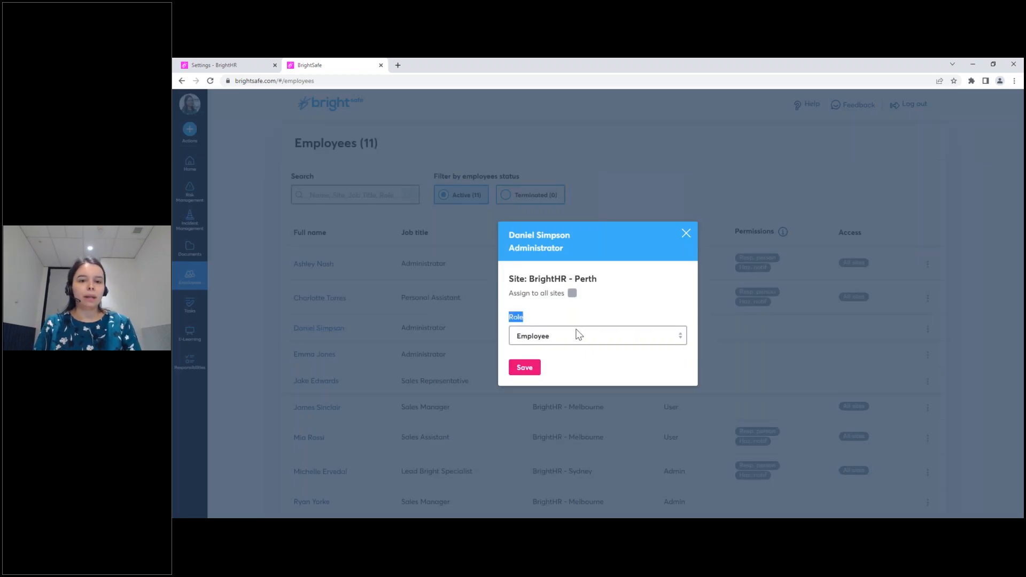
click(683, 338)
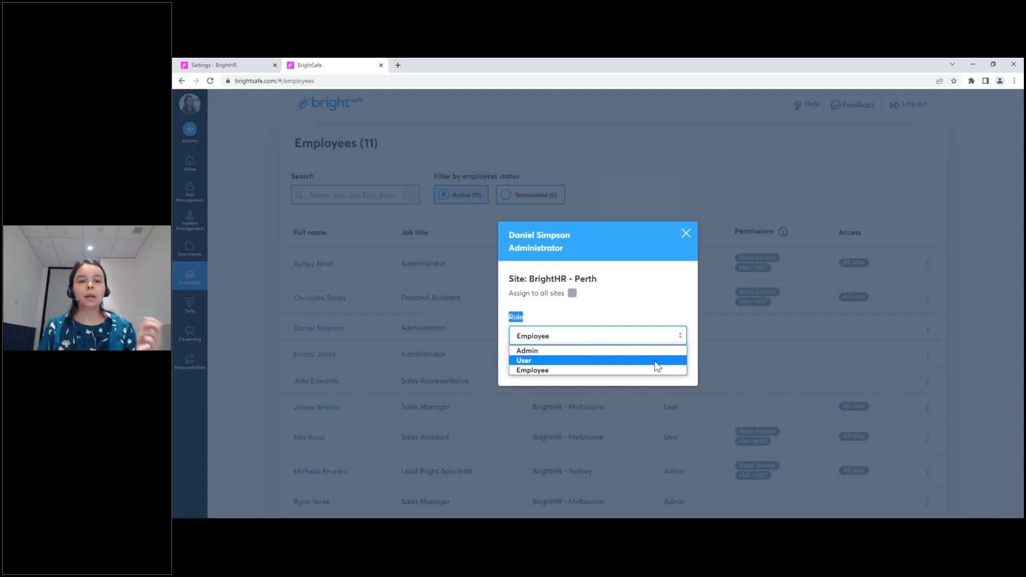
click(513, 361)
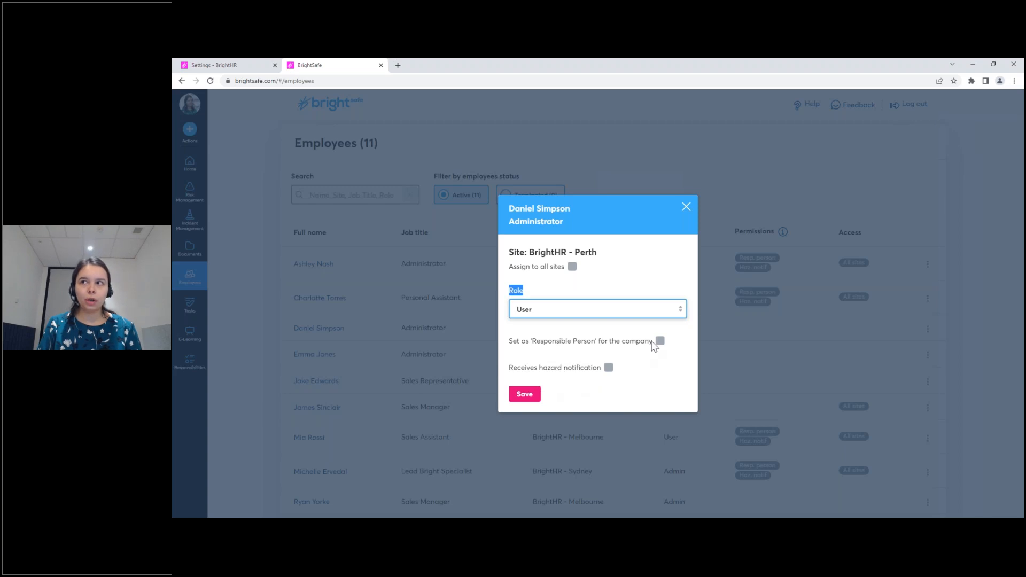
Make the Perth administrator a 'Responsible Person' who receives hazard notifications, assign them to all sites, and save.
click(660, 345)
click(660, 342)
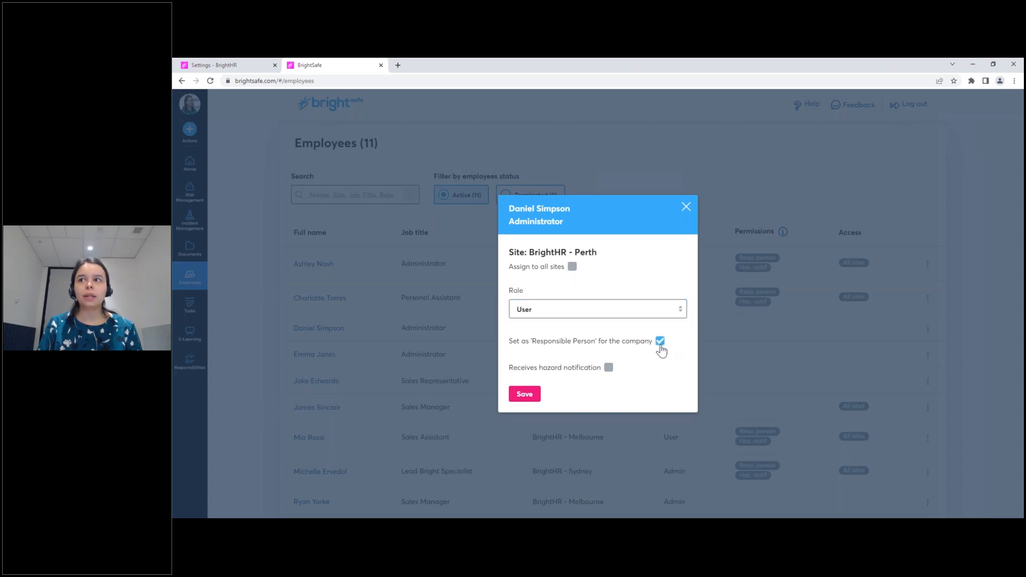
click(612, 368)
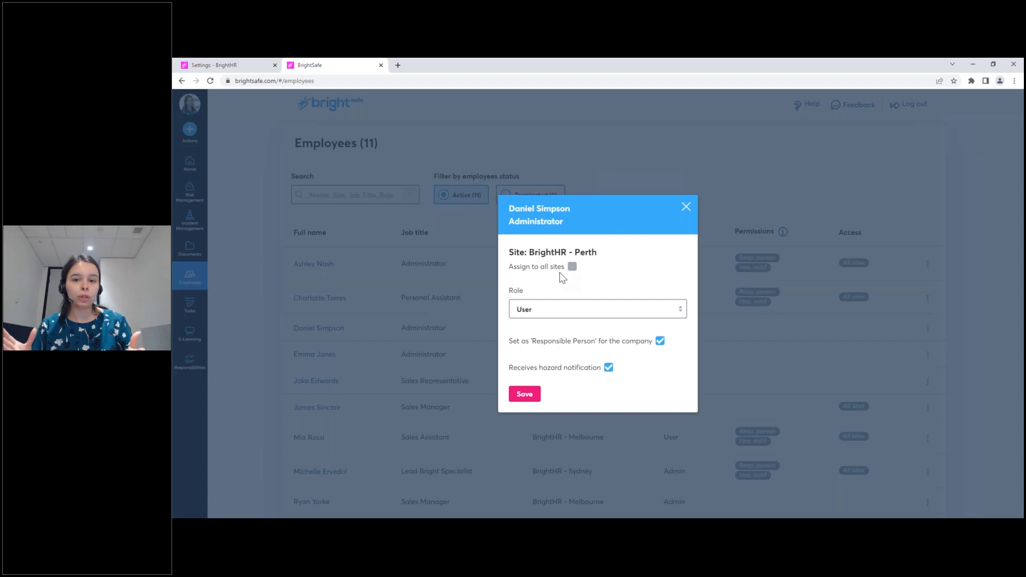
click(573, 267)
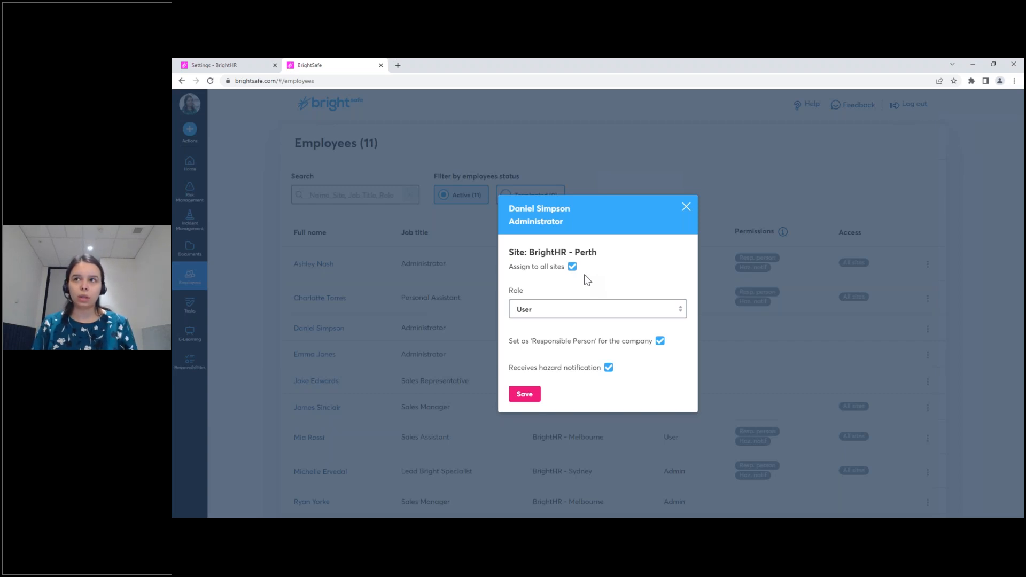
click(539, 395)
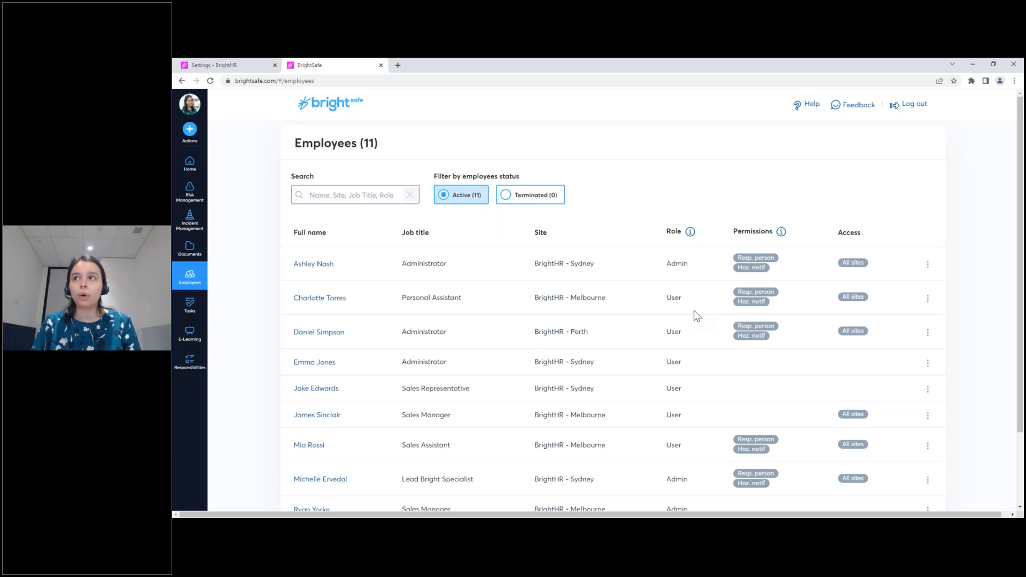
Examine what each role may do with risk assessments, hazards and safe work method statements, and close the roles overview.
click(691, 232)
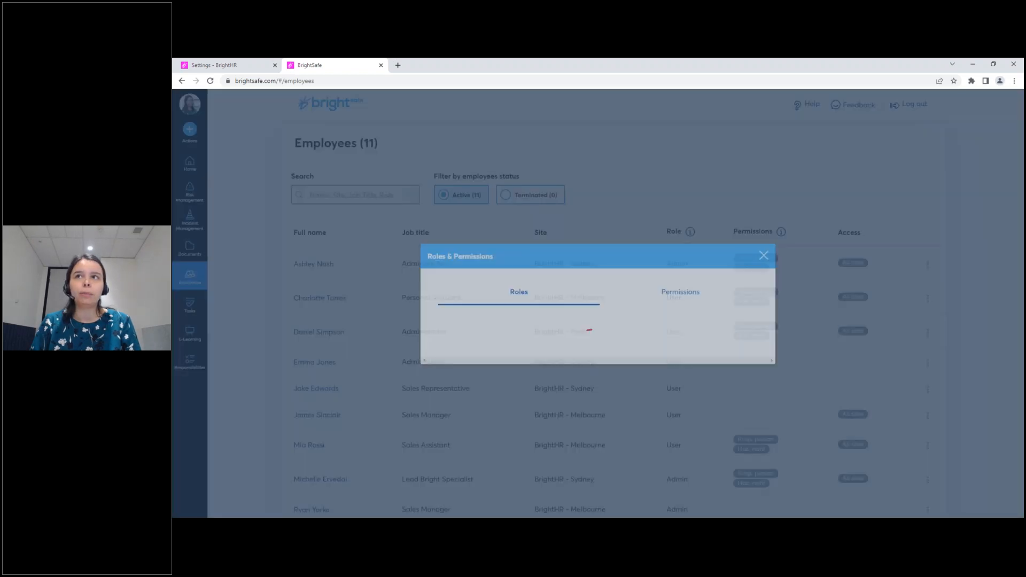
click(447, 227)
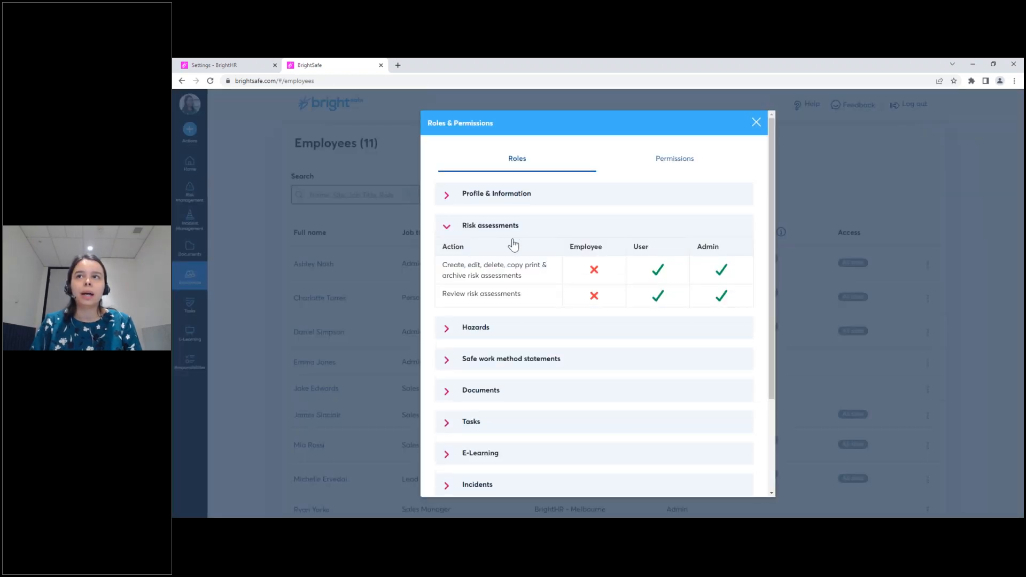
click(445, 329)
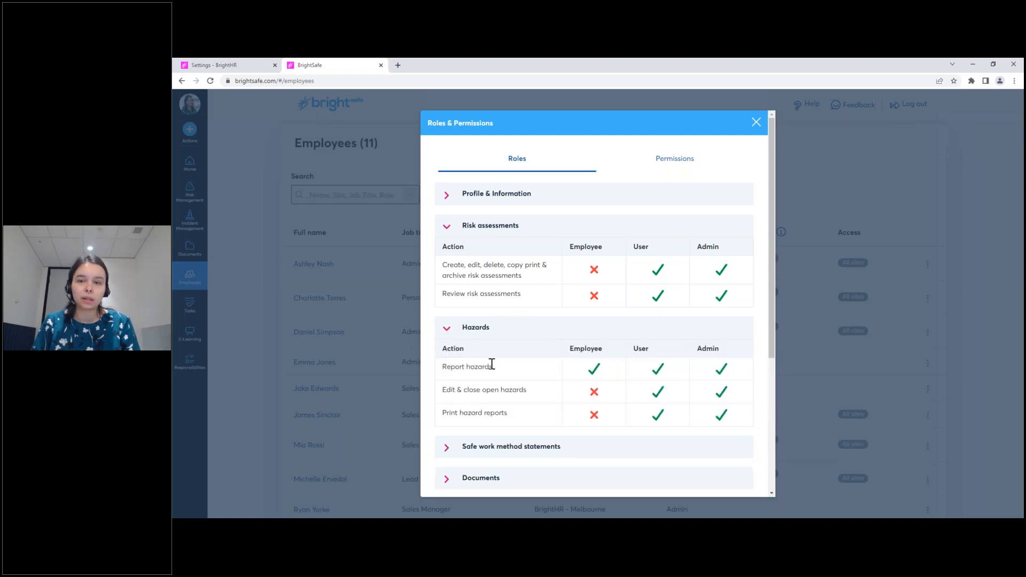
scroll(489, 363, down, 2)
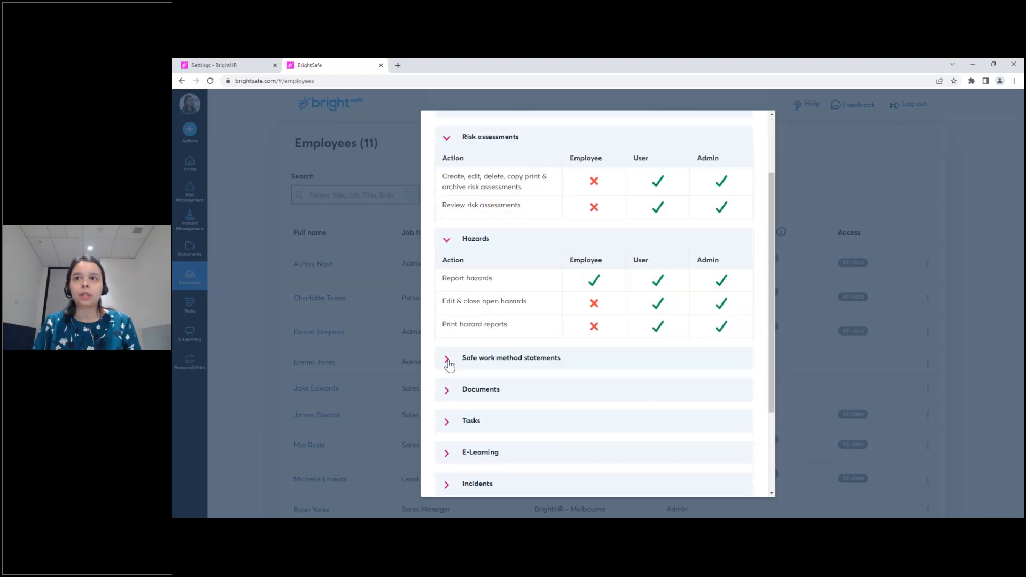
click(448, 359)
scroll(470, 362, down, 2)
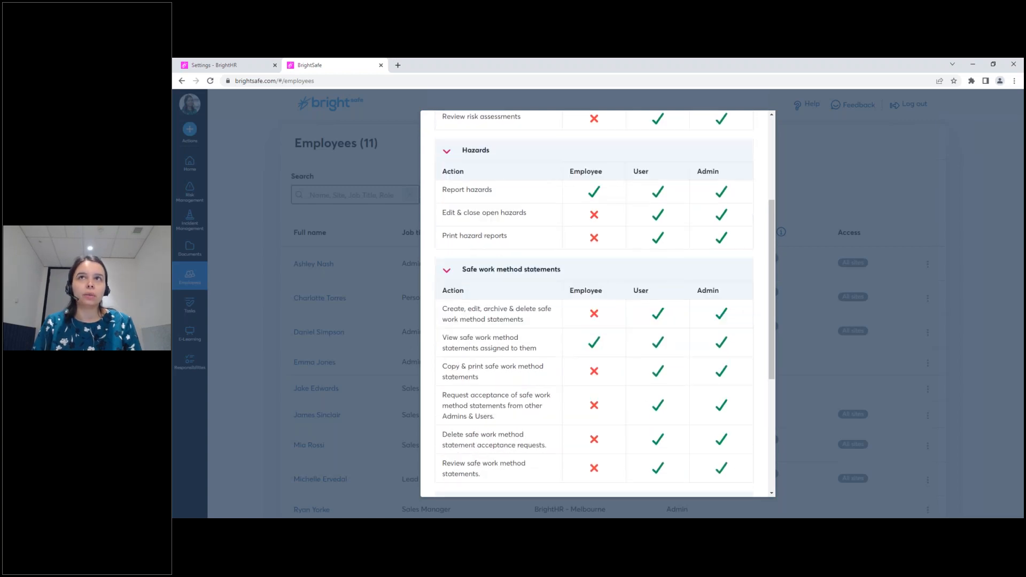
scroll(594, 305, up, 4)
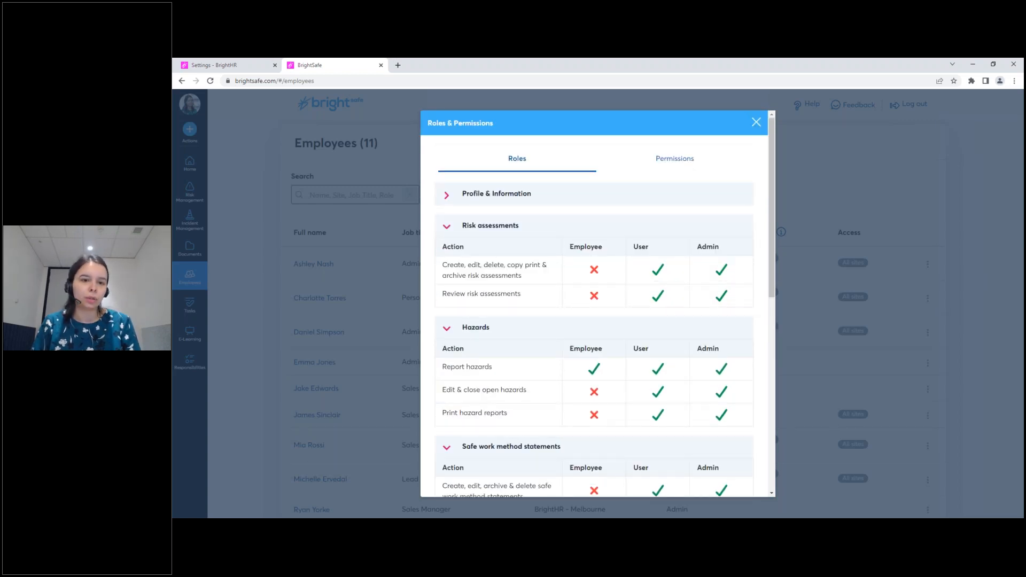
click(757, 122)
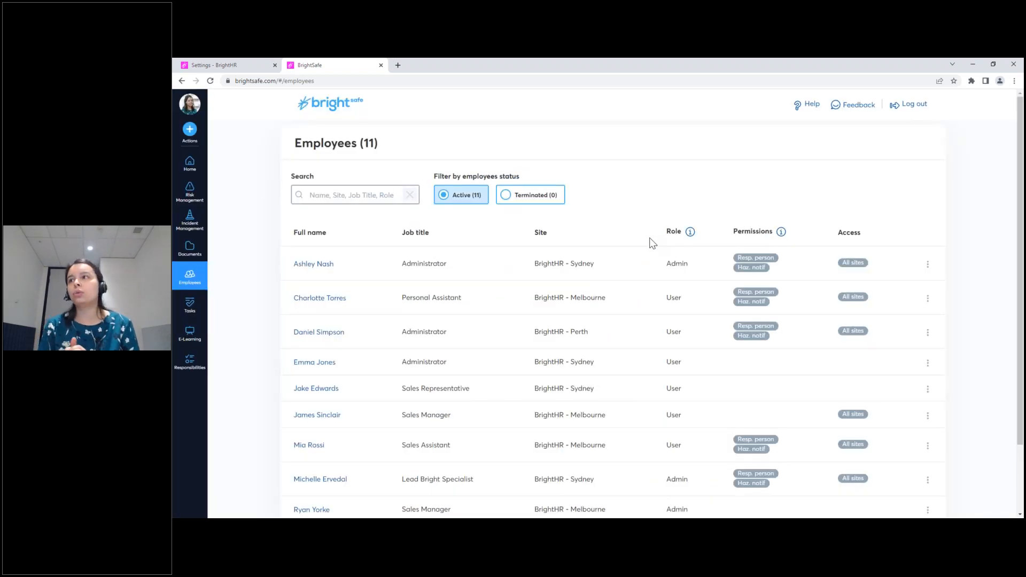
Open the E-learning library and browse the available courses.
click(191, 335)
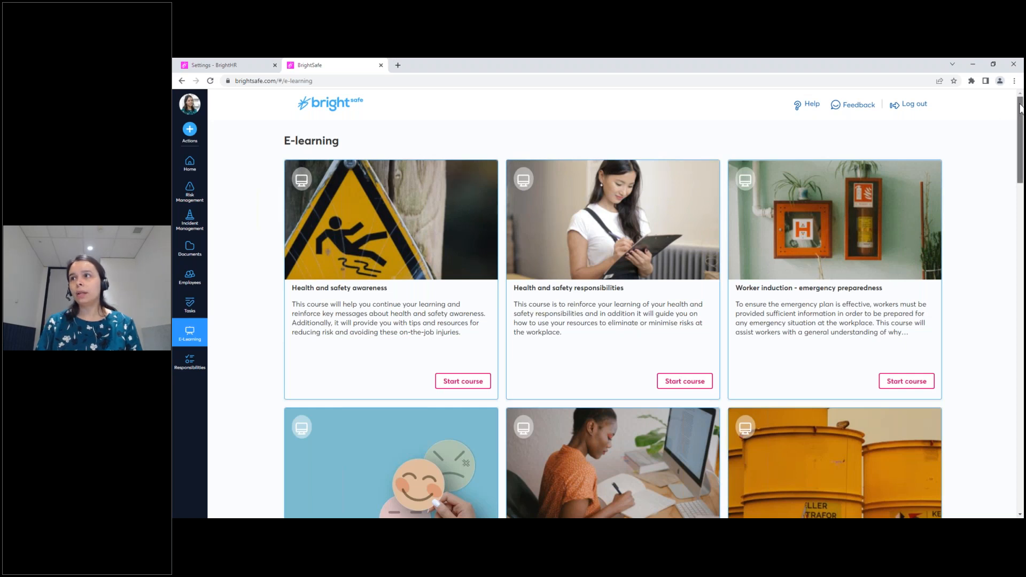
drag(1021, 108, 1021, 302)
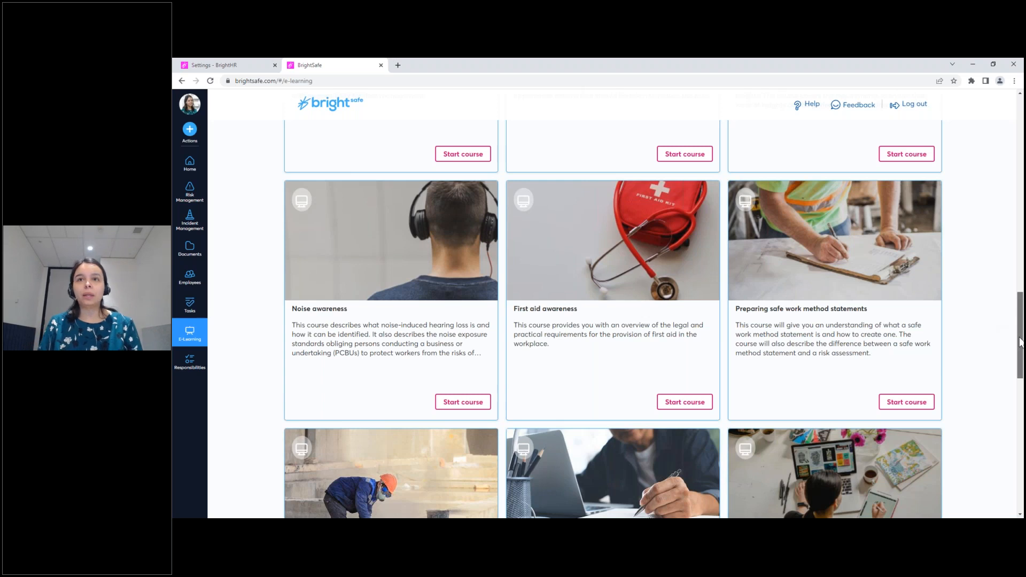
drag(1020, 342, 1012, 150)
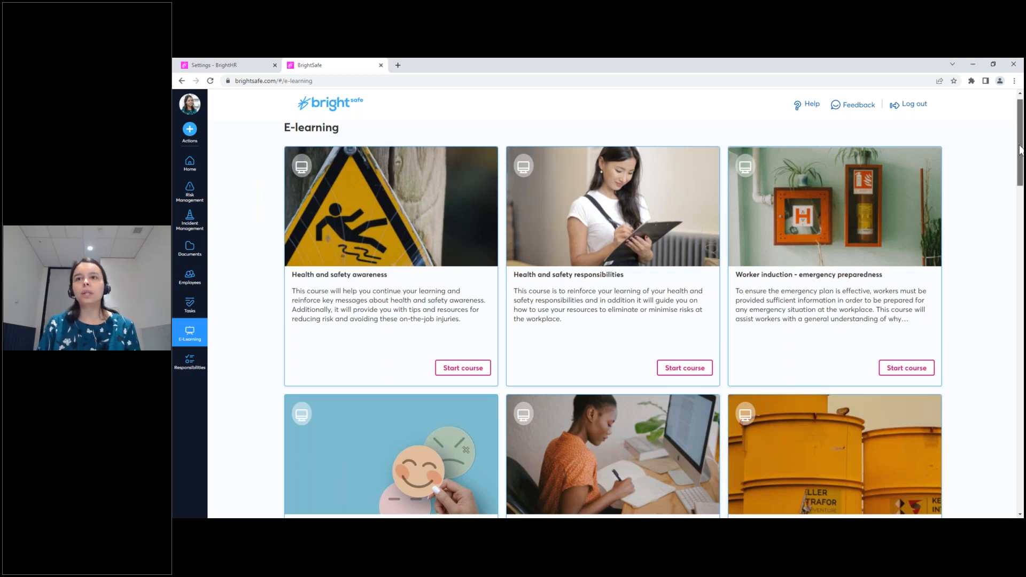
scroll(451, 246, down, 1)
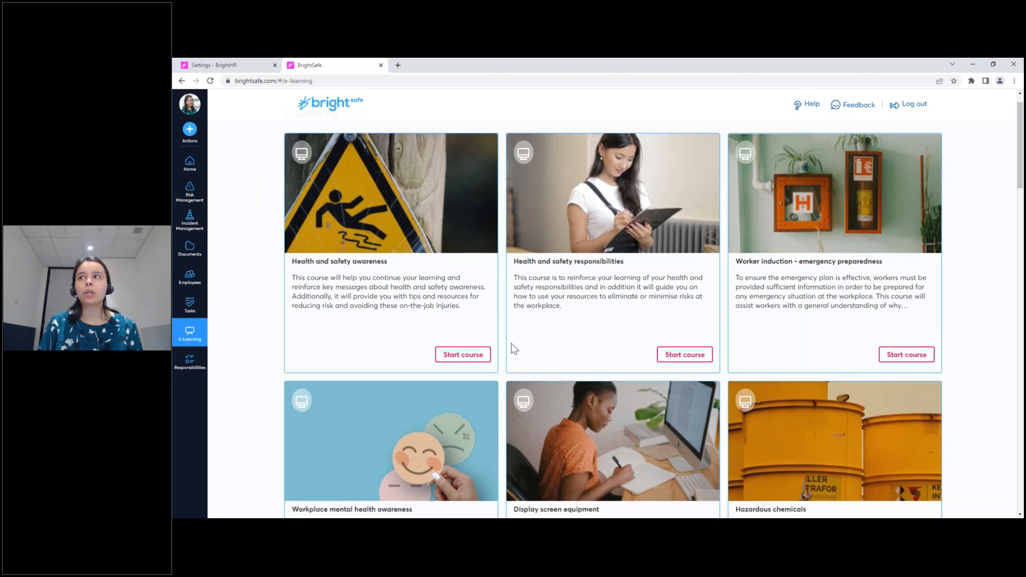
Open the Health and safety awareness course, select its web address, and review the course details and lesson list.
click(463, 355)
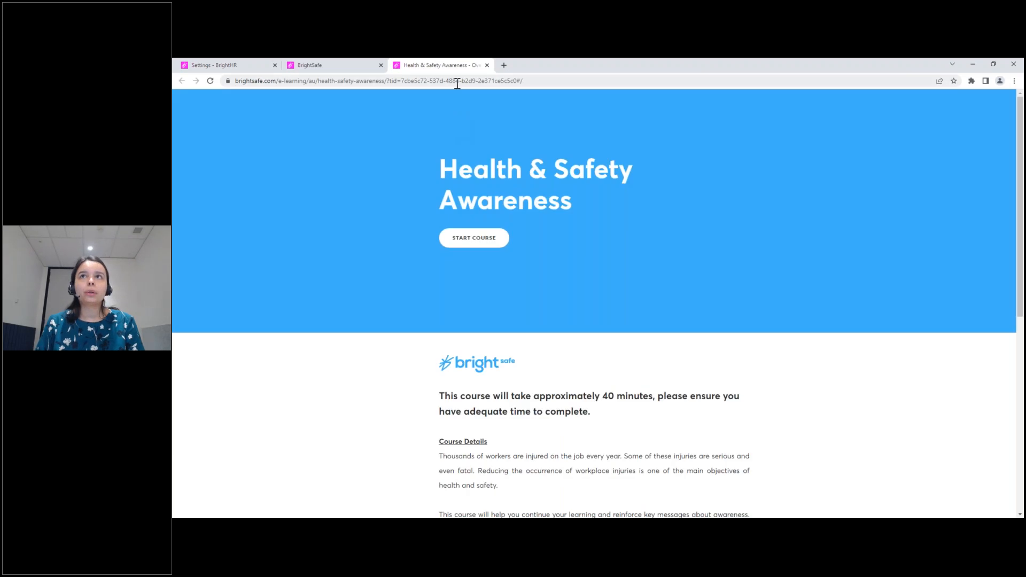
click(457, 81)
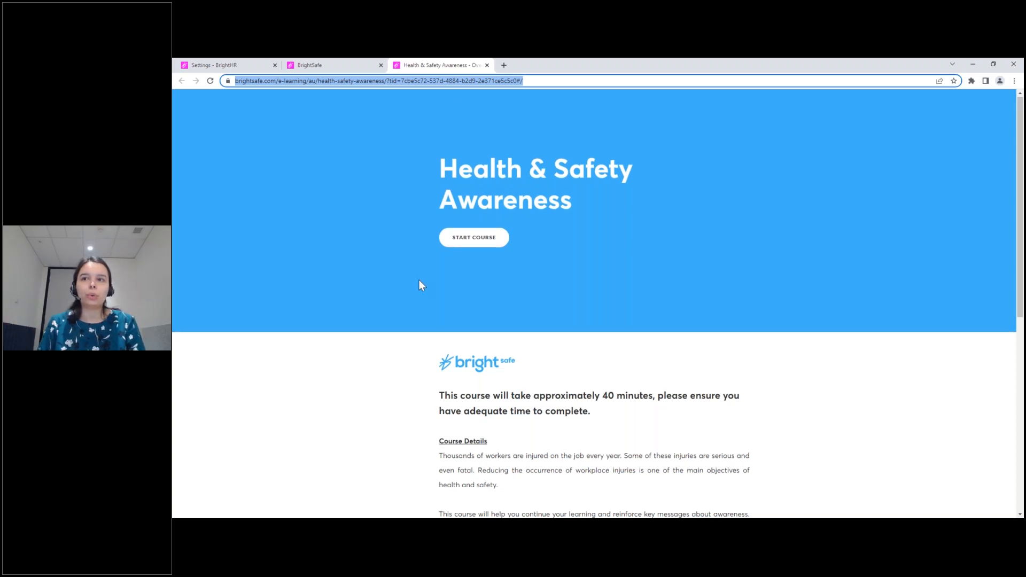
scroll(419, 280, down, 3)
scroll(419, 285, down, 2)
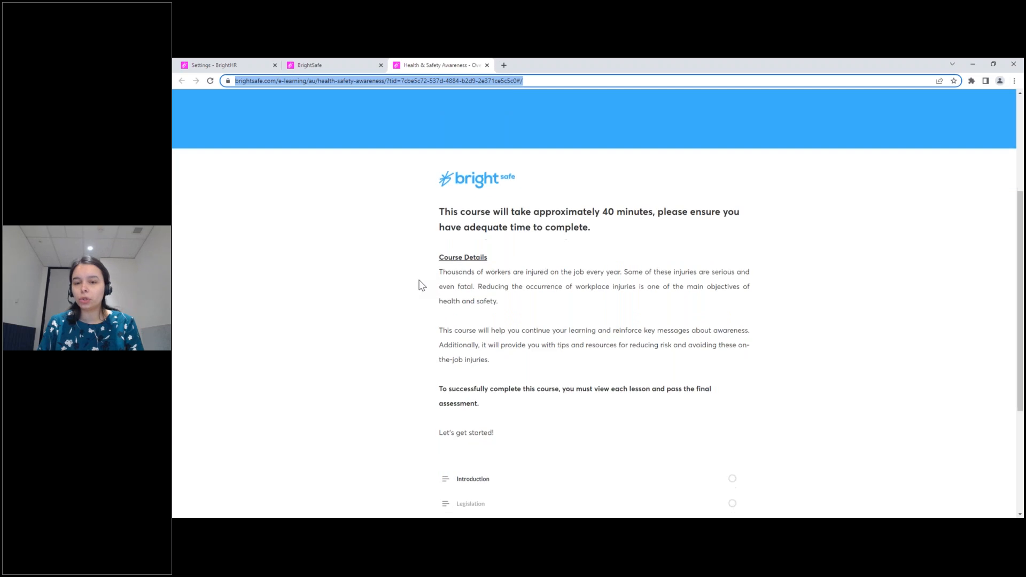
scroll(419, 286, down, 3)
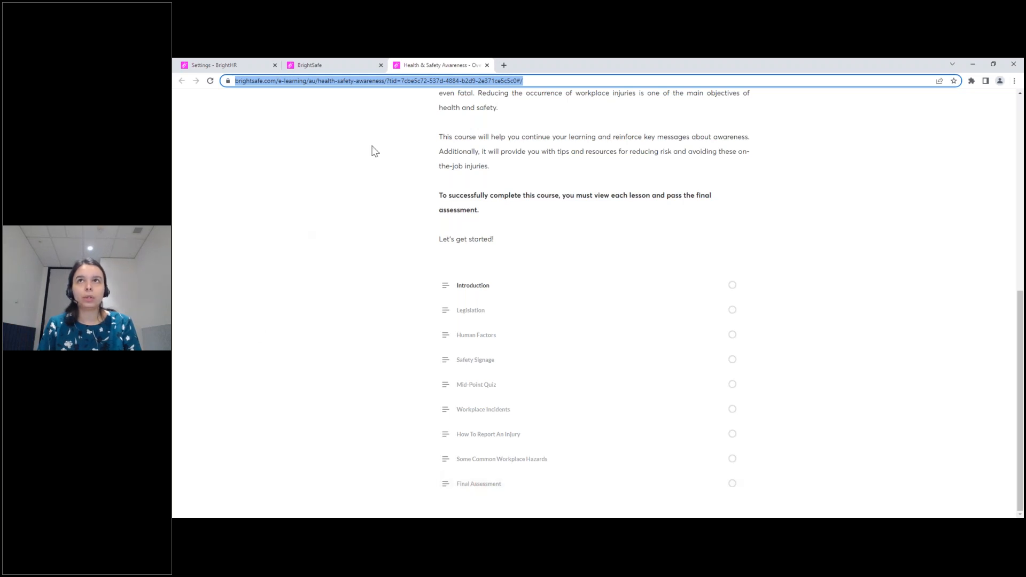
Close the Health and safety awareness course and browse the remaining courses in the E-learning library.
click(486, 66)
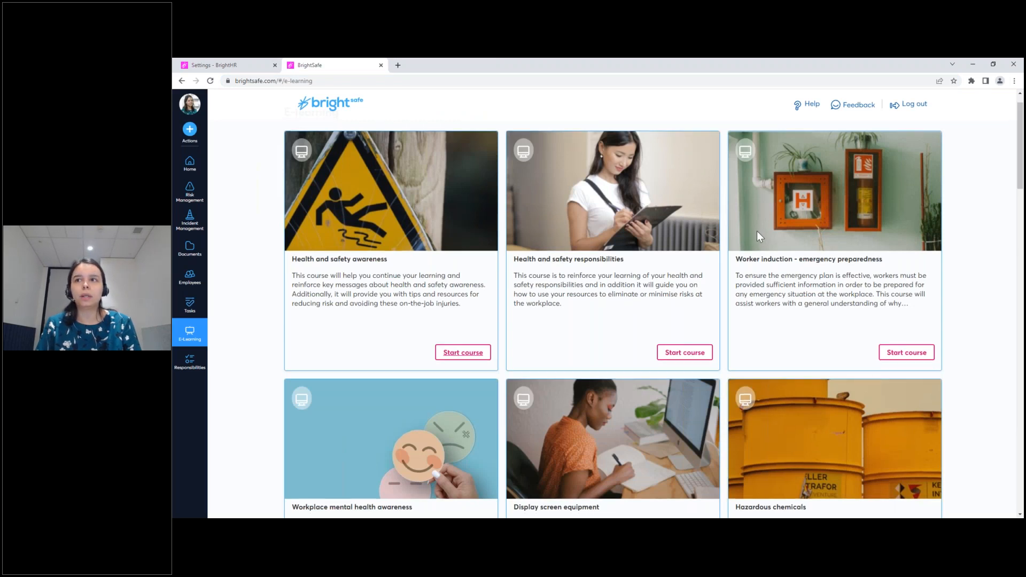
scroll(757, 231, down, 2)
scroll(759, 235, down, 3)
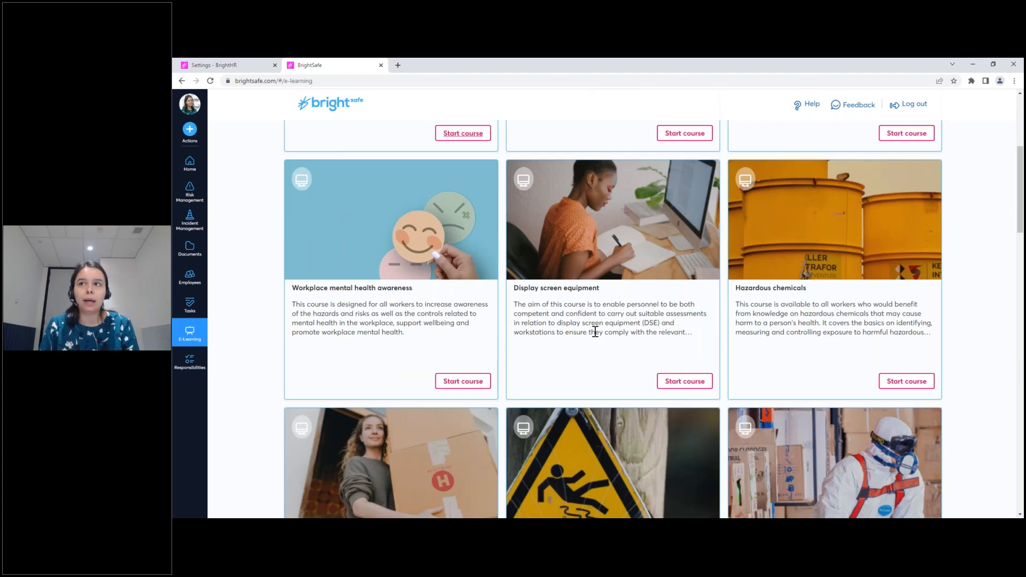
scroll(595, 332, down, 1)
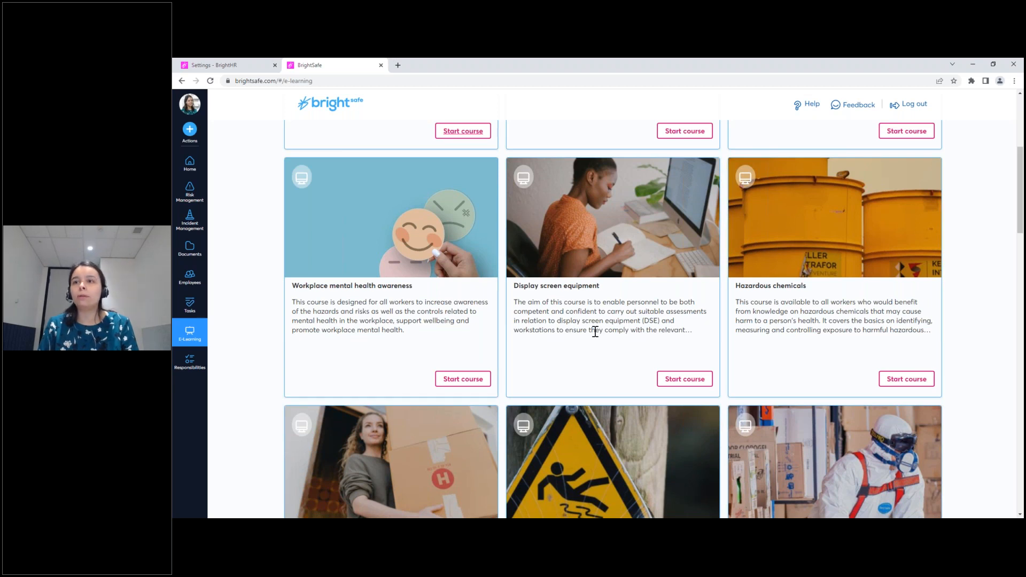
scroll(595, 332, down, 4)
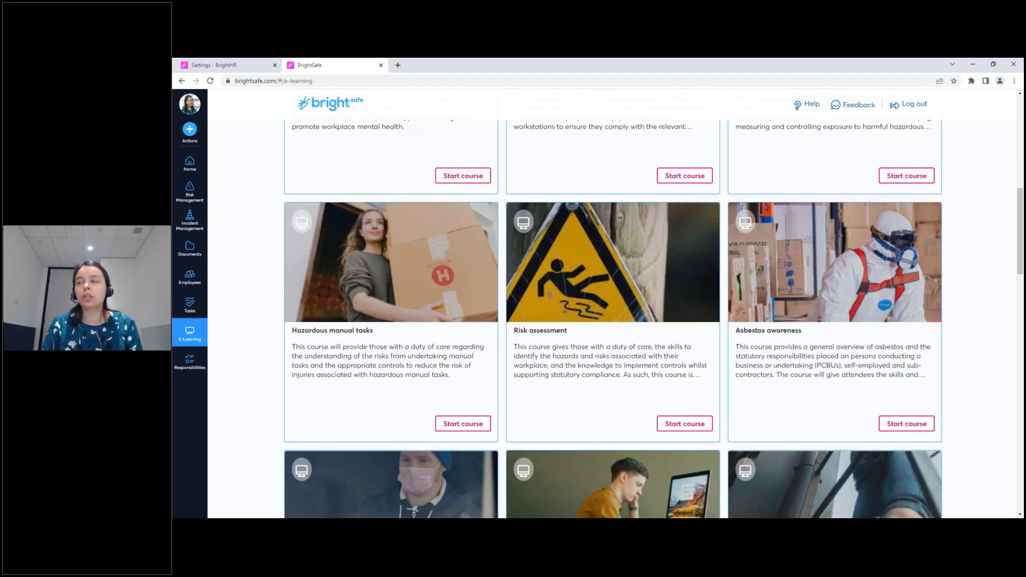
scroll(1016, 271, down, 3)
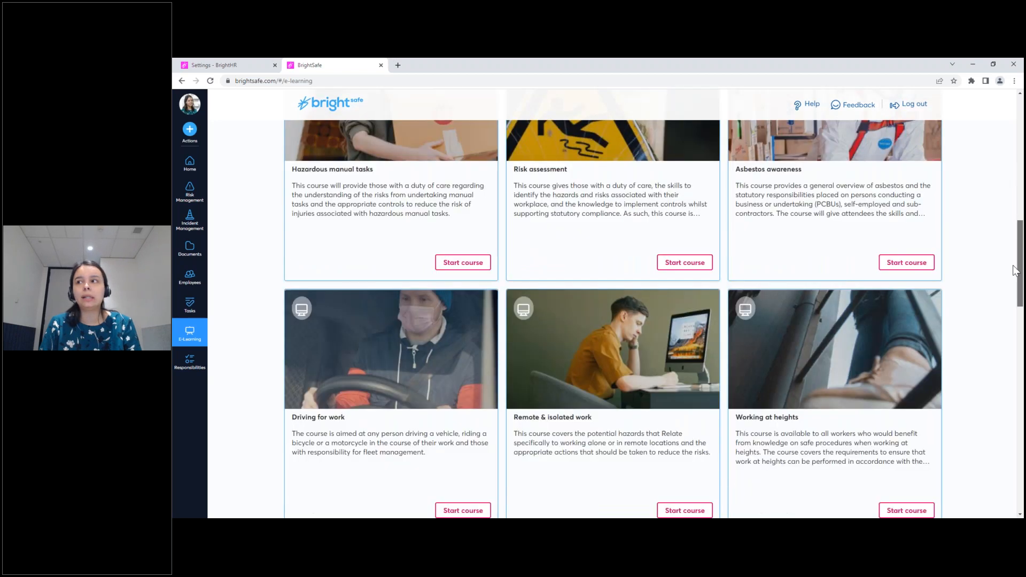
drag(1016, 271, 1018, 402)
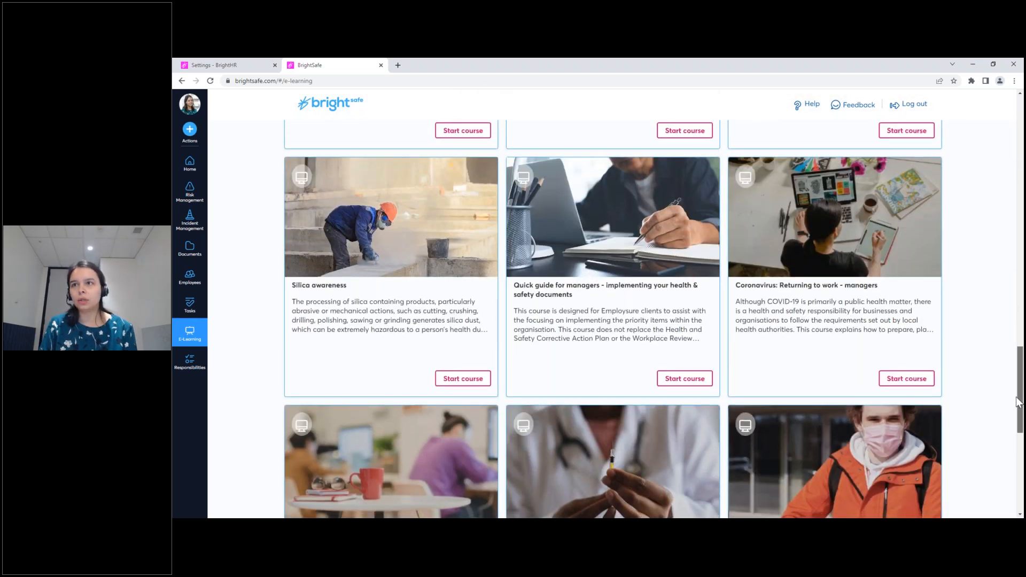
scroll(1018, 402, down, 3)
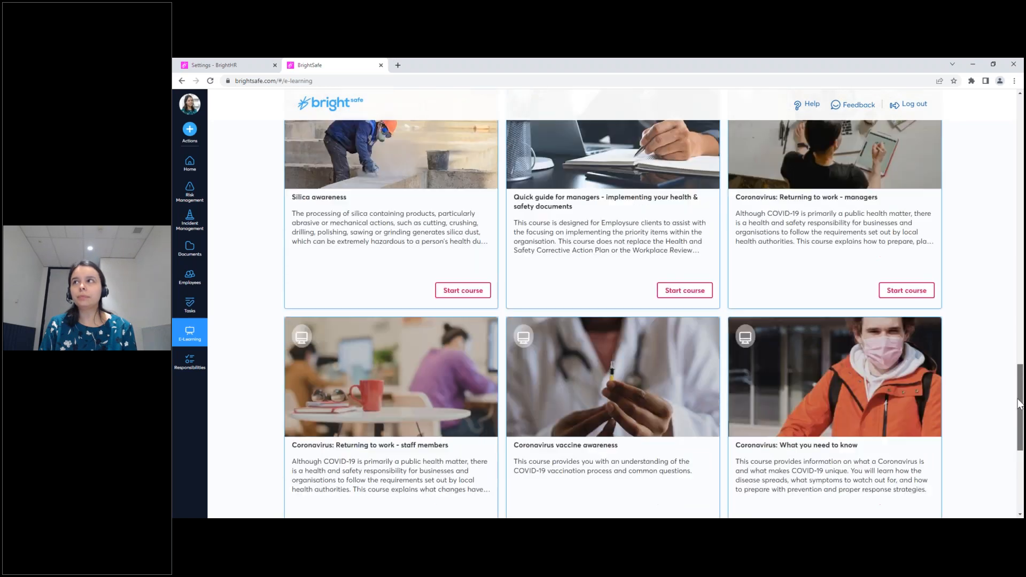
drag(1019, 402, 1002, 140)
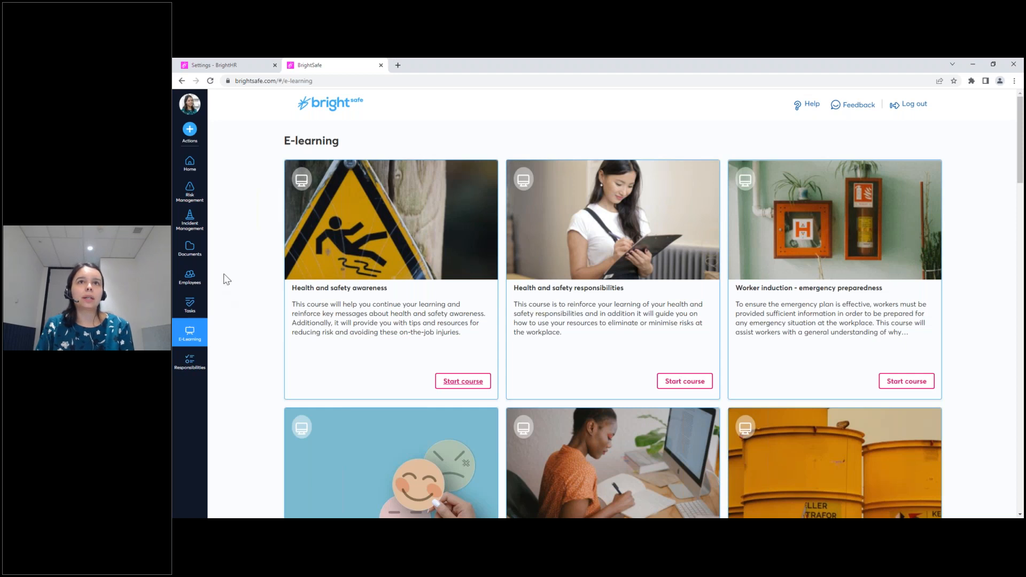
Start a new hazard report named 'Ladder' for the BrightHR - Sydney site, with 'Store Room' as the hazard location.
click(201, 200)
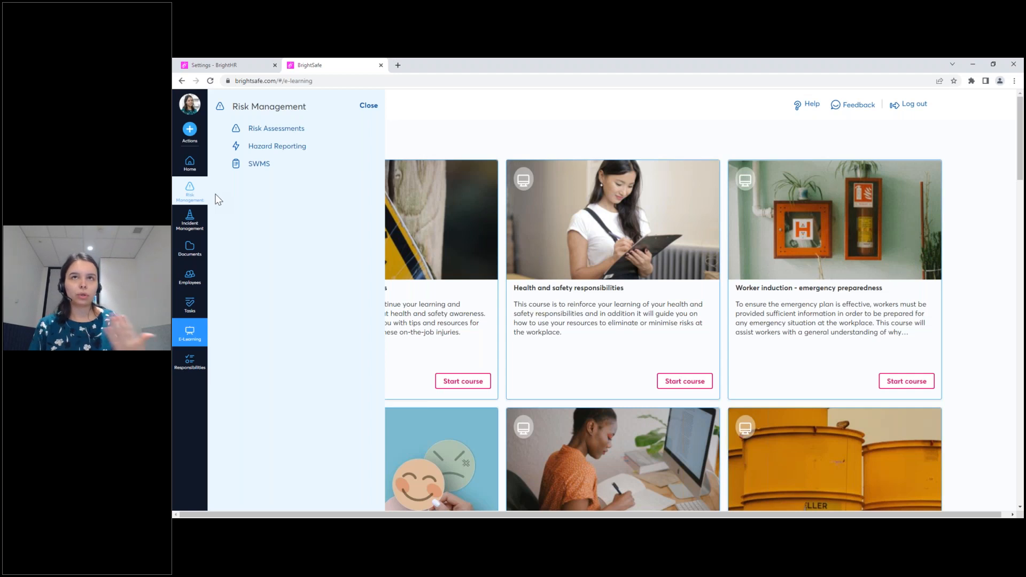
click(287, 152)
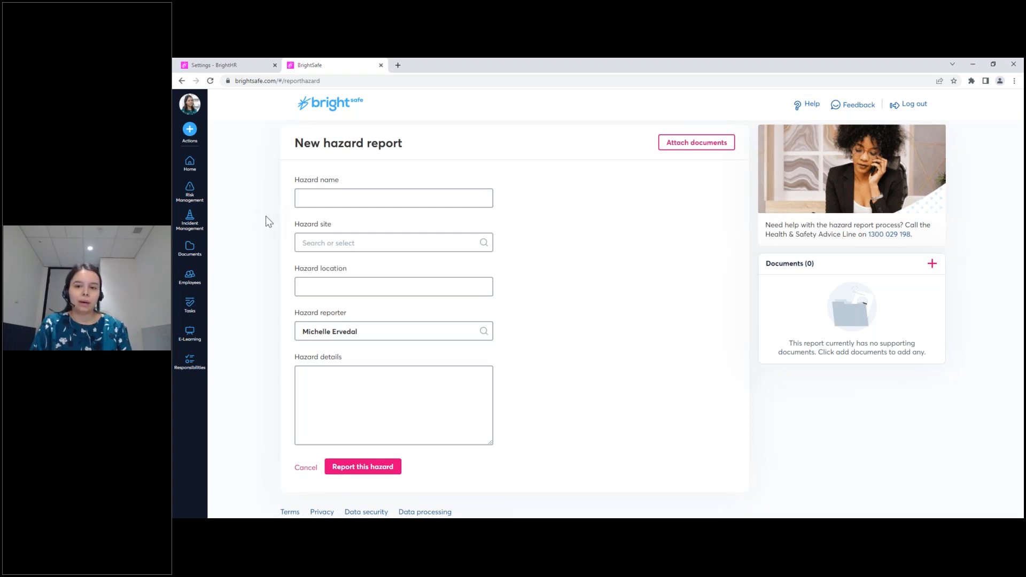
click(306, 201)
text(ladder)
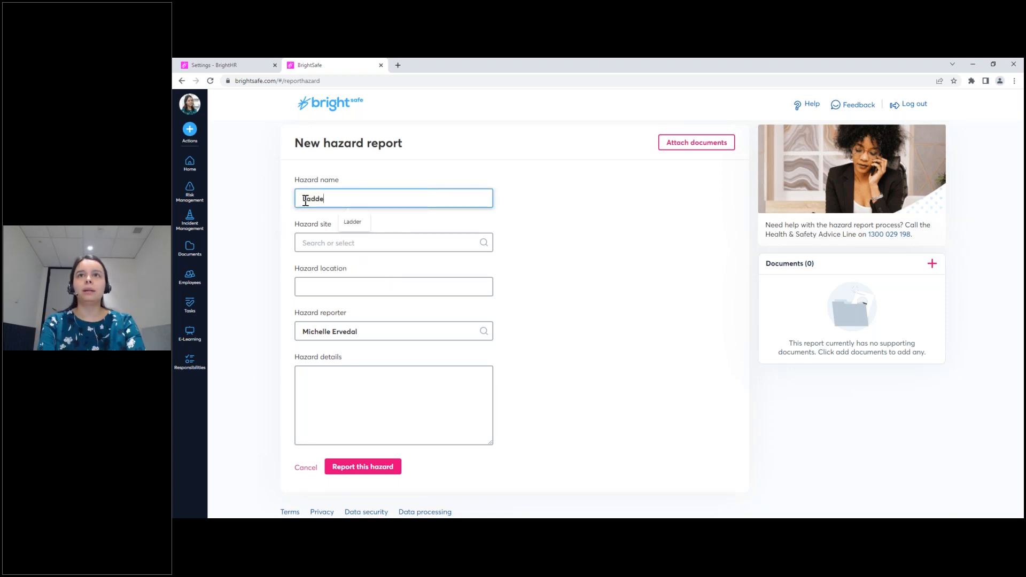
click(325, 247)
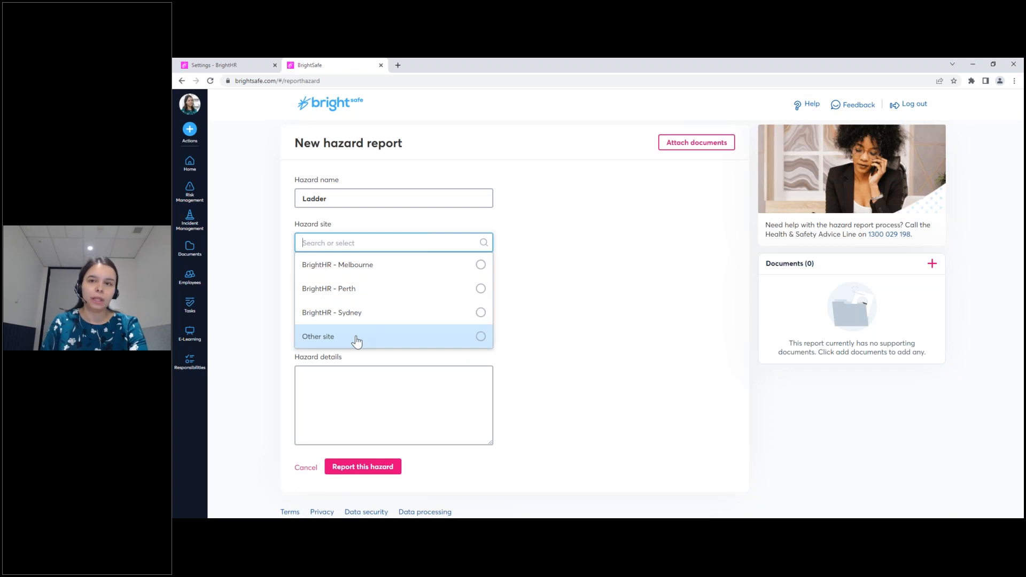
click(353, 315)
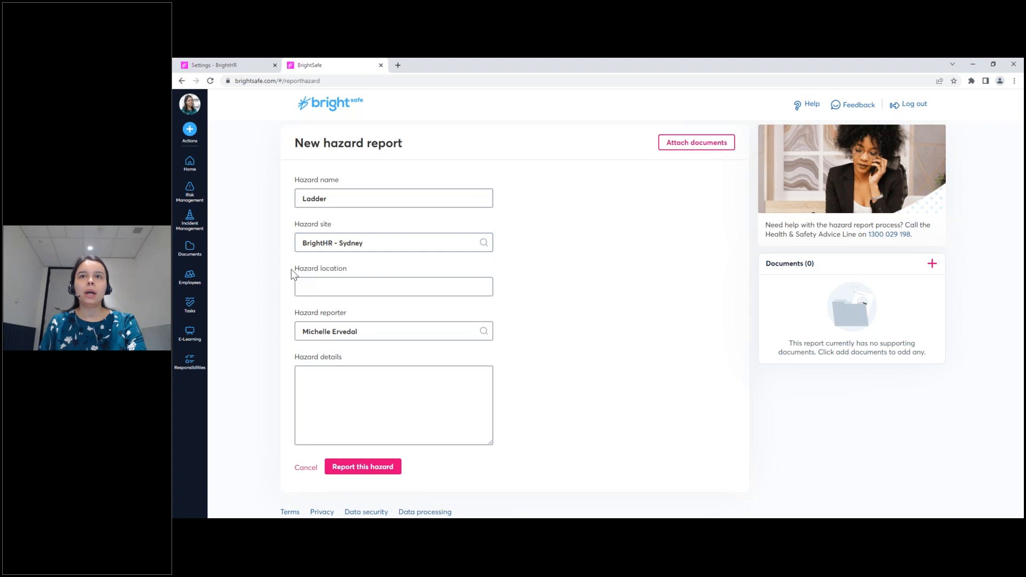
click(335, 291)
text(Store)
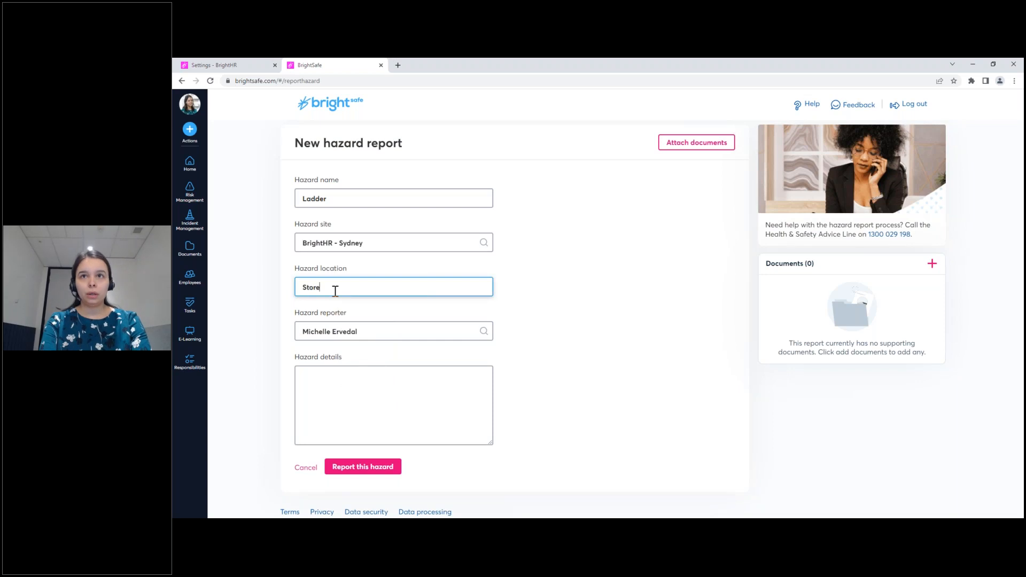
text( Room)
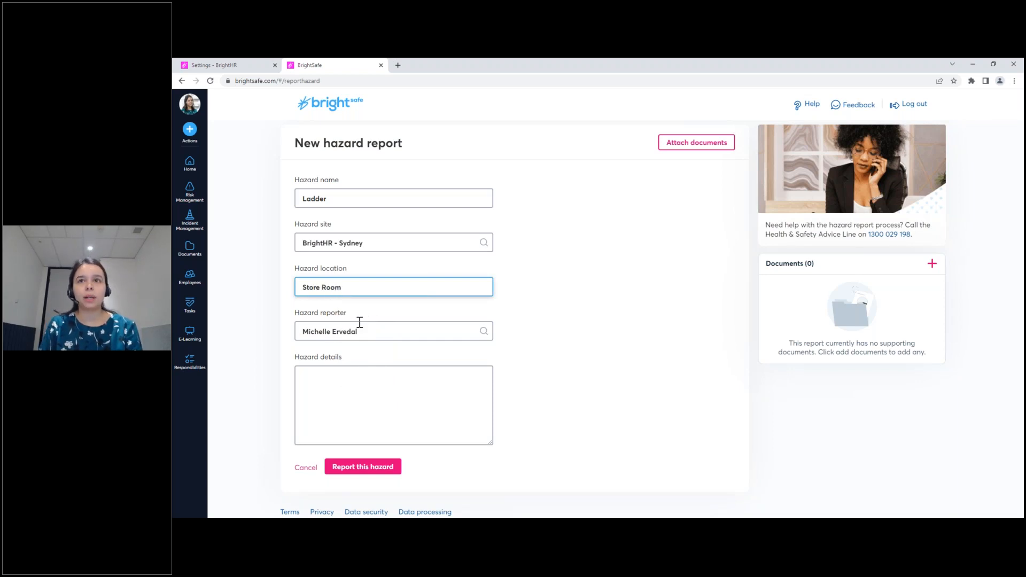
Enter 'Faulty rung on the ladder in the store room' as the hazard details and submit the report.
click(337, 395)
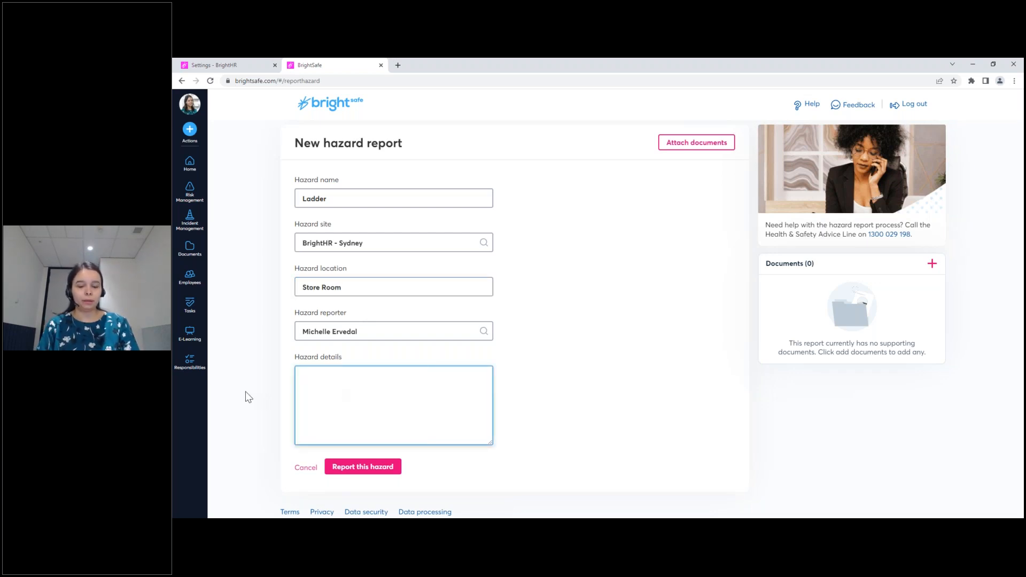
text(Faulty run)
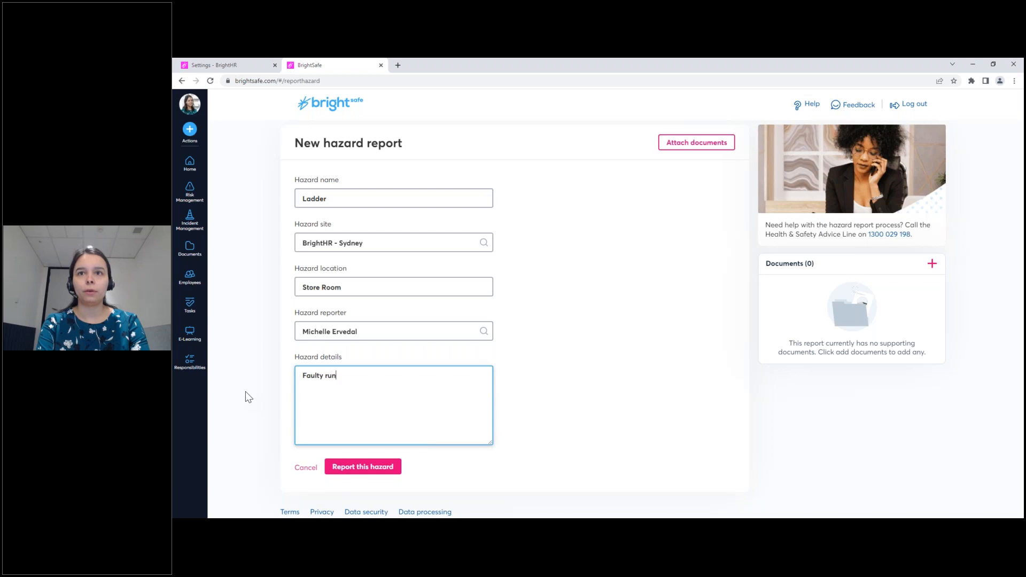
text(g on the ladder )
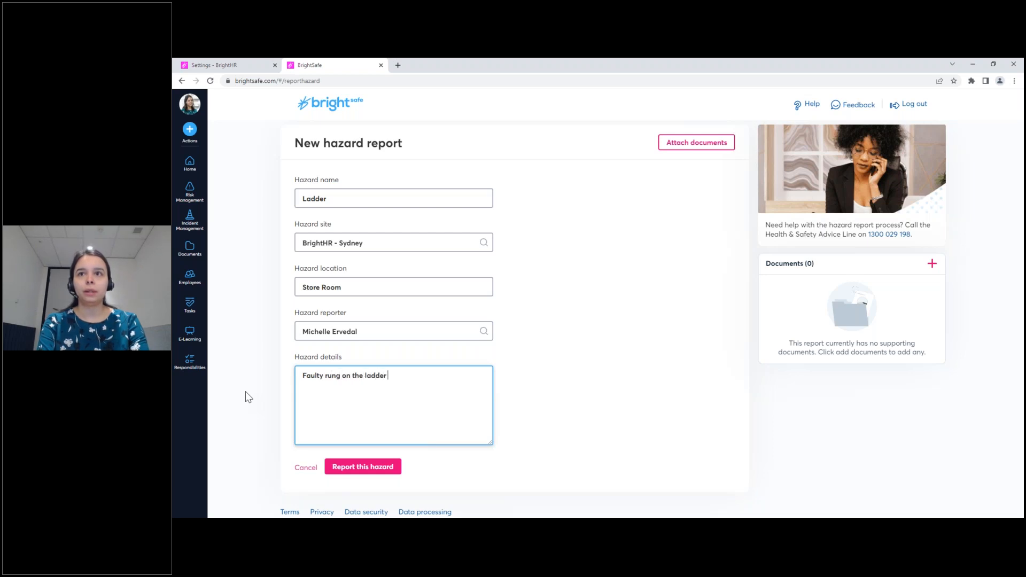
text(in the s)
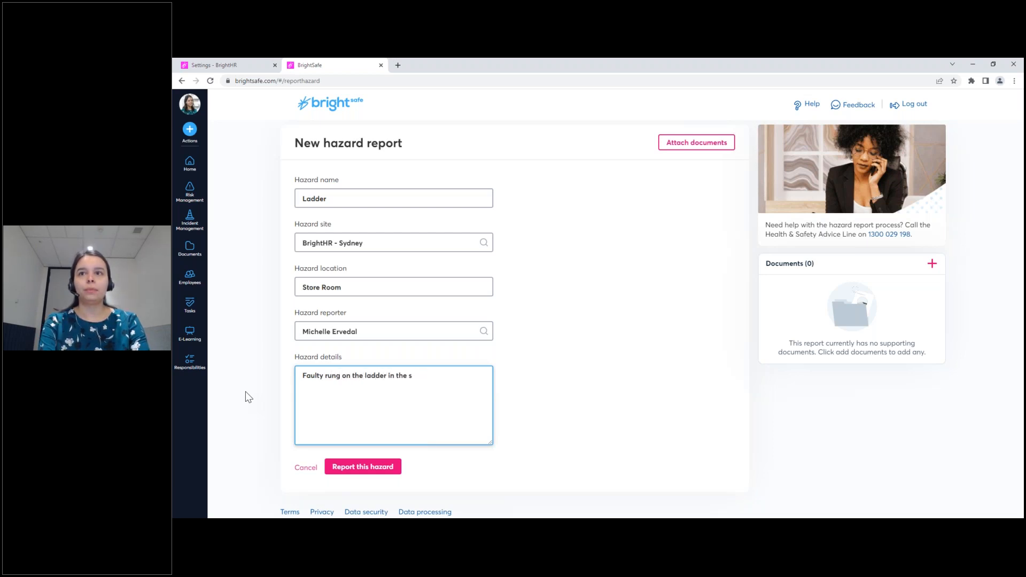
text(tore room)
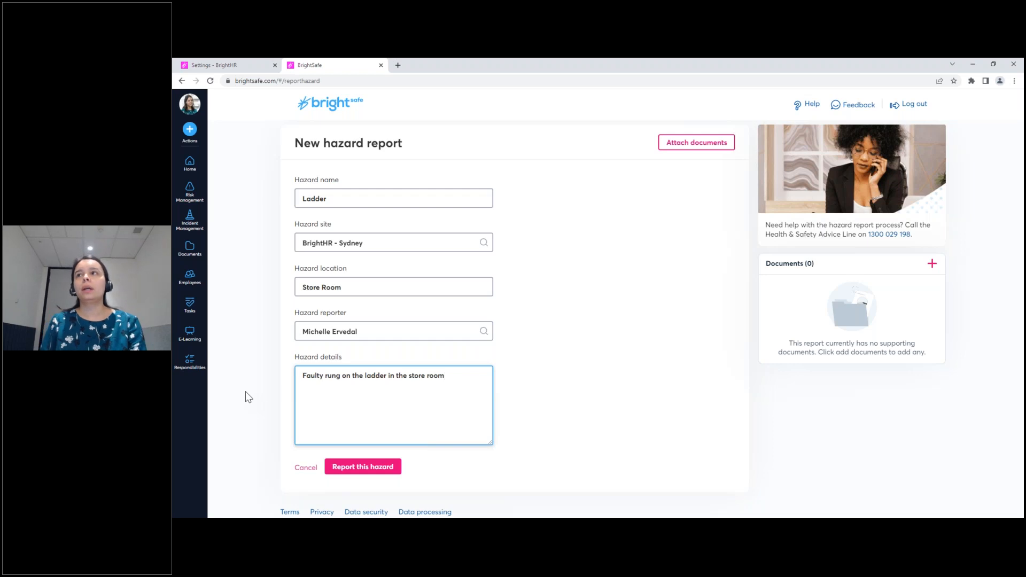
click(696, 149)
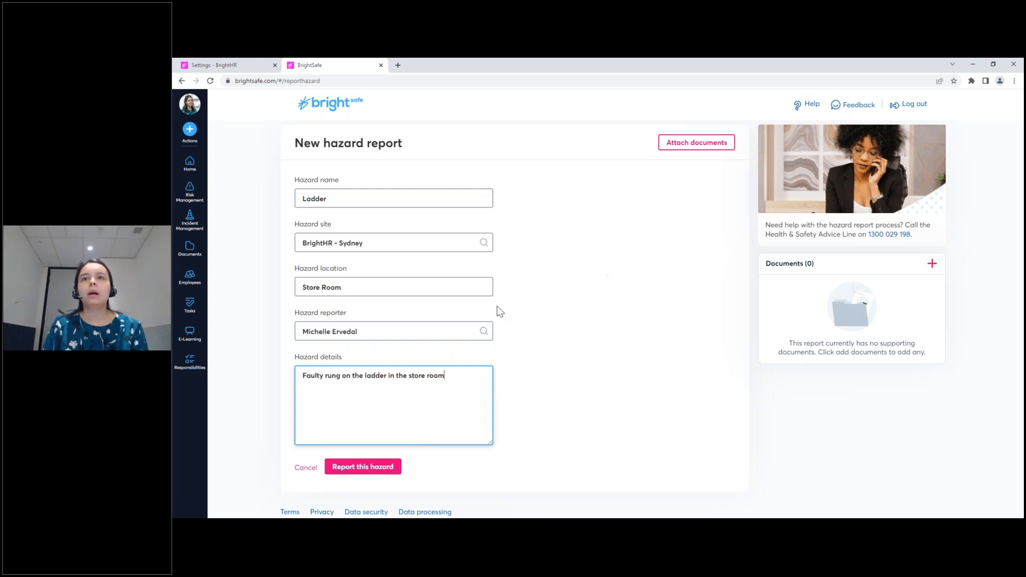
click(368, 468)
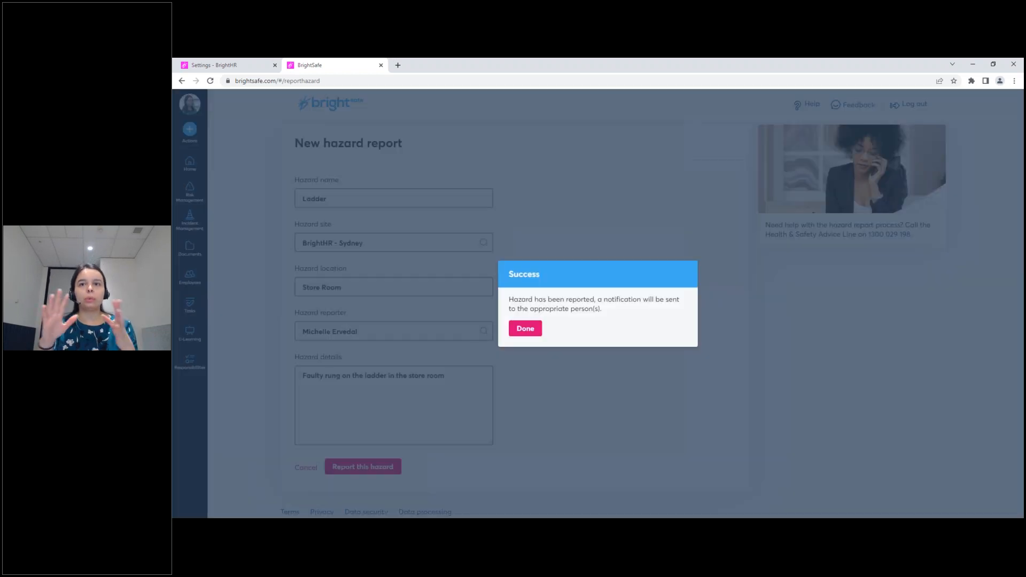
click(525, 328)
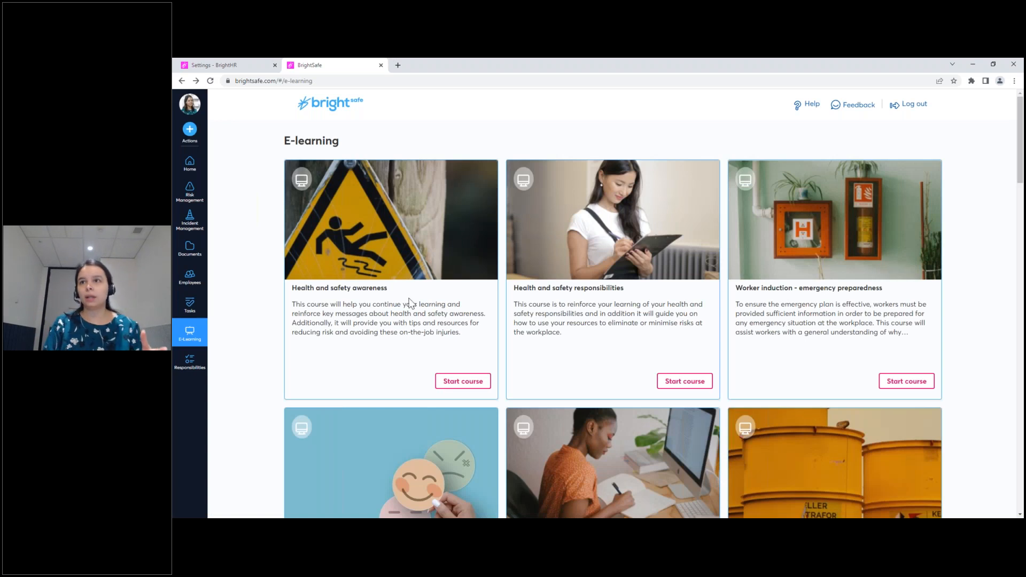
Go to the reported hazards and open the Ladder hazard for updating.
click(197, 193)
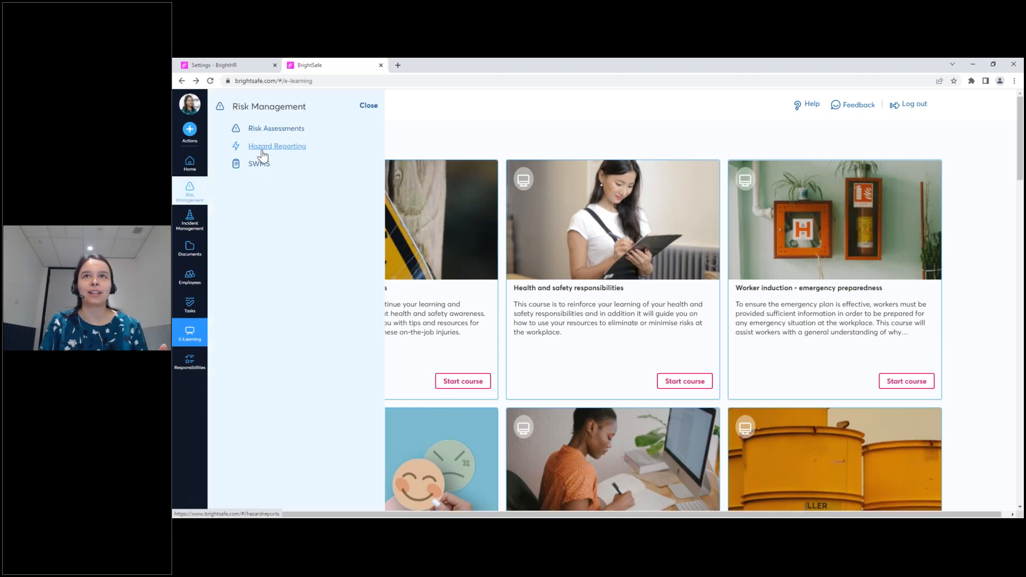
click(262, 146)
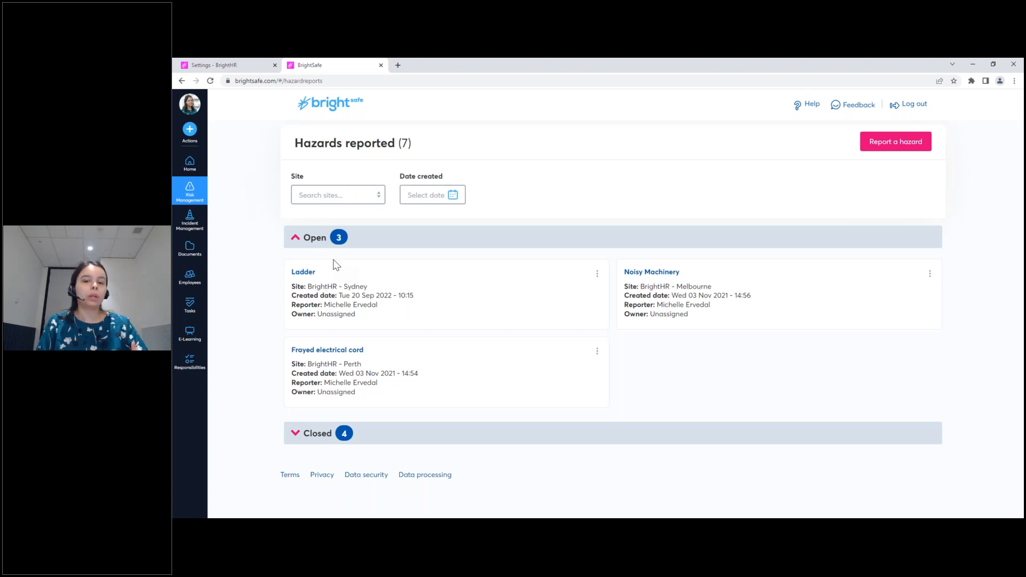
click(303, 272)
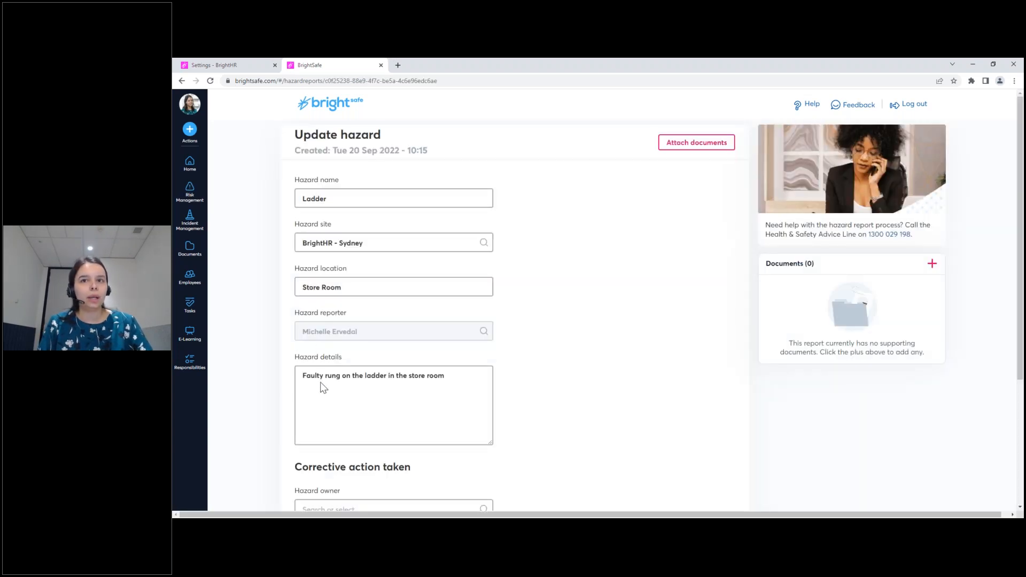
Assign the hazard's reporter as the hazard owner in the corrective action section.
scroll(324, 388, down, 3)
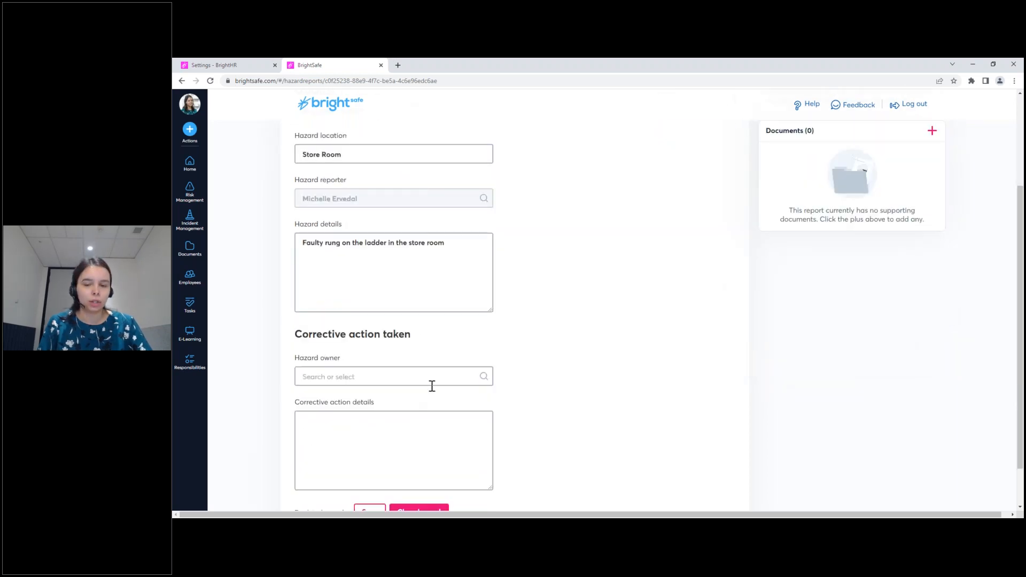
scroll(430, 385, down, 1)
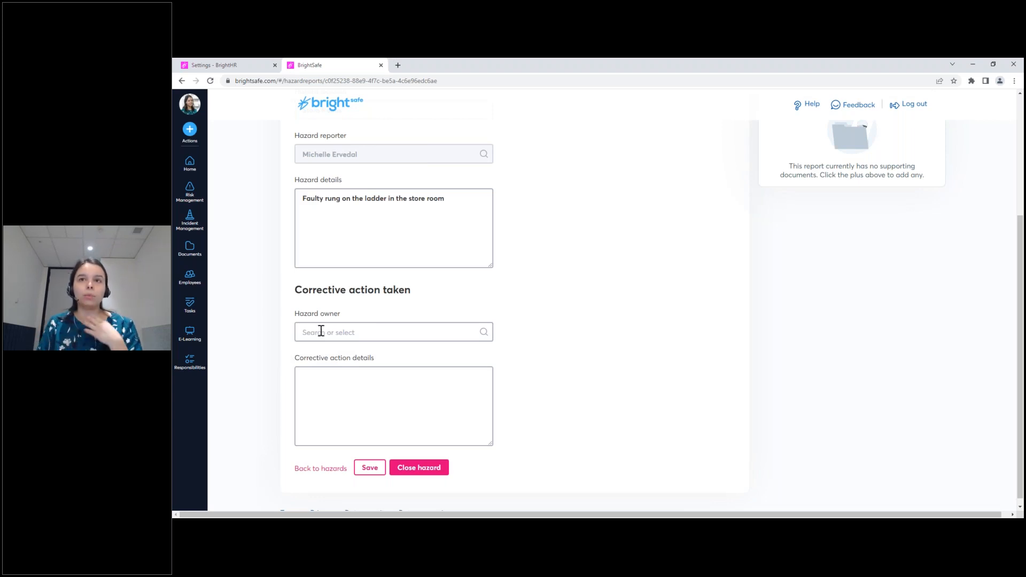
click(320, 331)
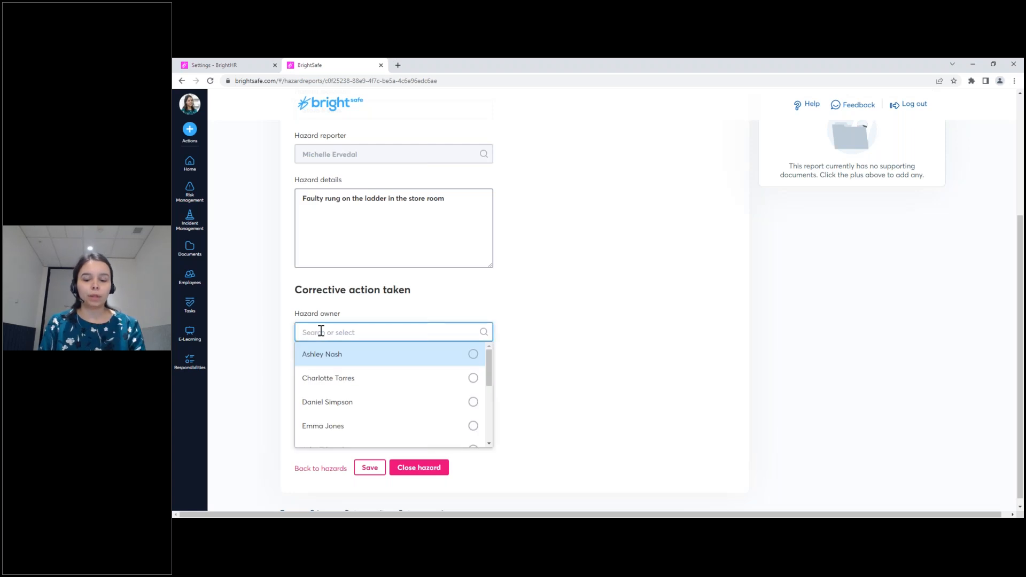
text(mich)
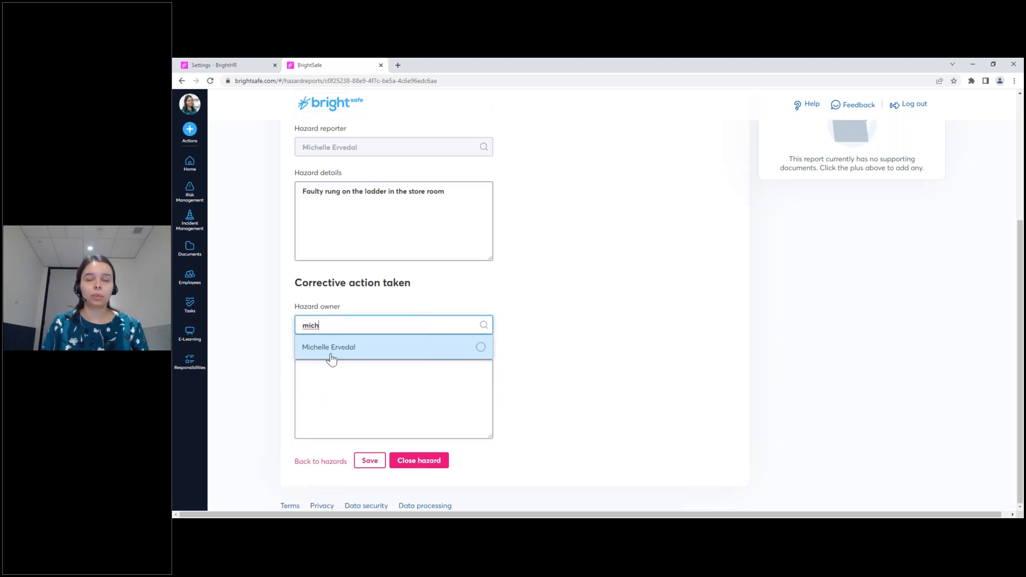
click(332, 349)
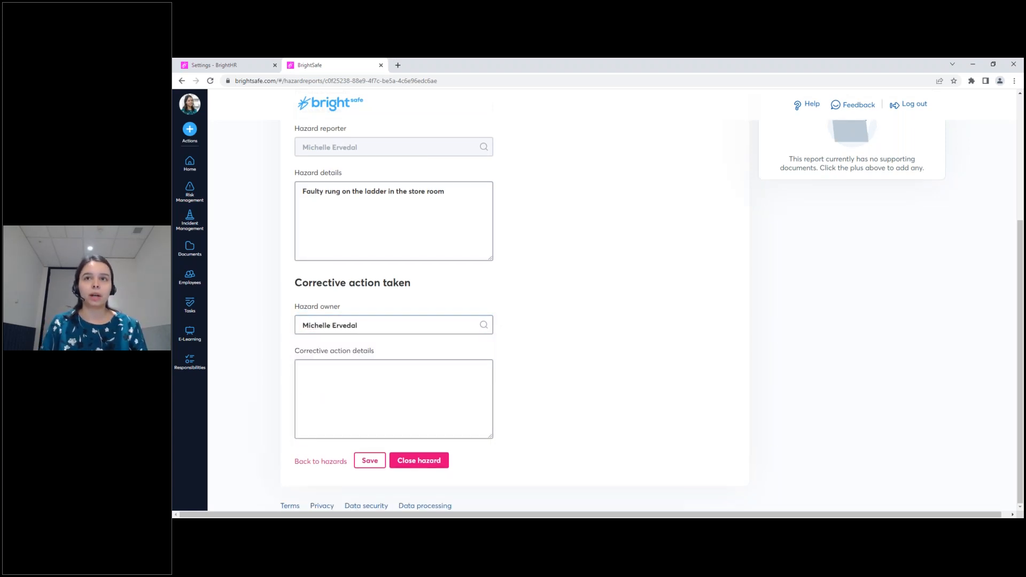
Enter 'Ladder removed, new ladder ordered' as the corrective action details for the Ladder hazard.
click(336, 391)
text(Ladder r)
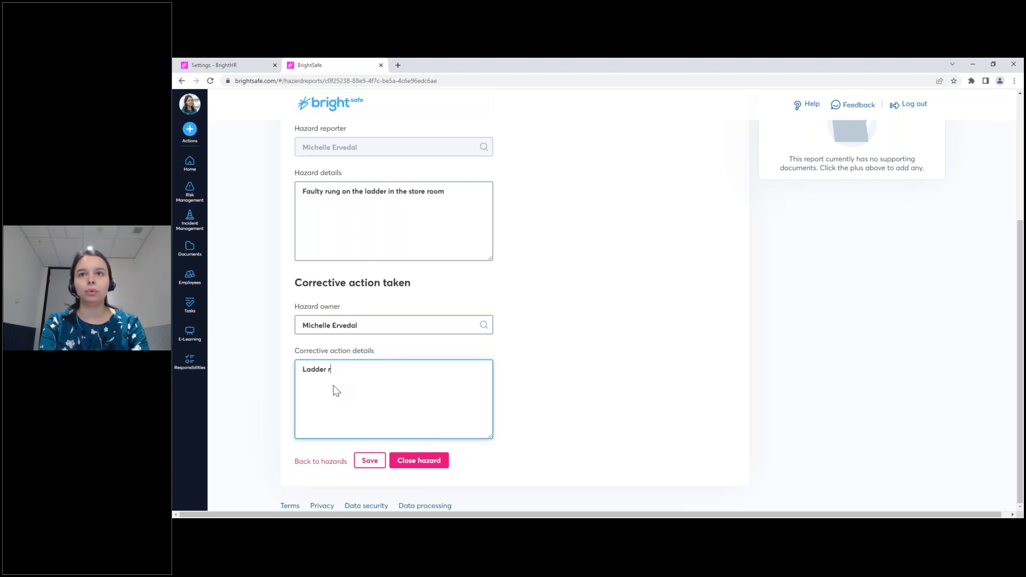
text(emoved, new la)
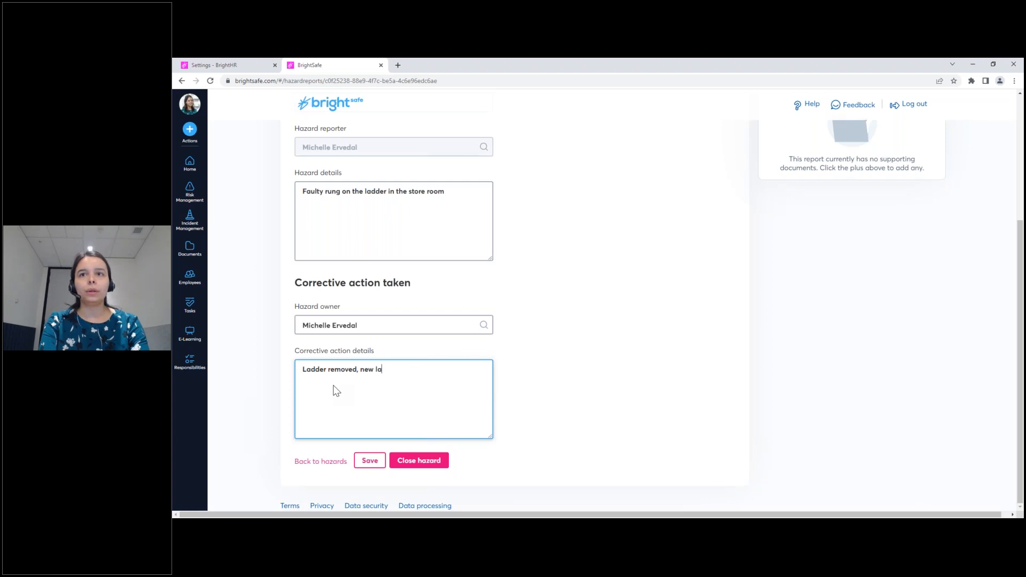
text(dder ordered)
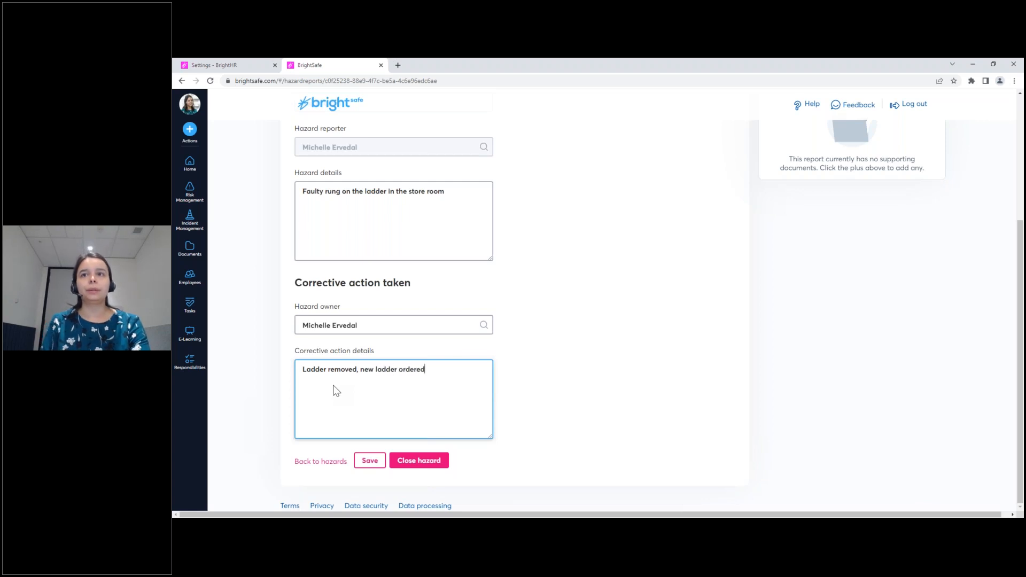
scroll(634, 404, up, 4)
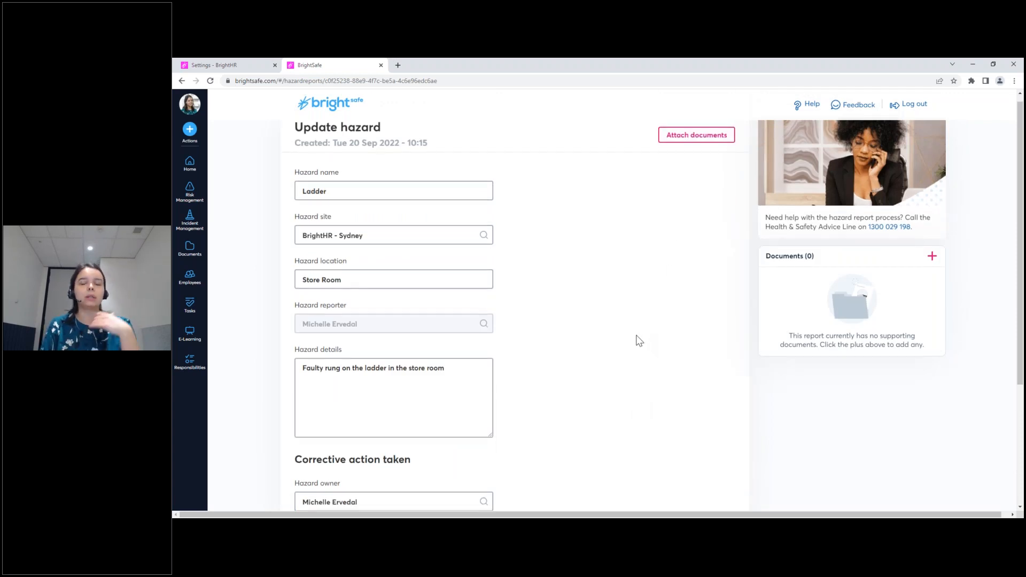
Close the Ladder hazard report with Tue 20 Sep 2022 as the close date and confirm the closure.
scroll(636, 335, down, 1)
scroll(639, 340, down, 1)
scroll(586, 369, down, 1)
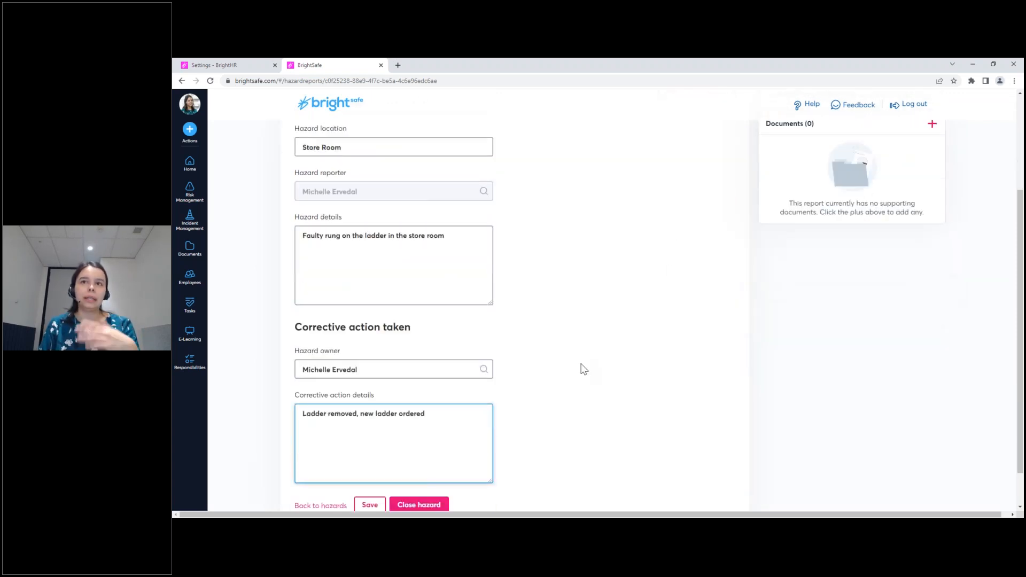
scroll(583, 368, down, 1)
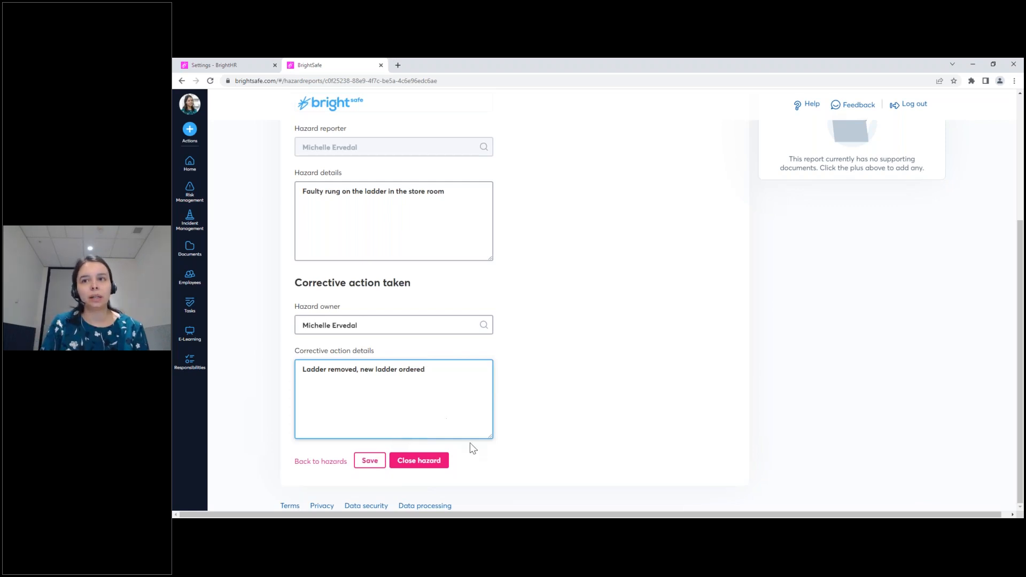
click(432, 471)
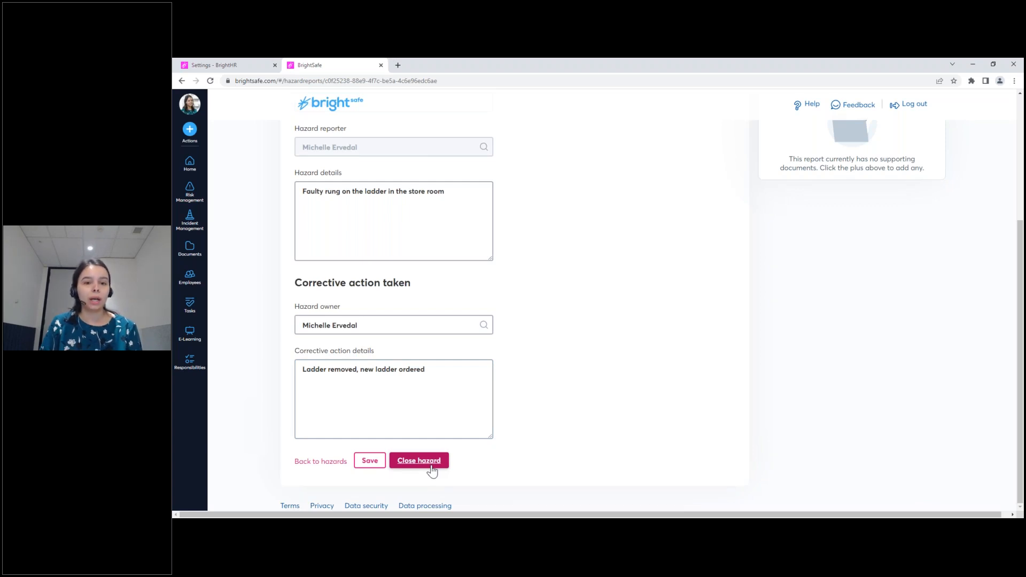
click(431, 466)
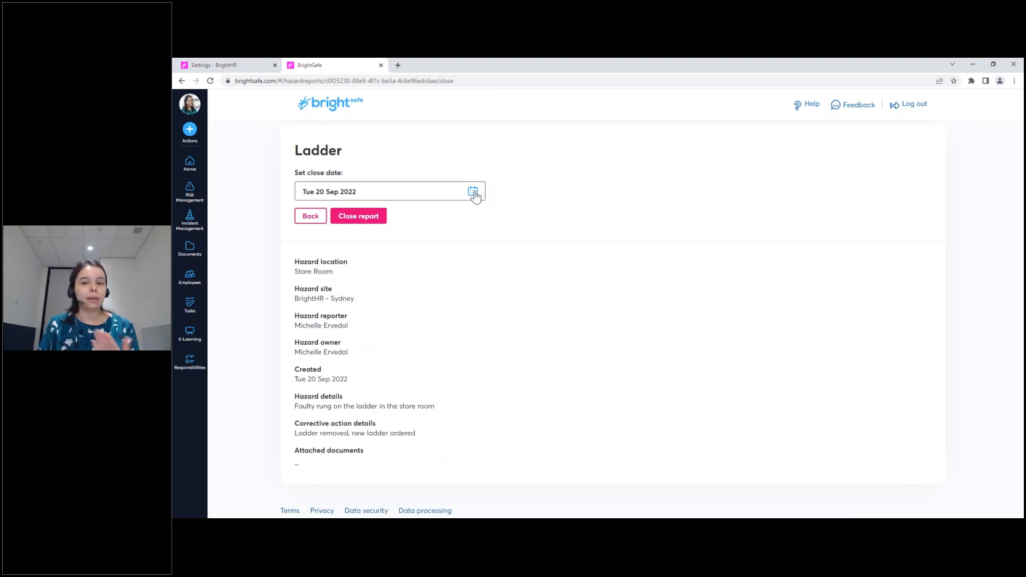
click(363, 225)
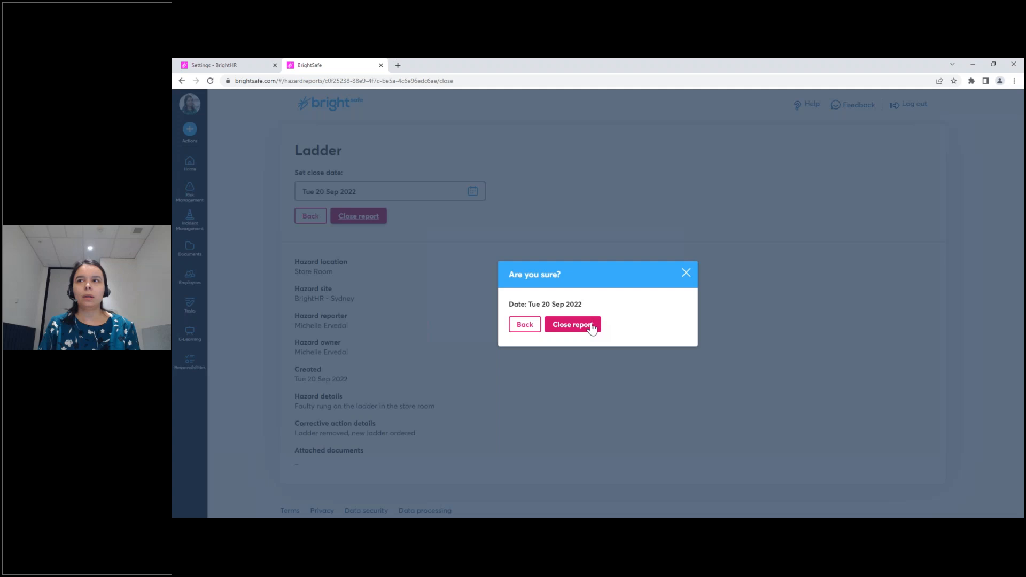
click(573, 325)
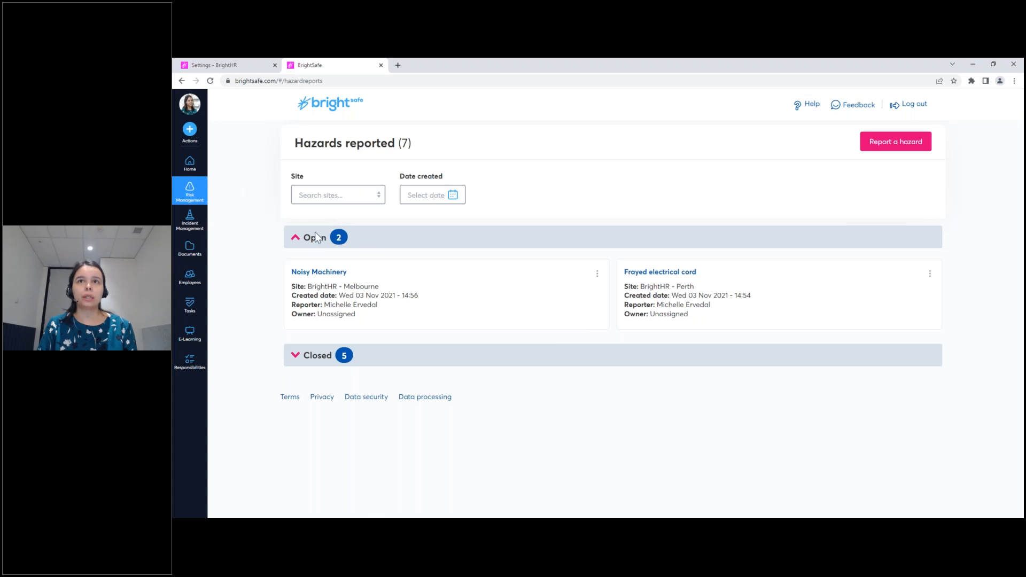
Look through the closed hazards and compare the actions offered for the open Noisy Machinery hazard and the closed Ladder hazard.
click(297, 357)
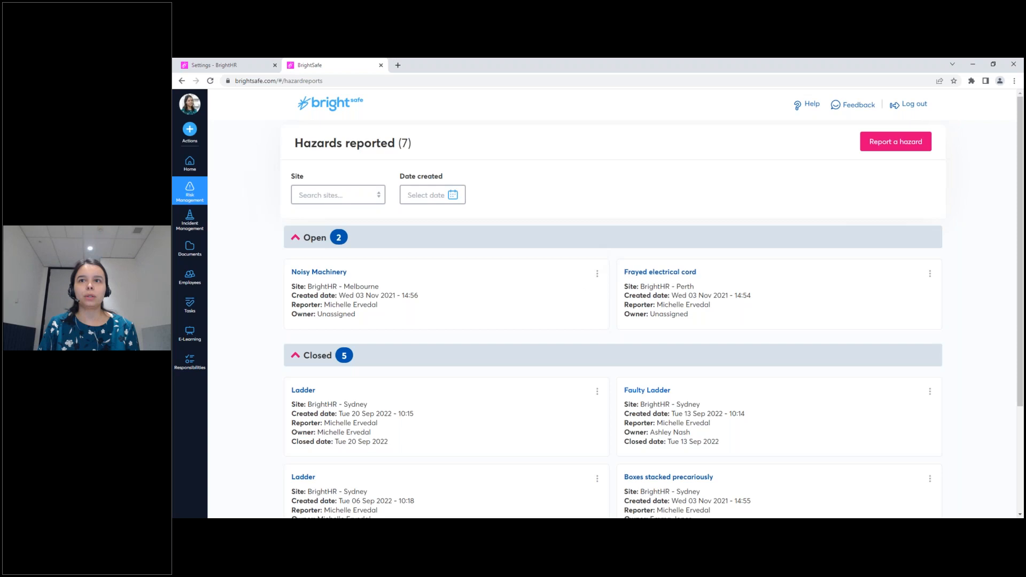
click(599, 276)
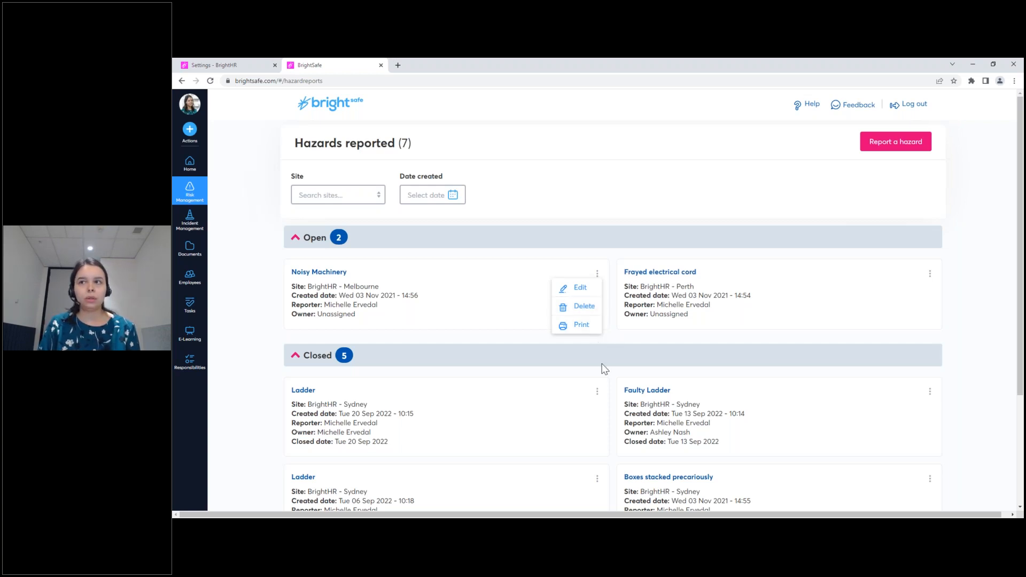
click(598, 393)
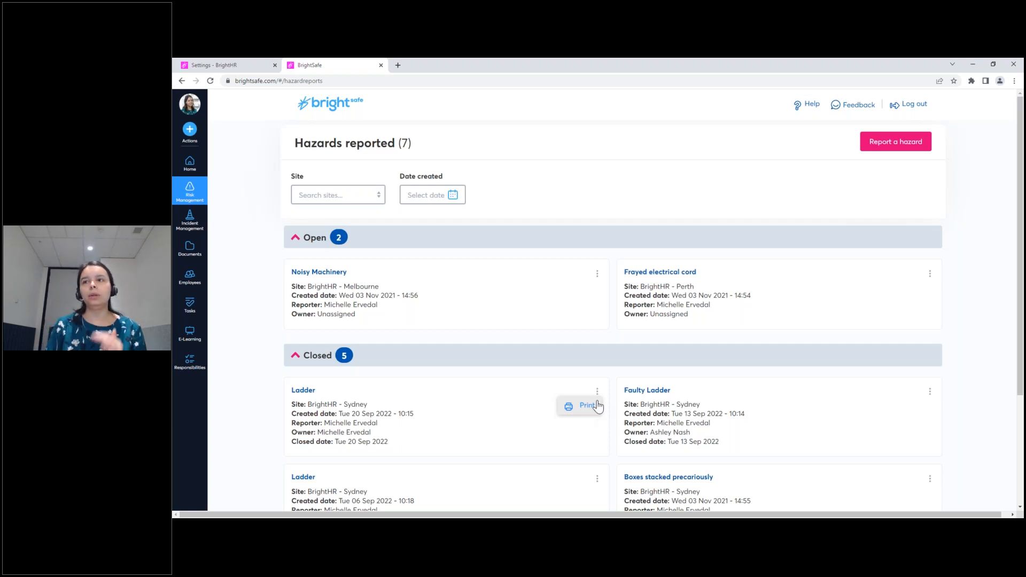
click(273, 397)
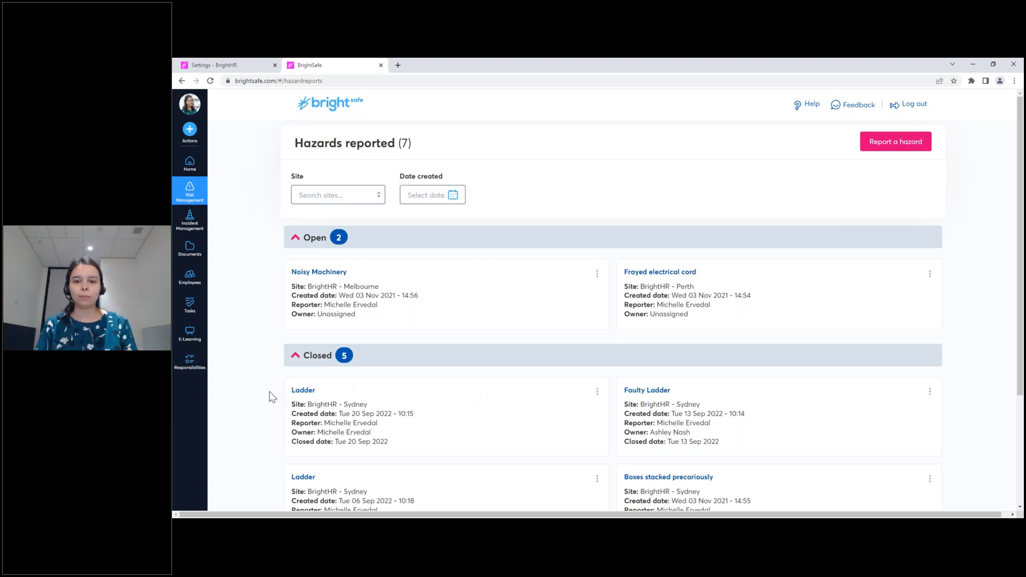
click(294, 359)
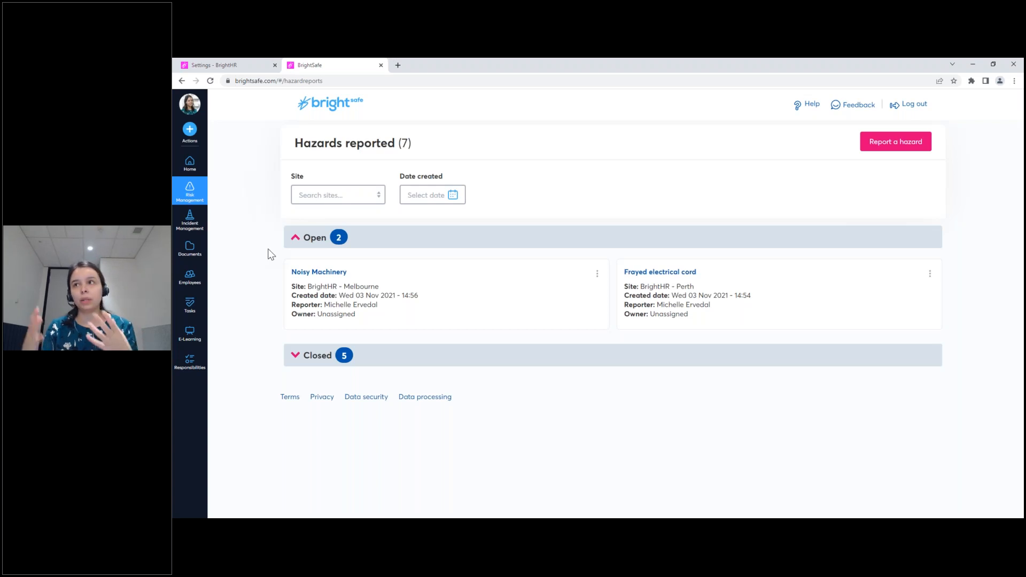
Review the site recorded on the closed Ladder hazard and the site options for filtering reported hazards.
click(192, 192)
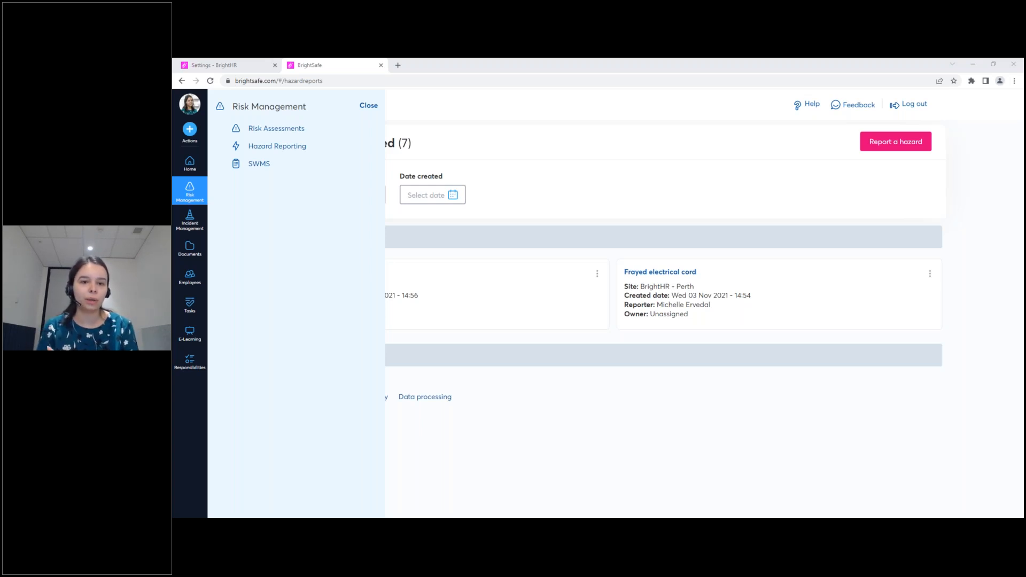
click(650, 402)
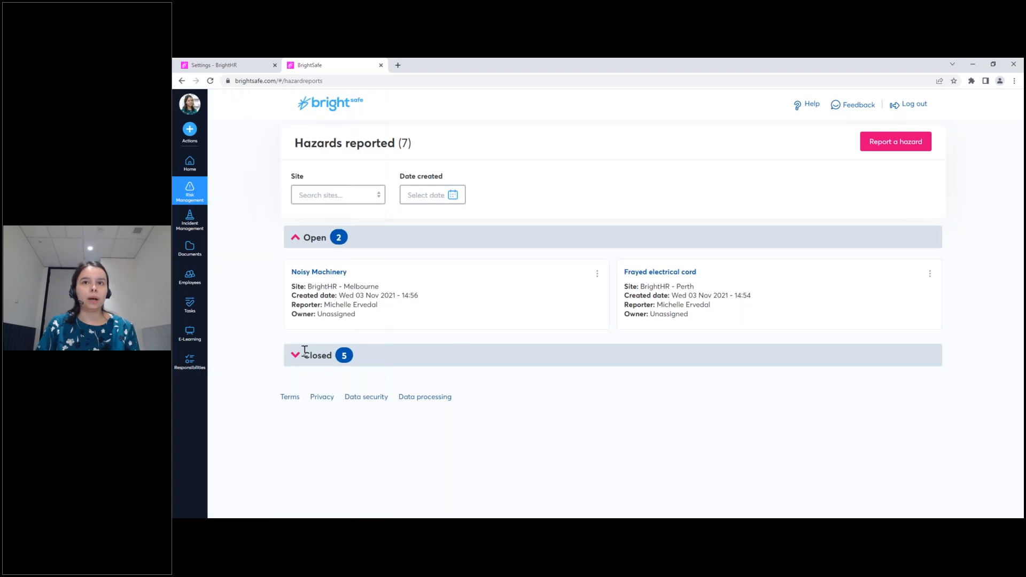
click(305, 353)
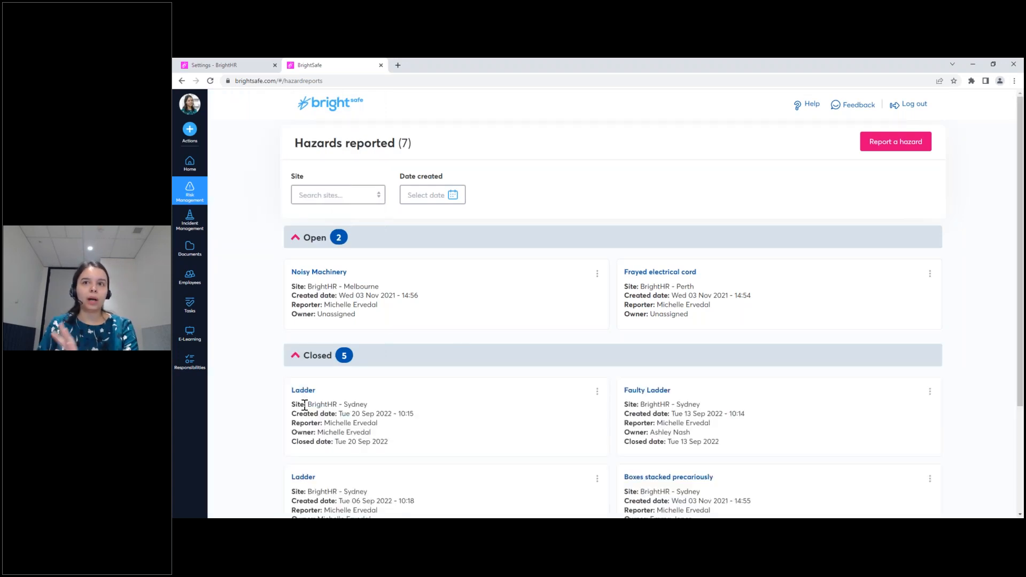
drag(309, 405, 391, 408)
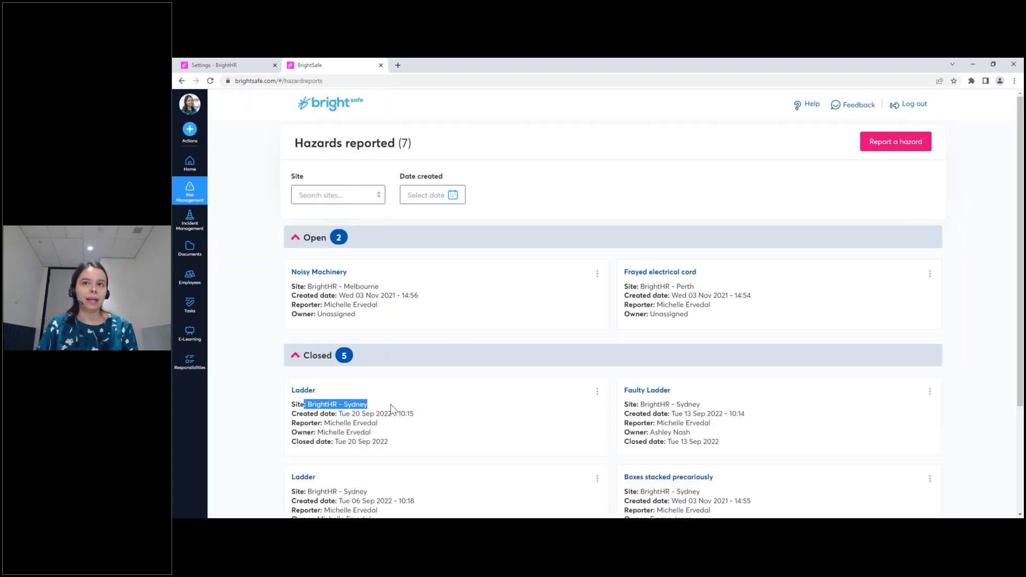
click(379, 198)
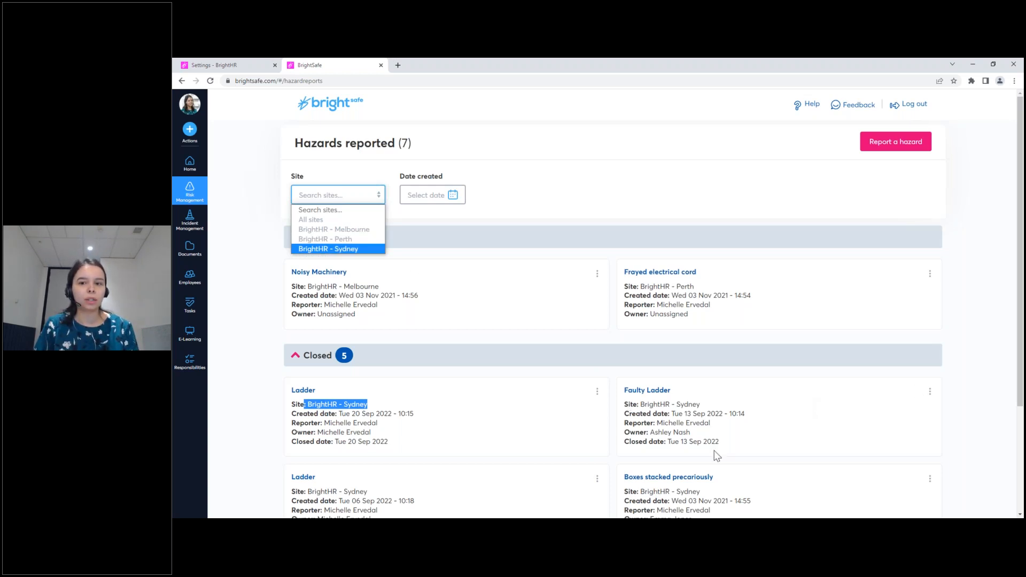
click(283, 300)
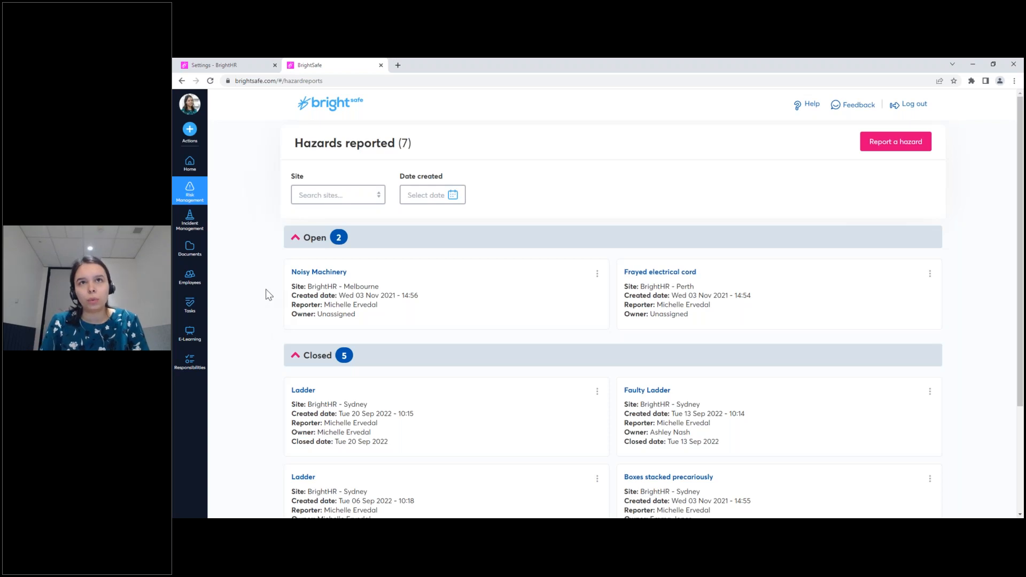
Go to the risk assessments and view the blank details form for a new assessment, leaving it without saving.
click(194, 192)
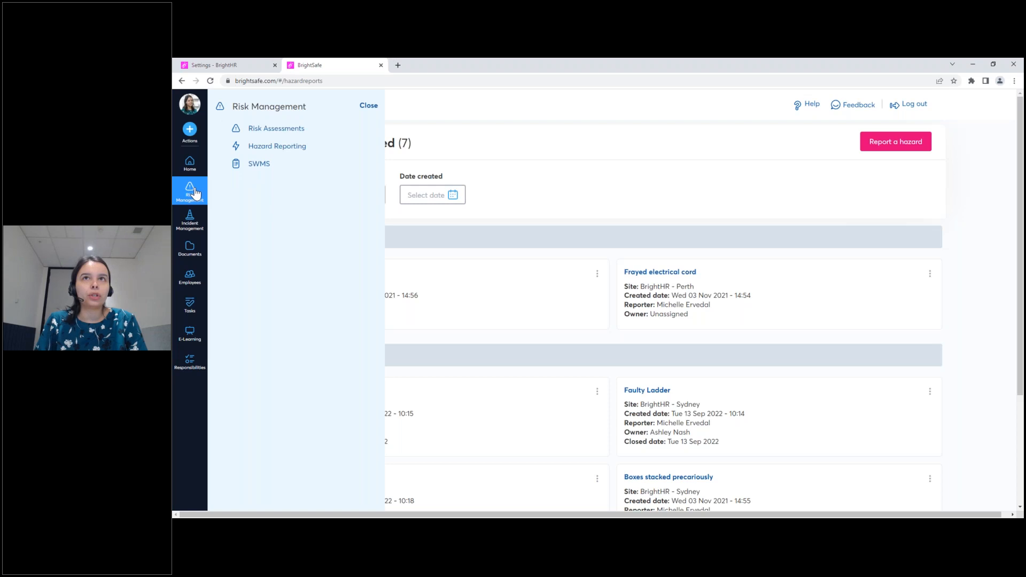
click(271, 131)
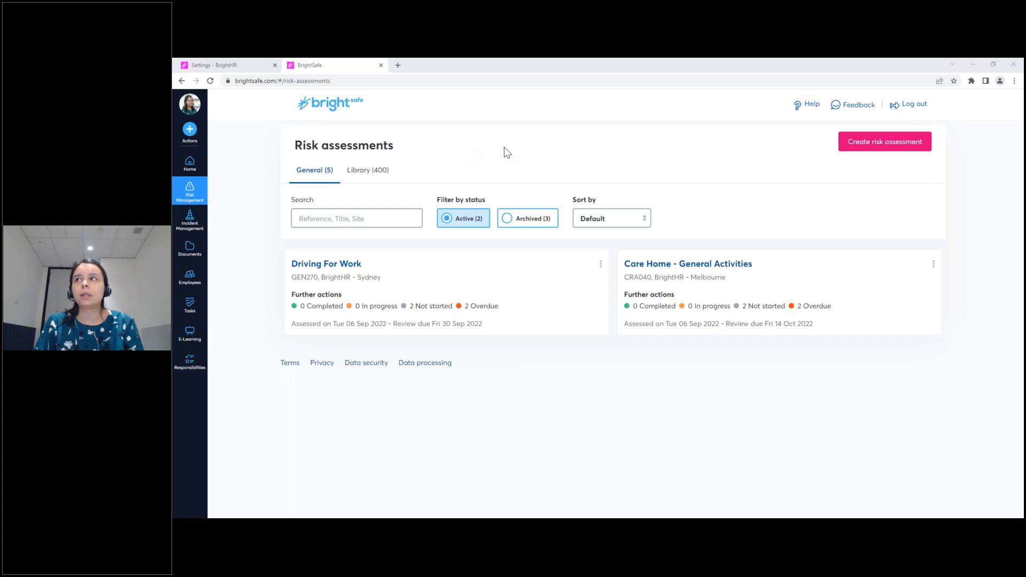
click(882, 145)
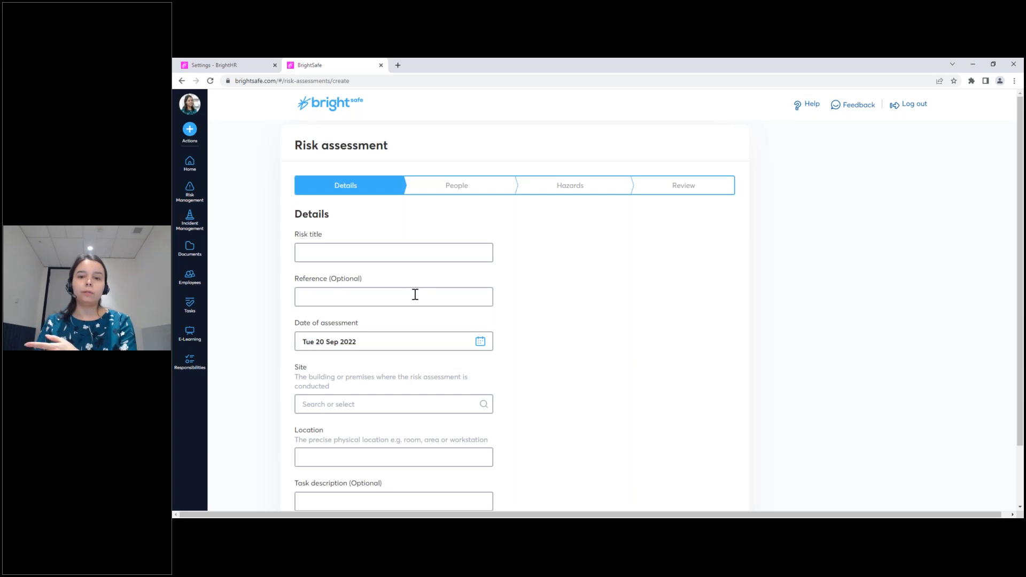
scroll(417, 294, down, 1)
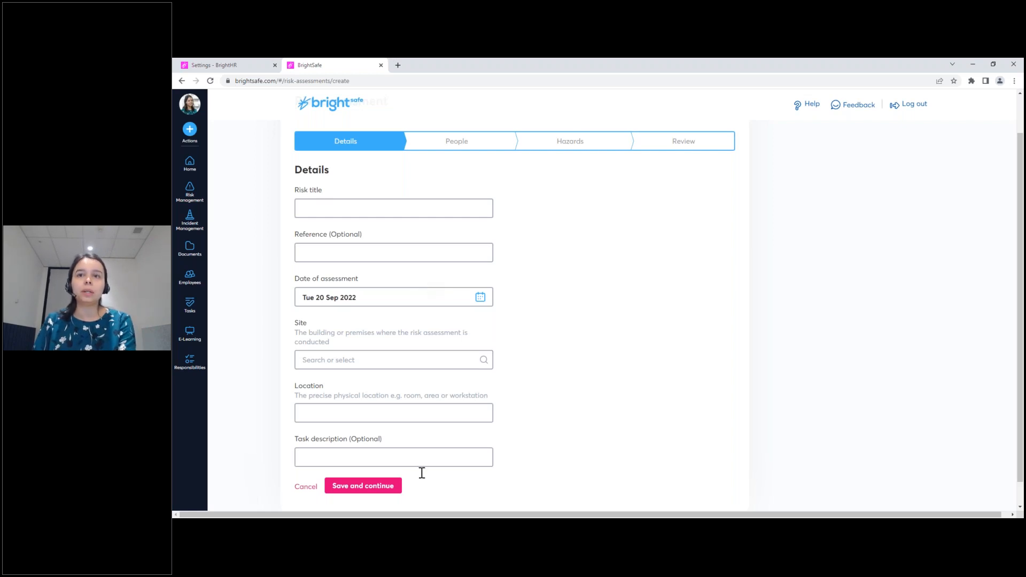
click(306, 488)
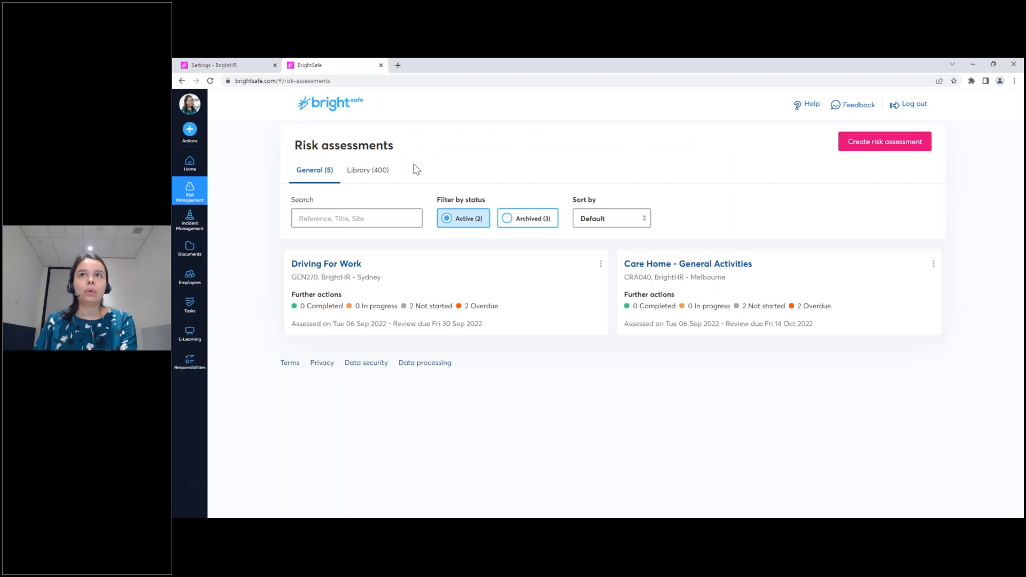
Search the risk assessment library for 'ladder' and open the Ladders template with reference GEN050.
click(374, 182)
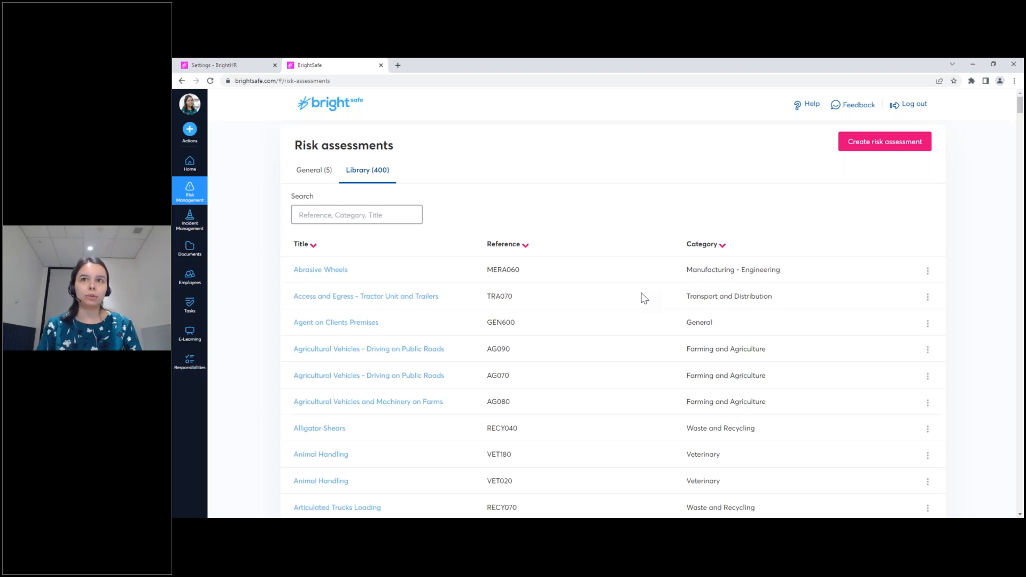
click(359, 221)
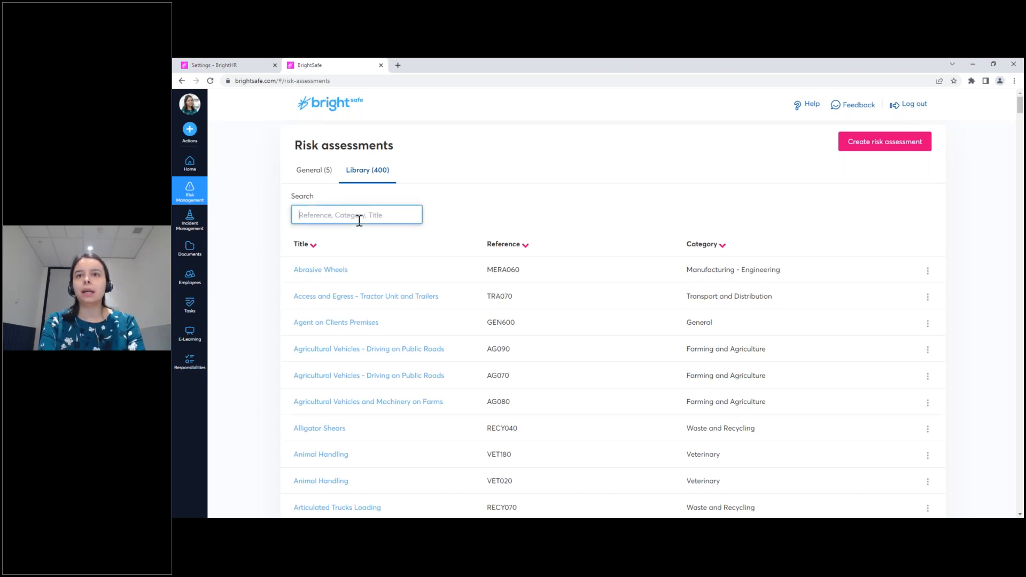
text(ladder)
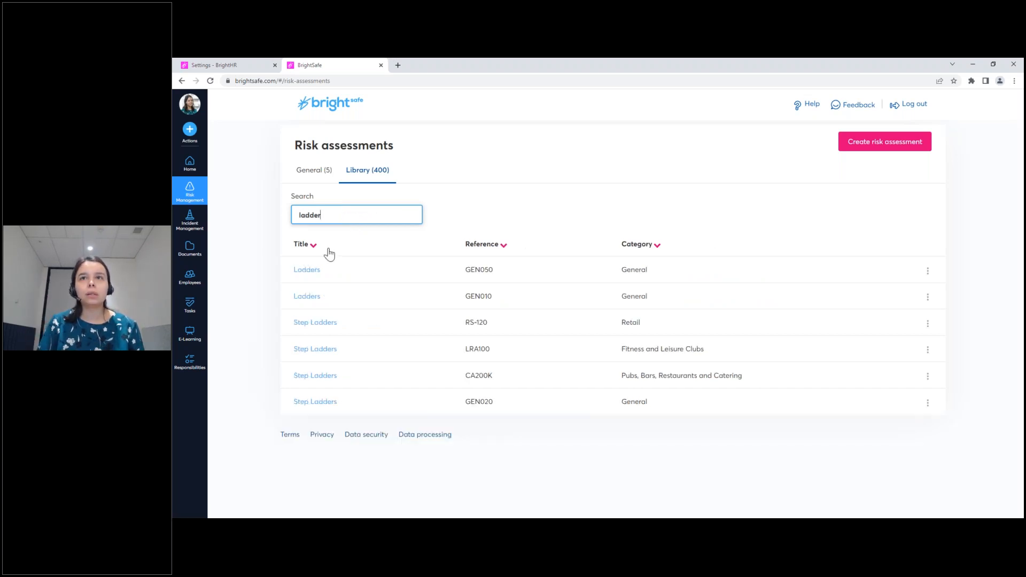
click(318, 273)
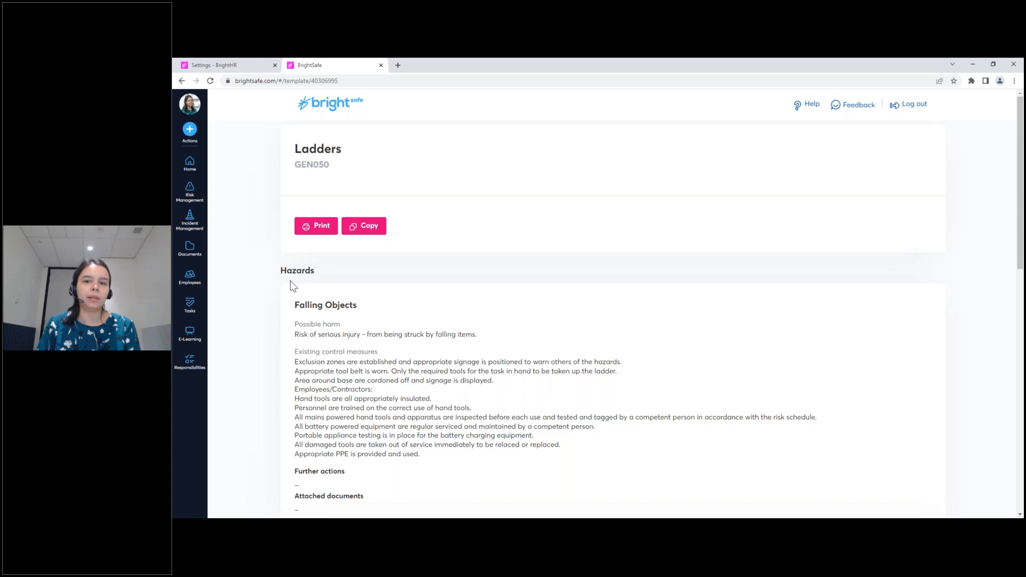
Examine the hazards and existing control measures in the Ladders template, from Falling Objects through Work at Height.
drag(1020, 177, 1018, 230)
drag(295, 171, 366, 173)
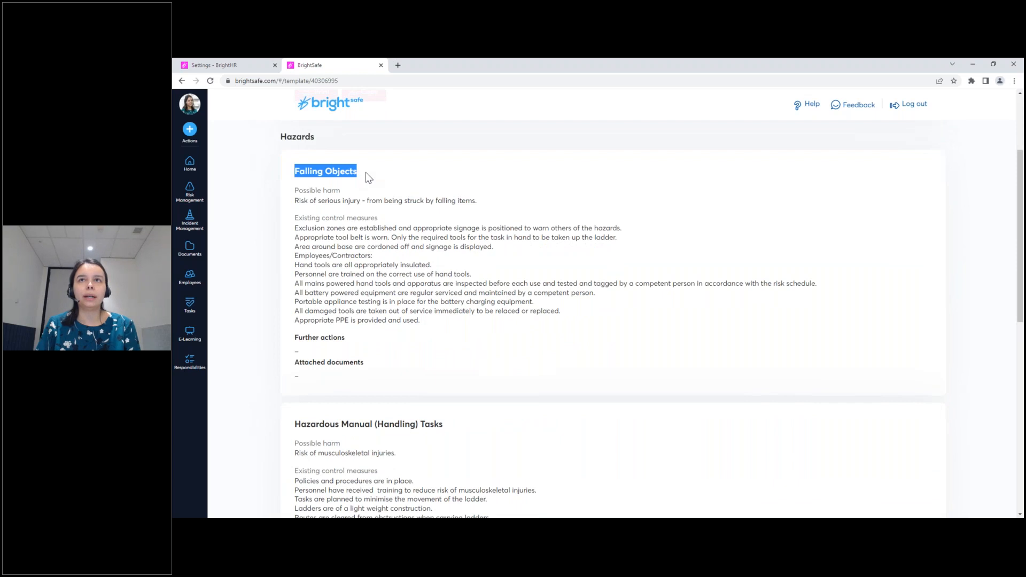
drag(292, 428, 453, 435)
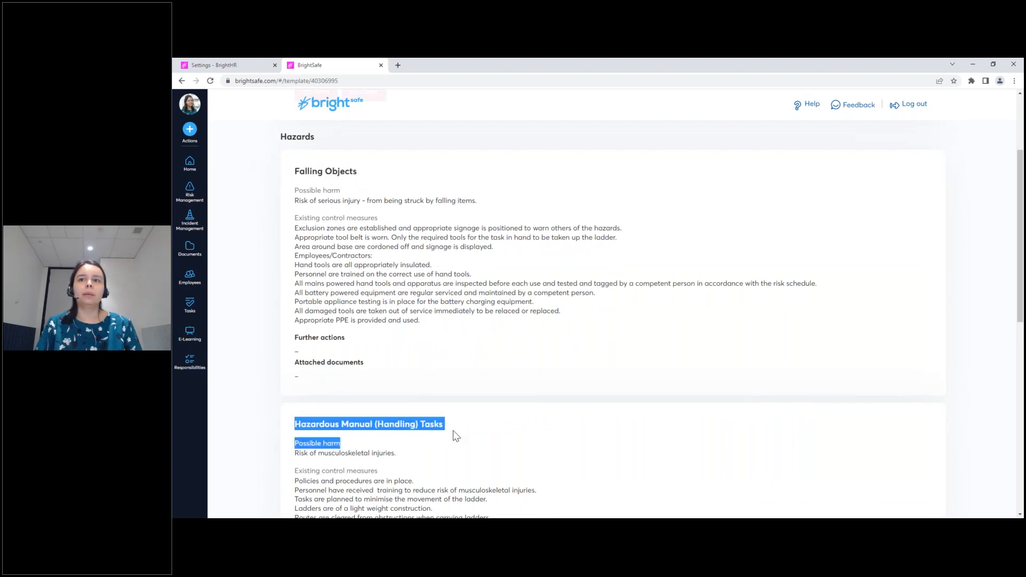
drag(1021, 216, 1007, 370)
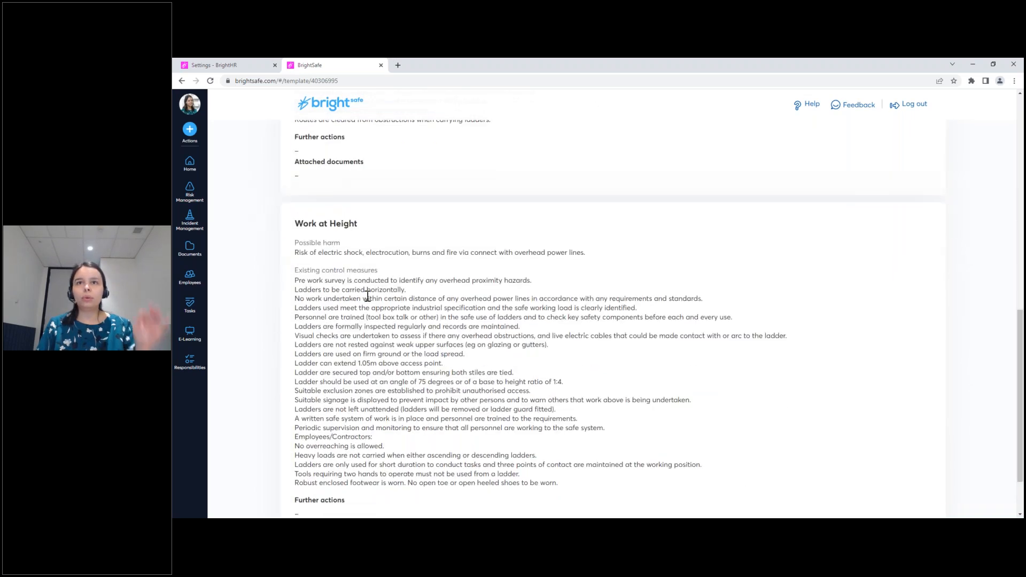
drag(295, 270, 381, 273)
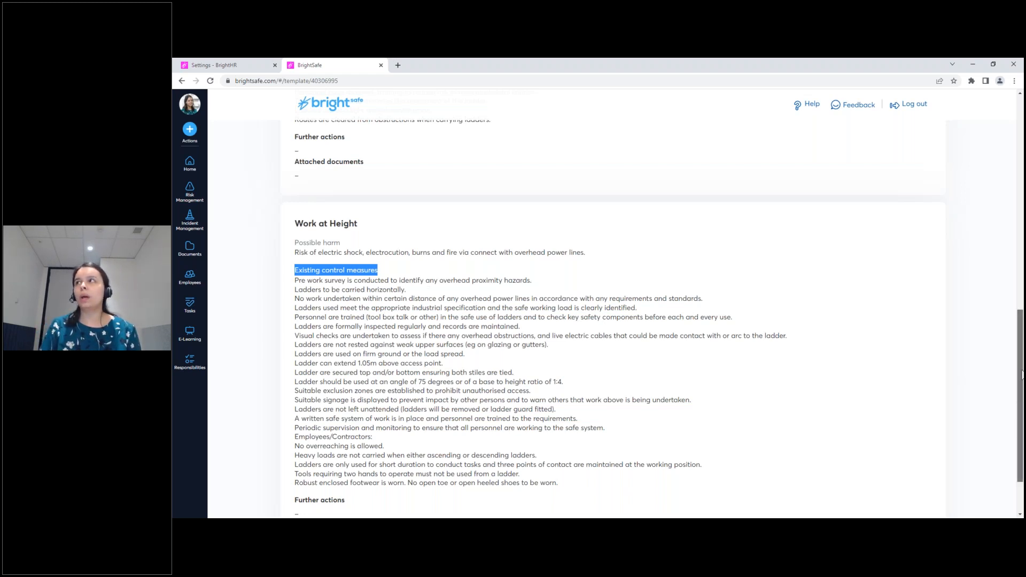
scroll(1022, 375, up, 9)
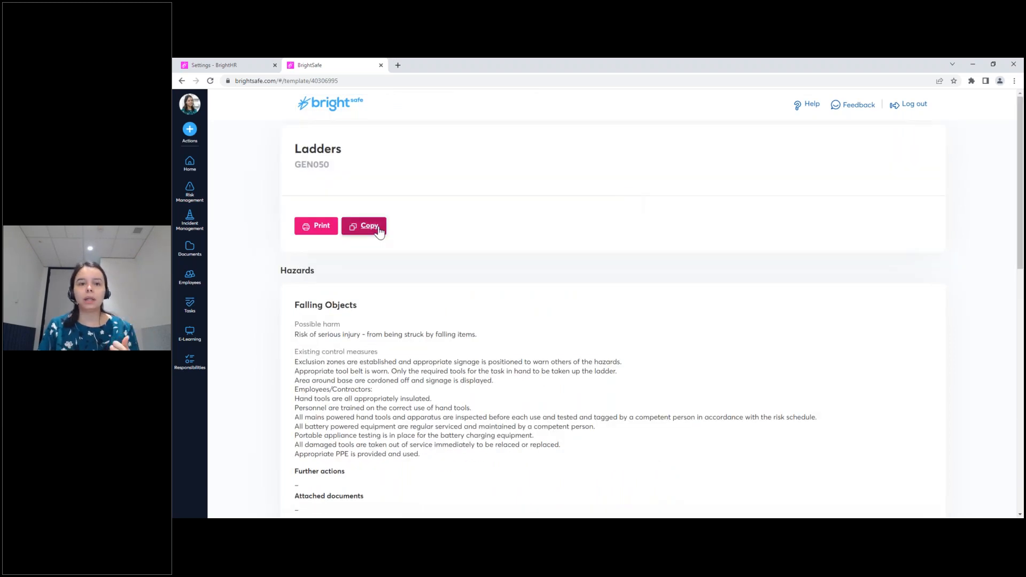
Copy the Ladders template into a new risk assessment and set its site to BrightHR - Sydney.
click(377, 229)
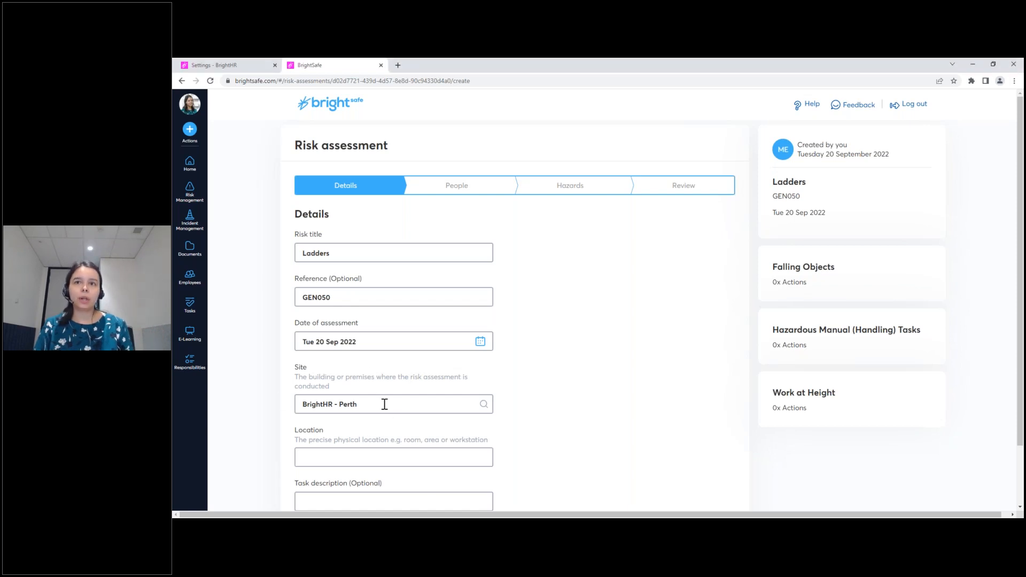
click(385, 404)
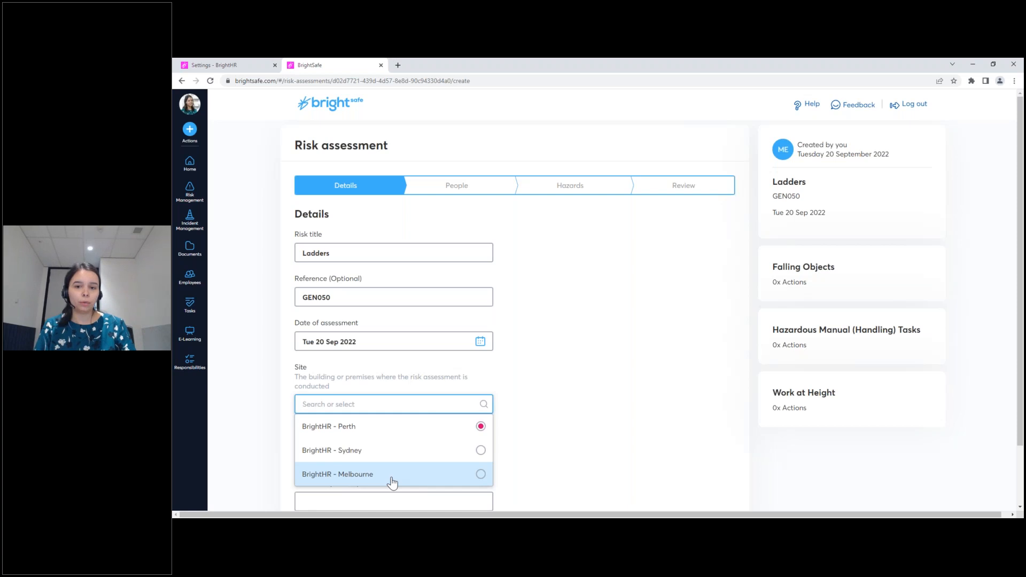
click(480, 451)
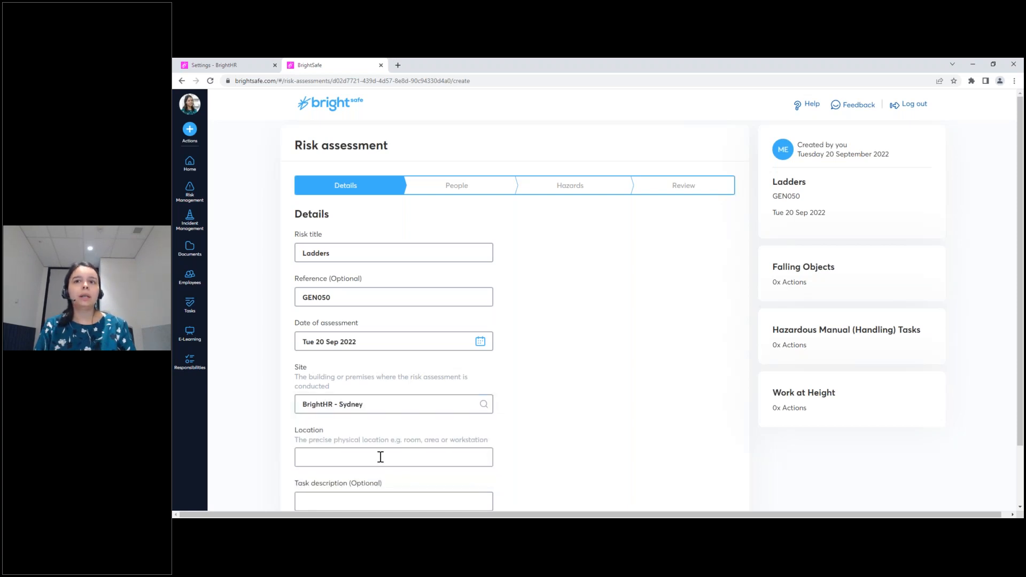
drag(1018, 169, 1018, 176)
scroll(434, 394, down, 2)
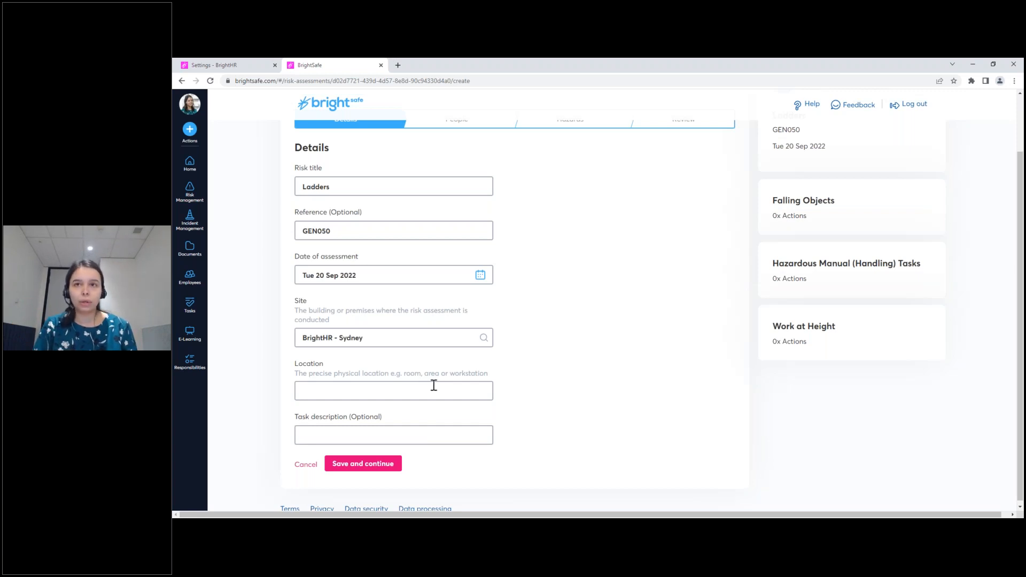
Set the assessment's location to Store Room and save the details to continue to the people section.
click(434, 386)
text(Store Room)
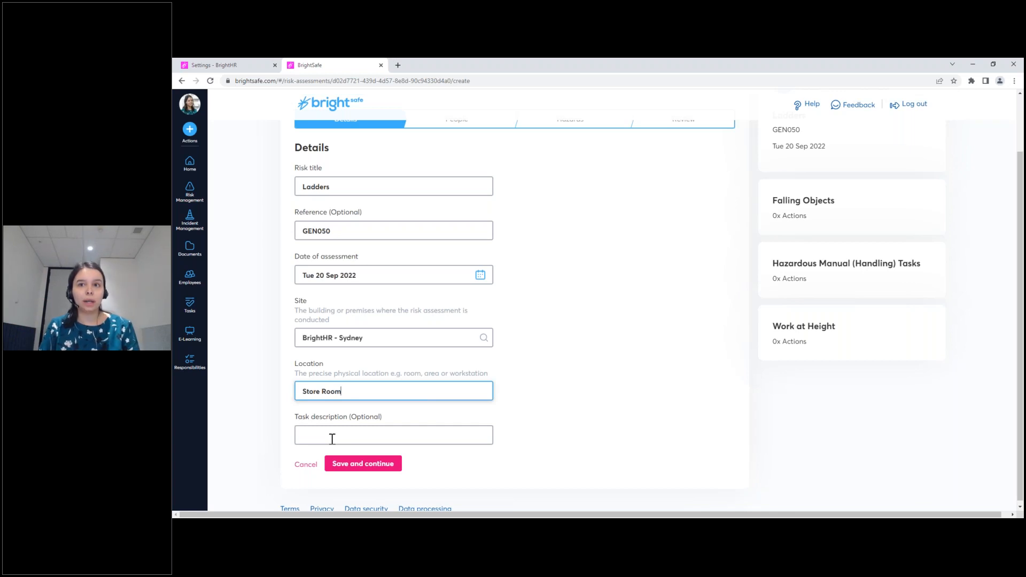
click(341, 466)
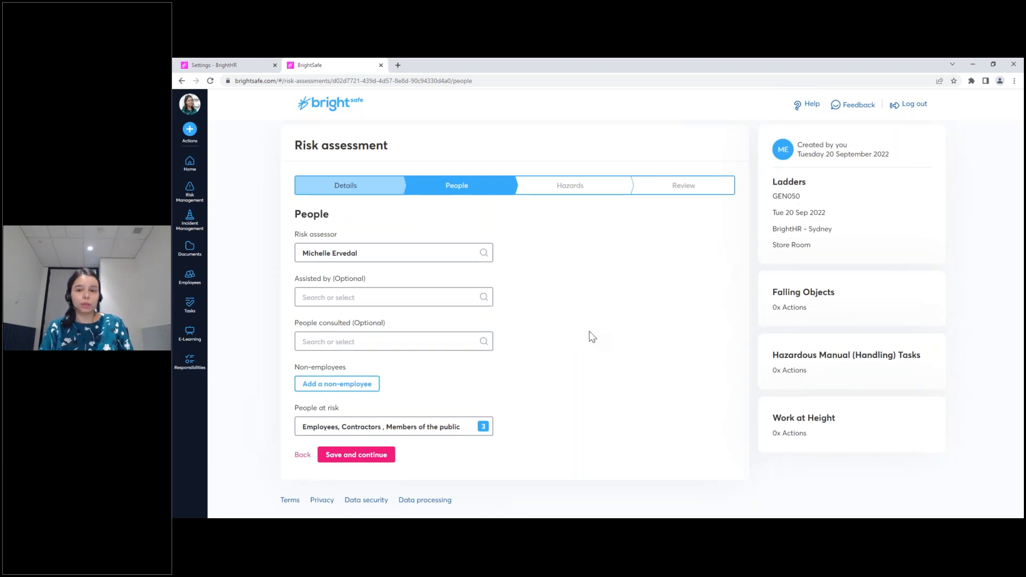
View the choices for risk assessor, assisted by and people consulted, plus the blank non-employee form, without changing anything.
click(384, 250)
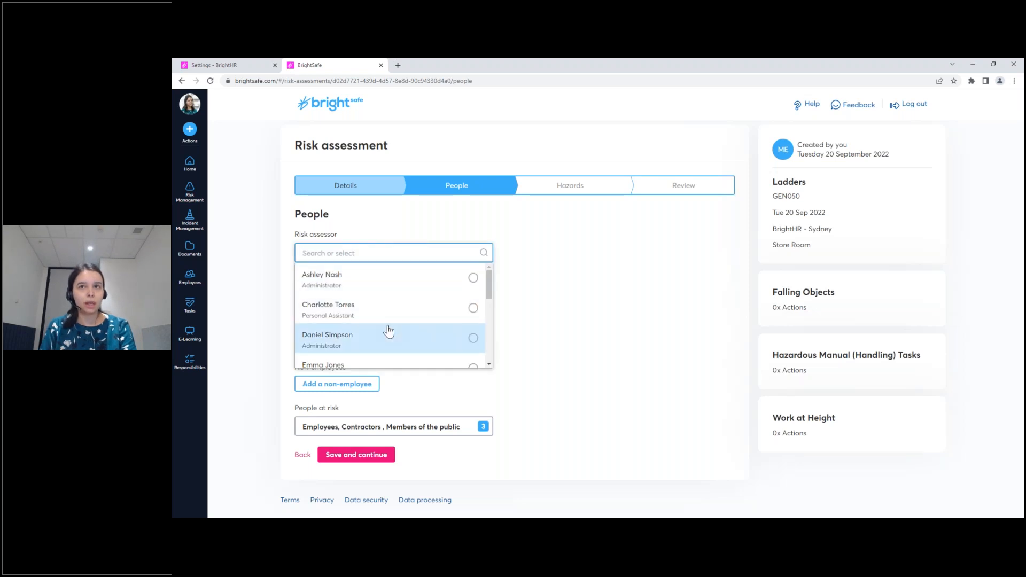
click(561, 309)
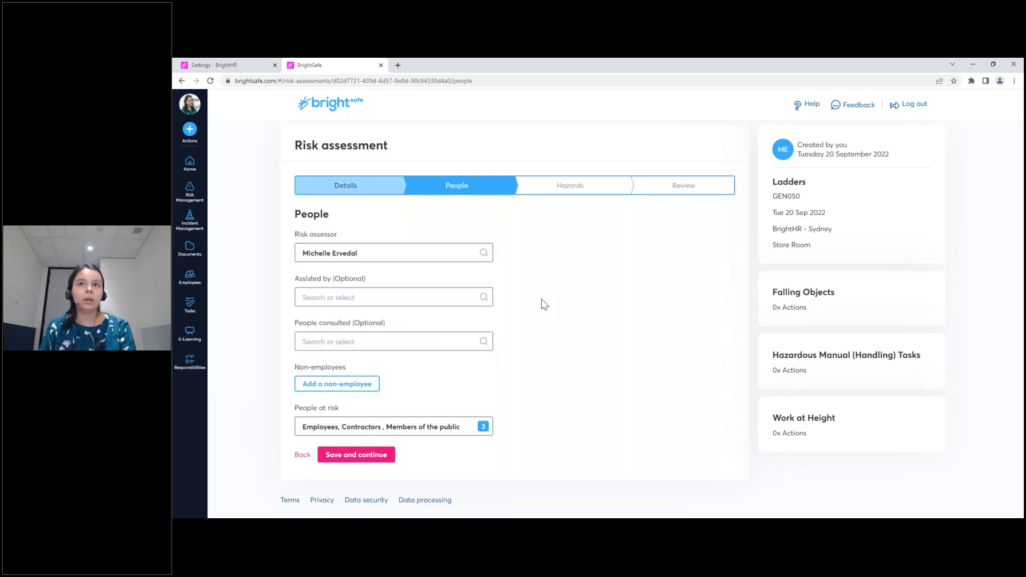
click(369, 296)
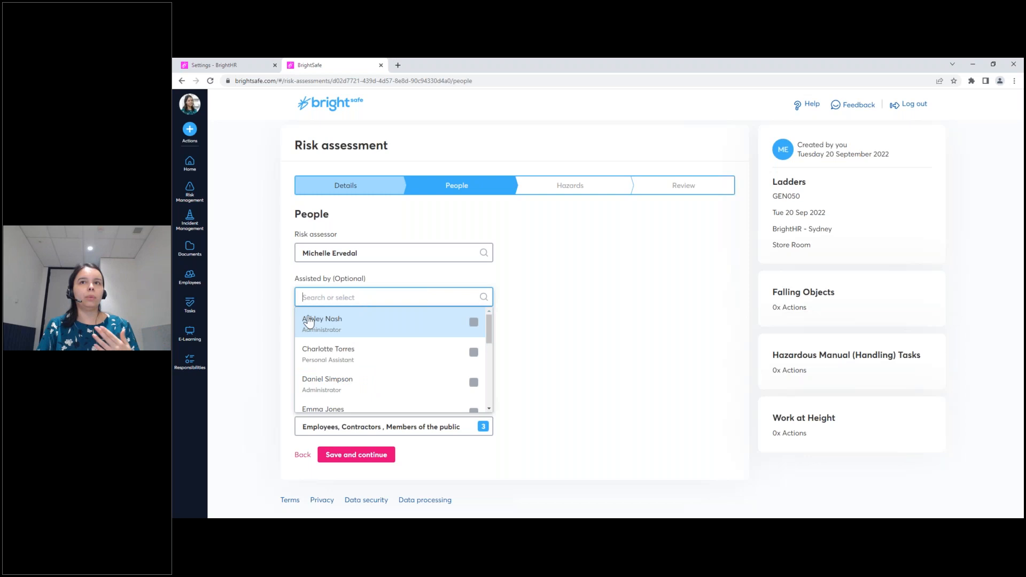
click(284, 339)
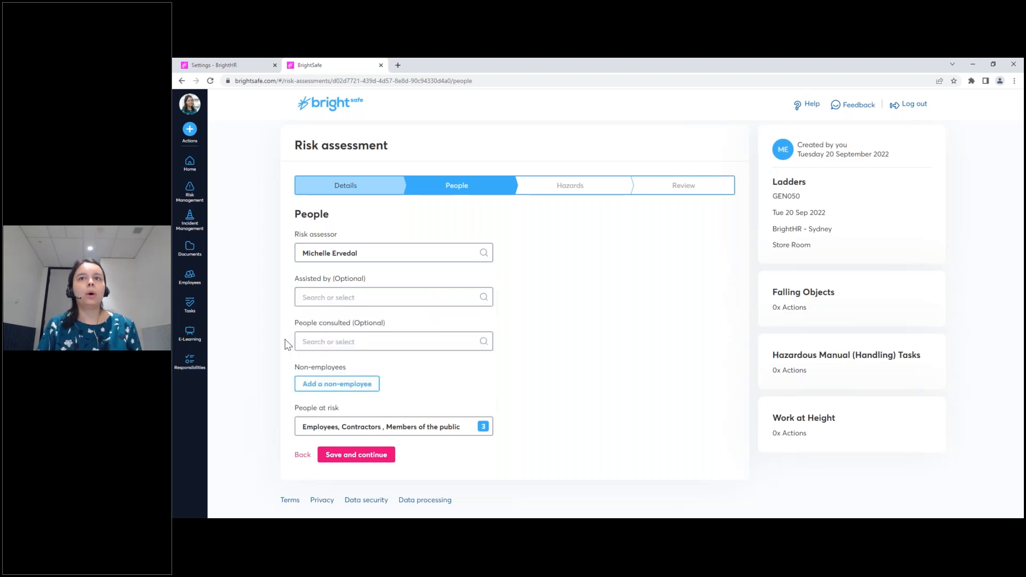
click(339, 345)
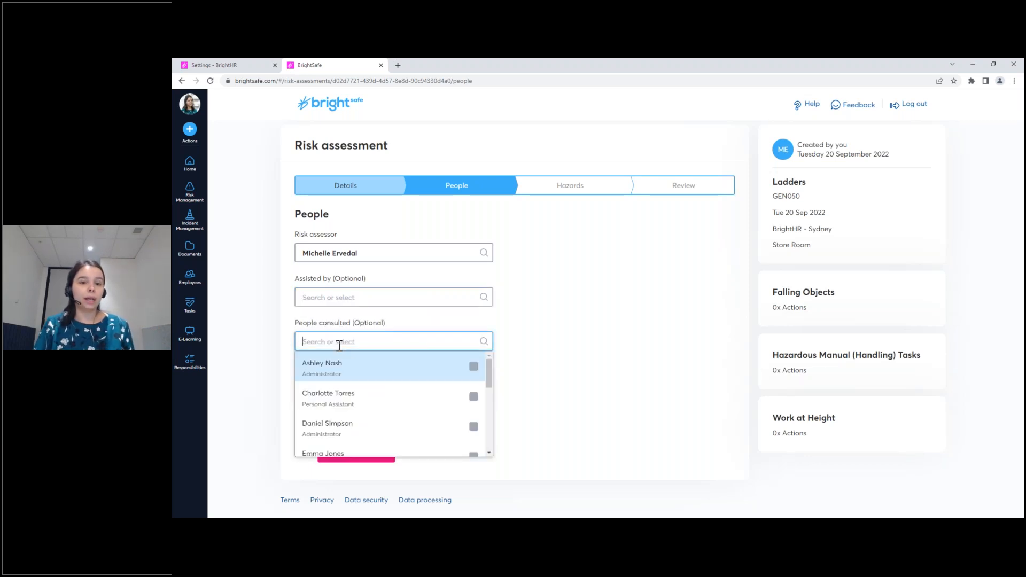
click(554, 363)
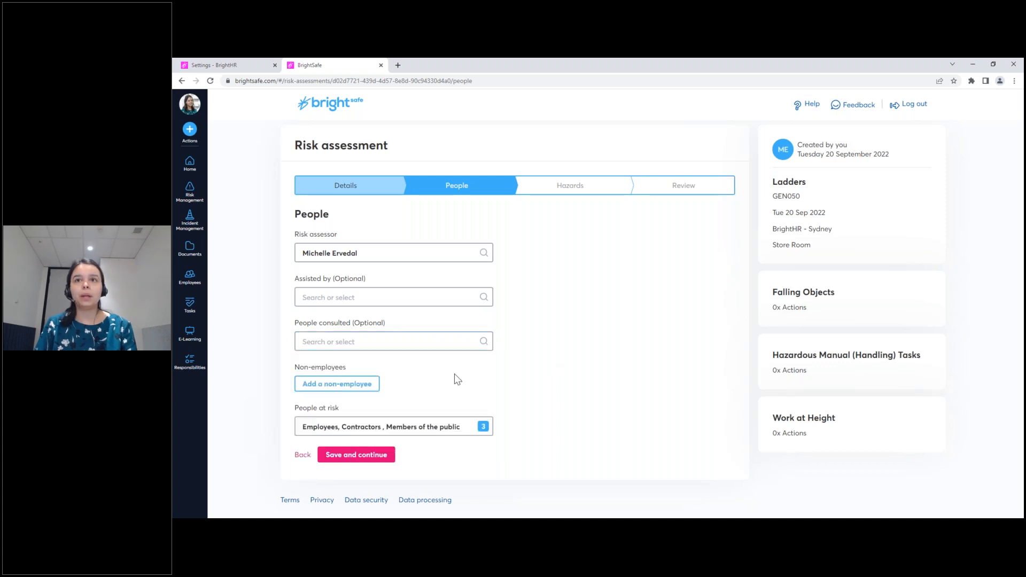
click(359, 385)
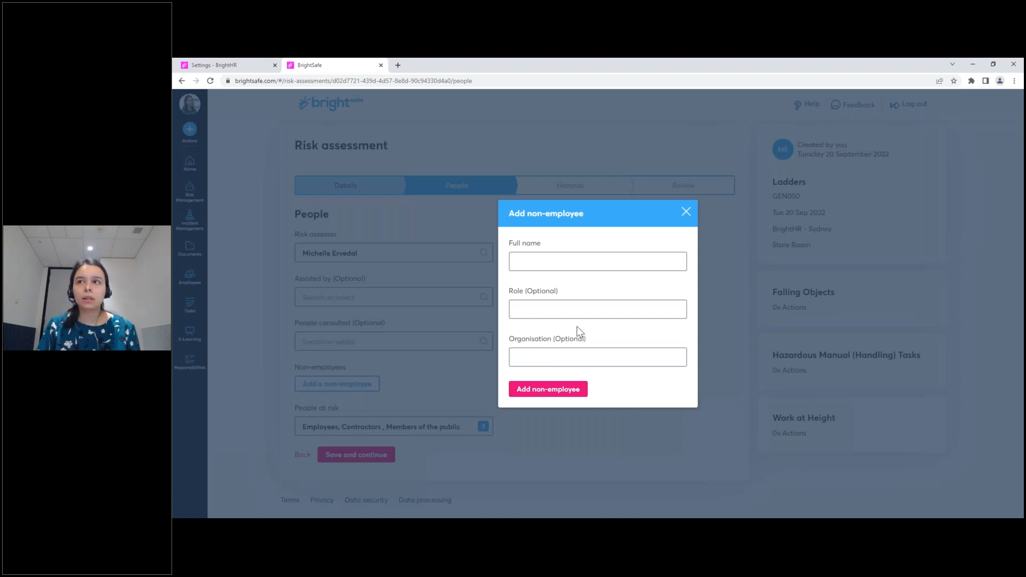
click(686, 212)
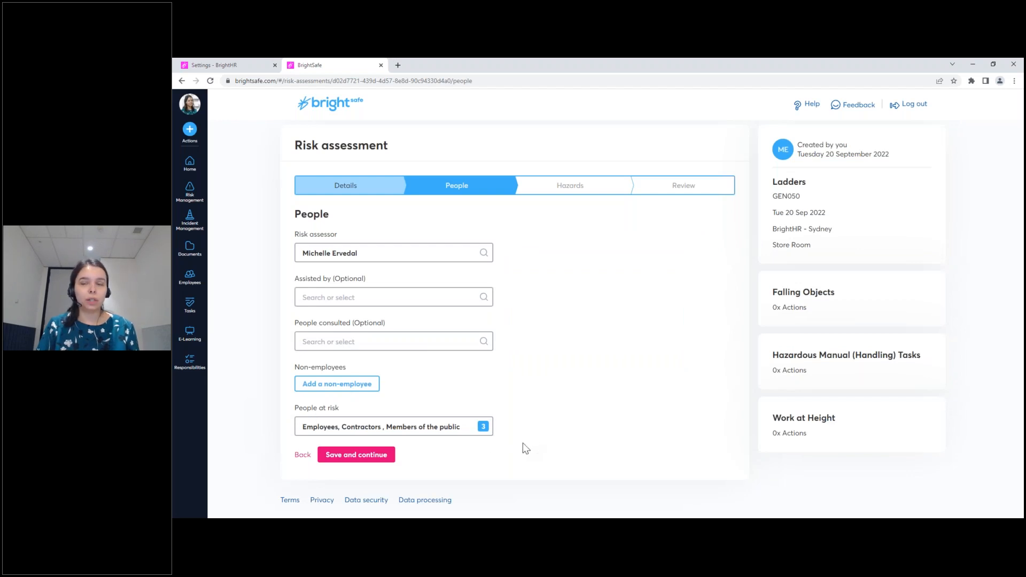
Remove Members of the public from the people at risk and save to continue to the hazards.
click(477, 429)
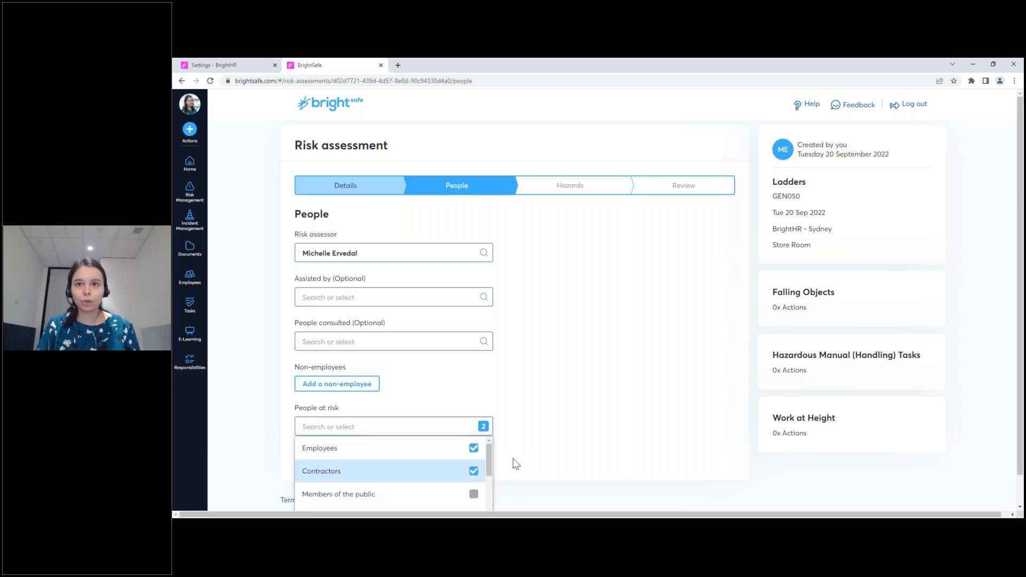
click(552, 425)
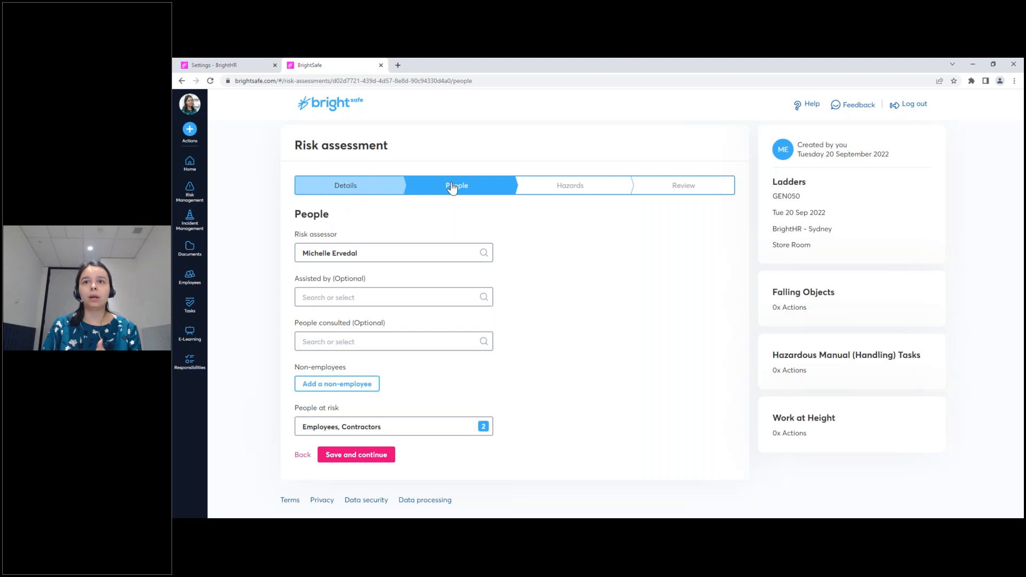
click(378, 462)
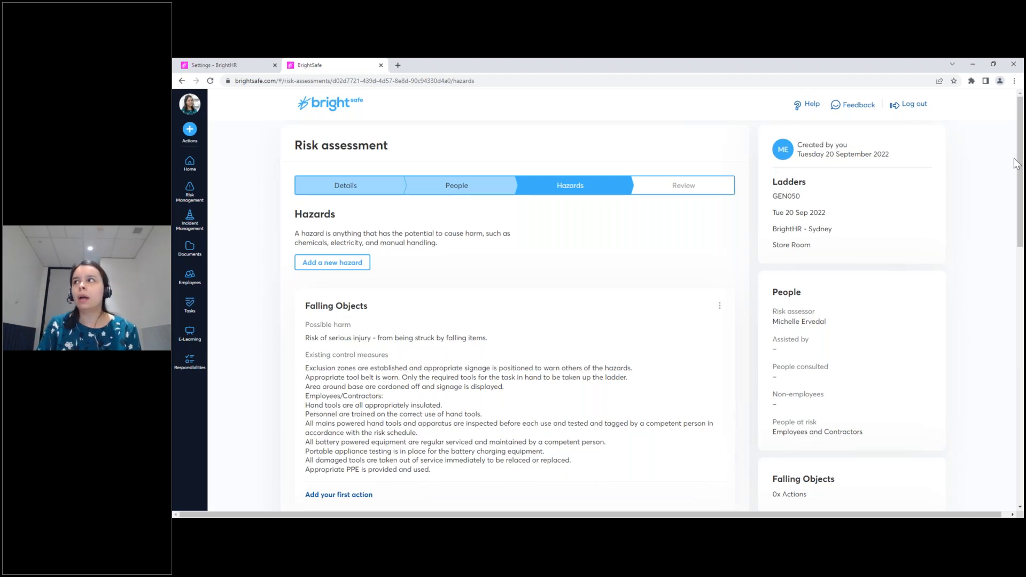
Examine the Falling Objects, Hazardous Manual (Handling) Tasks and Work at Height hazards, including the options available for Work at Height.
drag(1023, 159, 999, 140)
drag(306, 298, 399, 291)
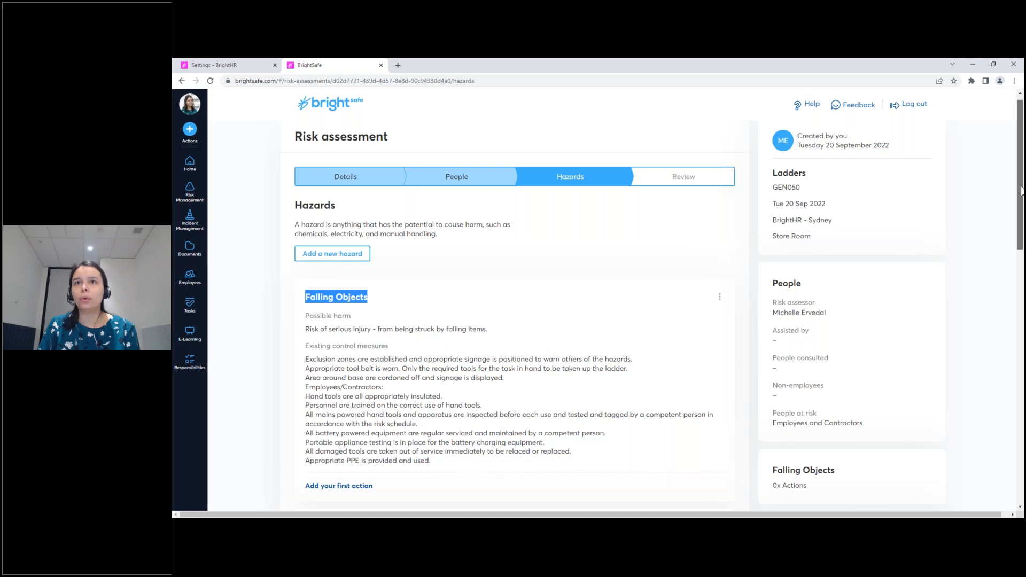
scroll(1021, 191, down, 3)
drag(305, 348, 468, 350)
scroll(468, 350, down, 2)
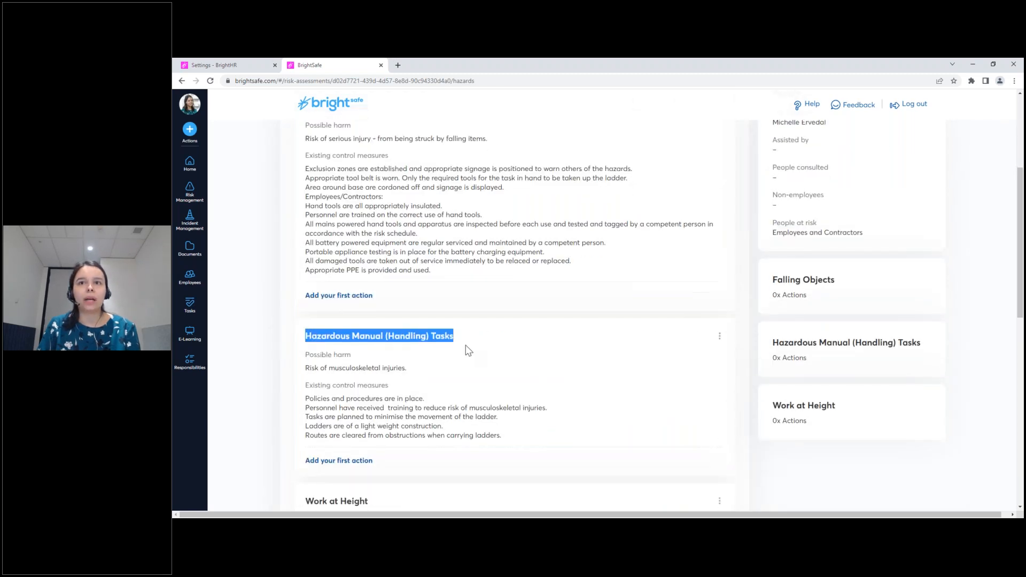
drag(309, 424, 403, 428)
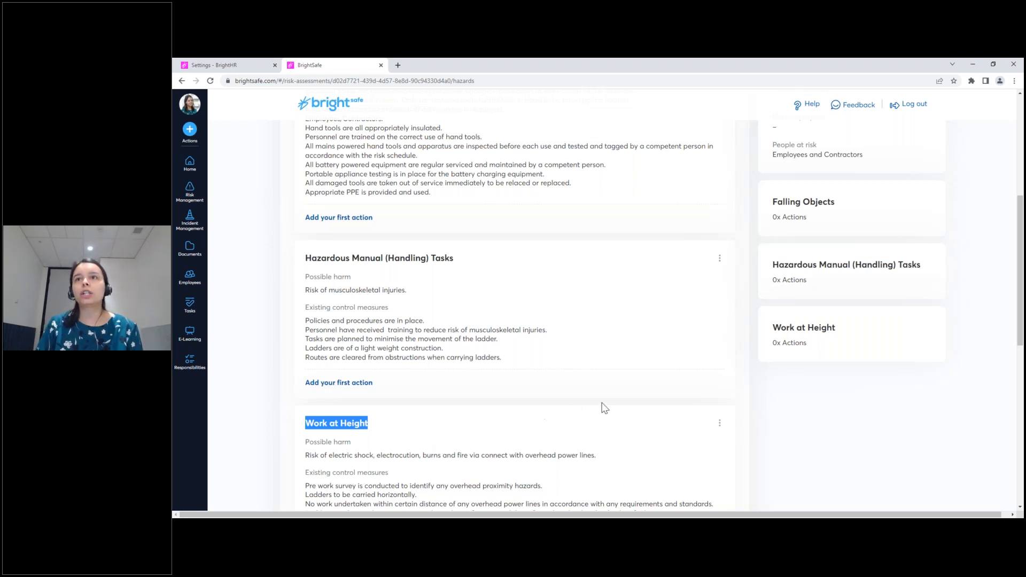
click(721, 426)
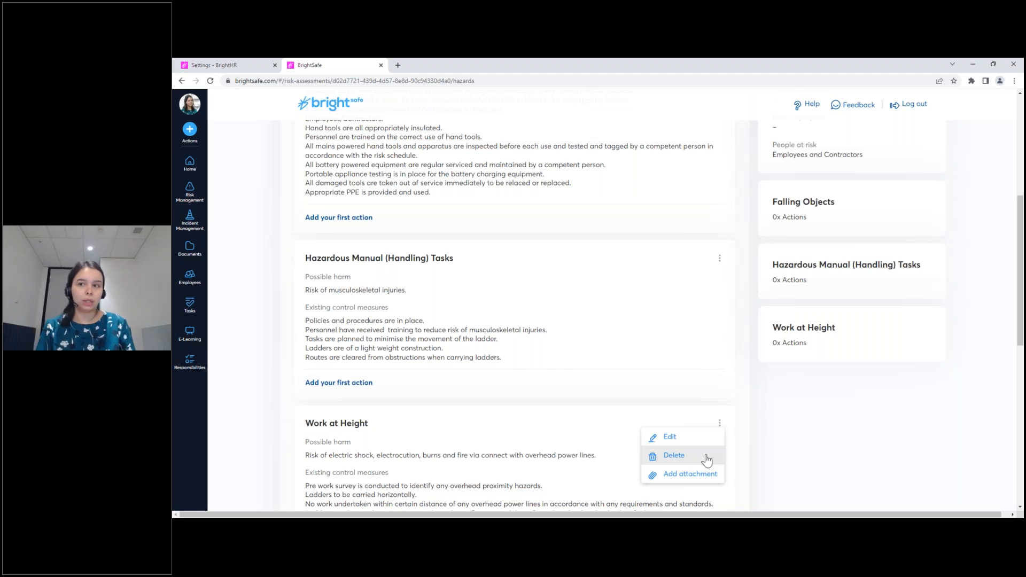
click(538, 451)
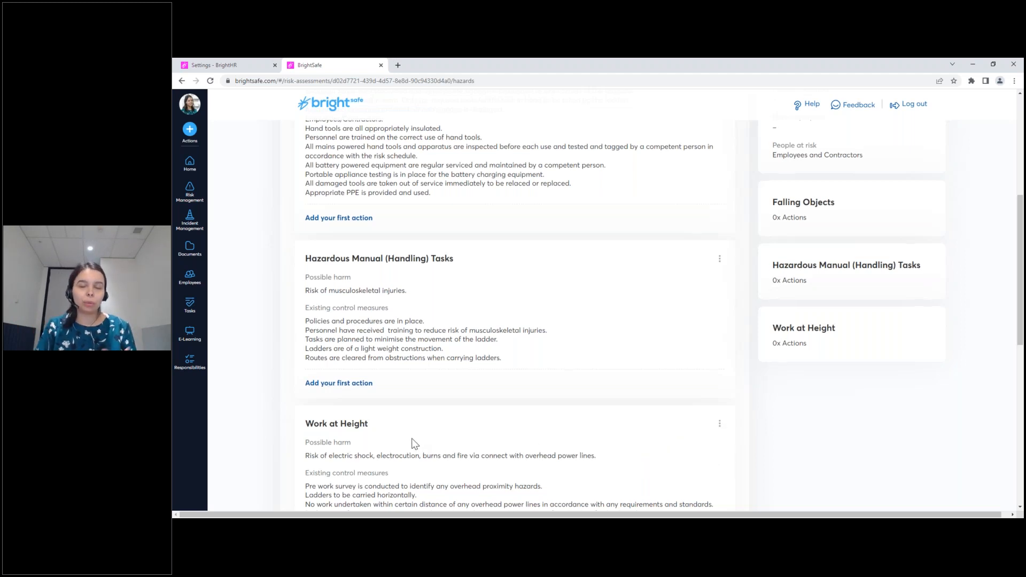
View the blank form for adding a new hazard and browse its hazard names, leaving it without saving.
scroll(412, 442, up, 2)
scroll(409, 435, up, 1)
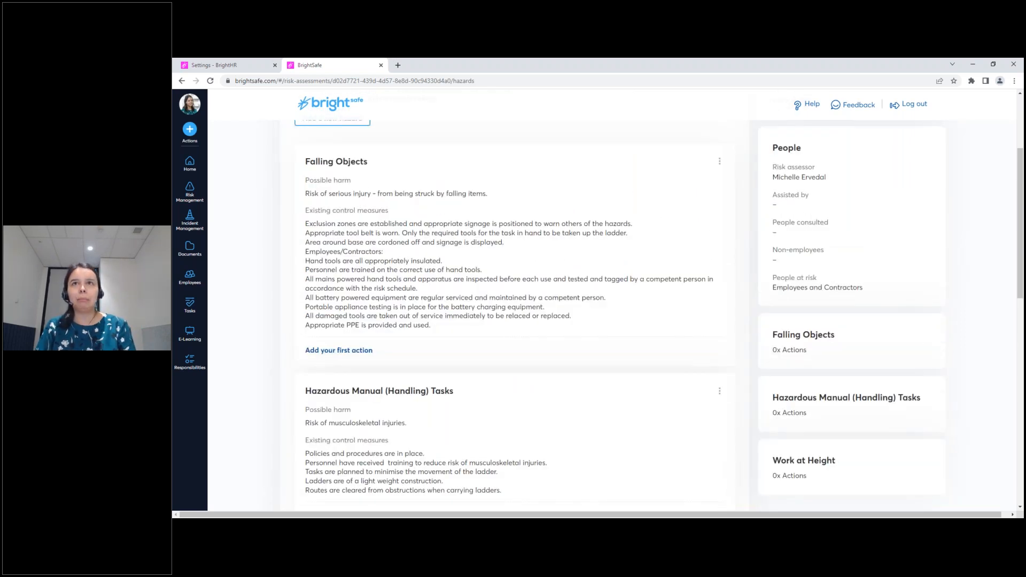
scroll(259, 265, up, 3)
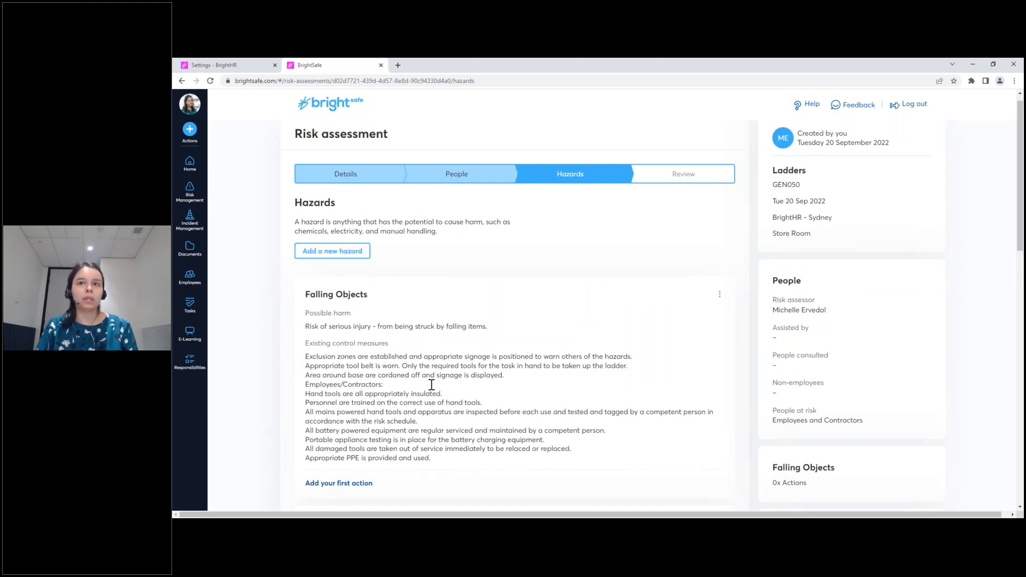
click(354, 257)
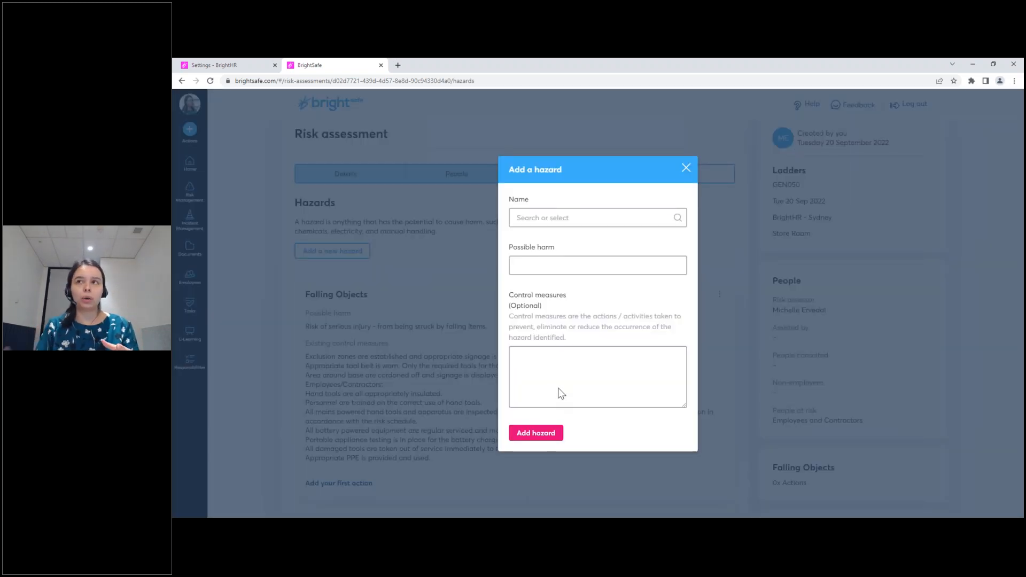
click(593, 216)
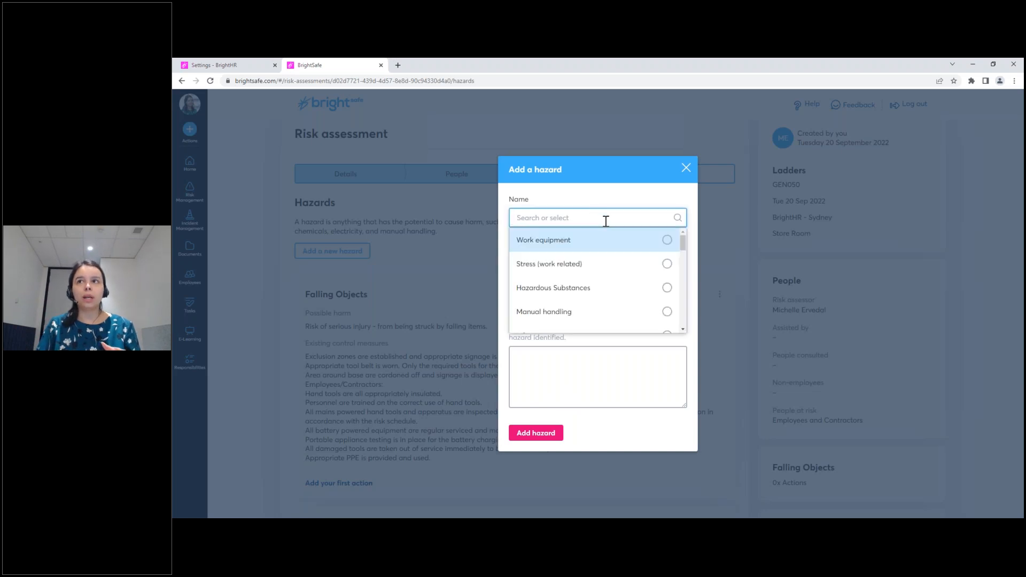
scroll(687, 250, down, 1)
drag(685, 245, 687, 285)
click(686, 172)
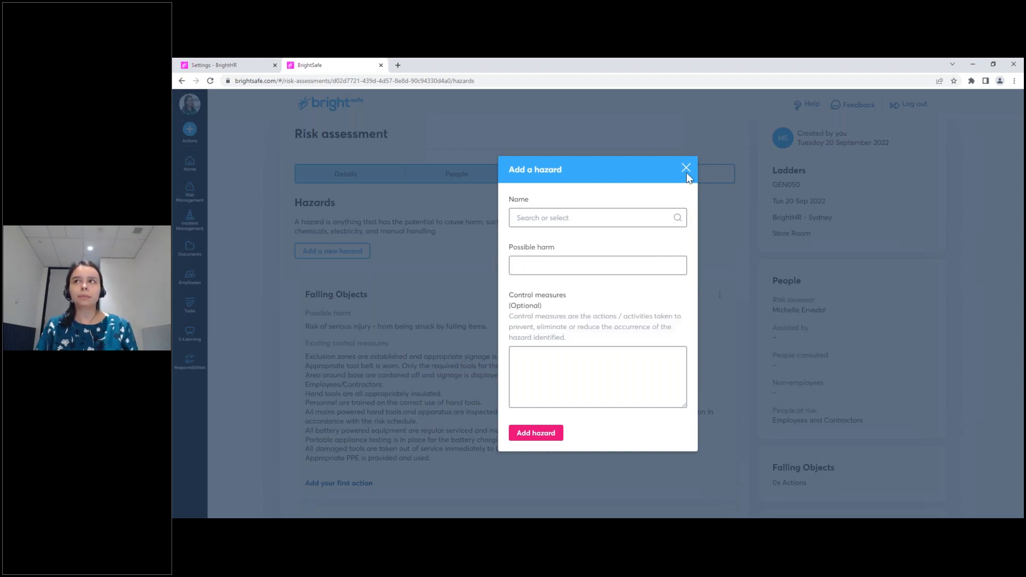
click(686, 170)
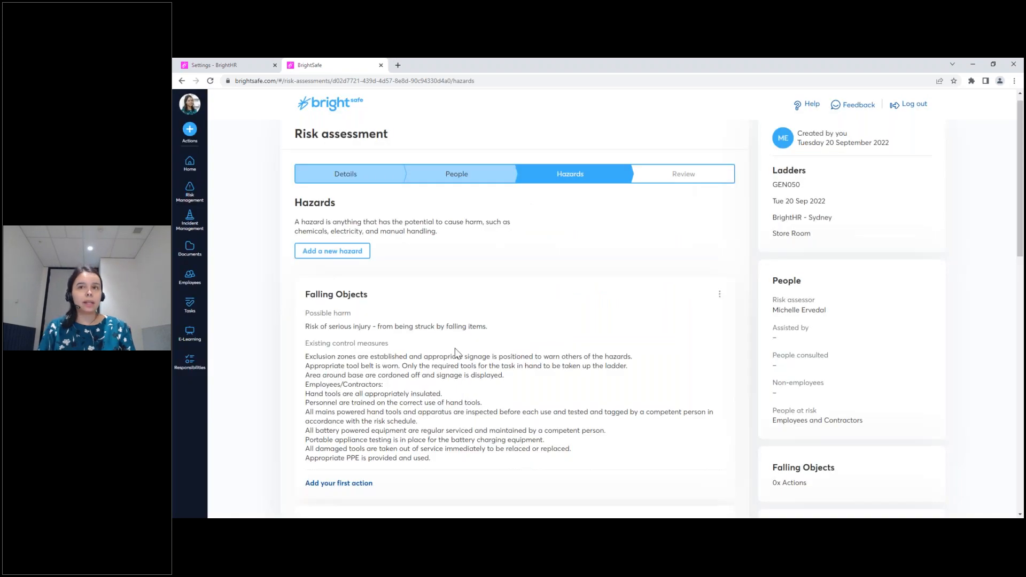
Review the existing control measures of the Falling Objects and Work at Height hazards.
drag(303, 294, 383, 300)
drag(304, 343, 393, 343)
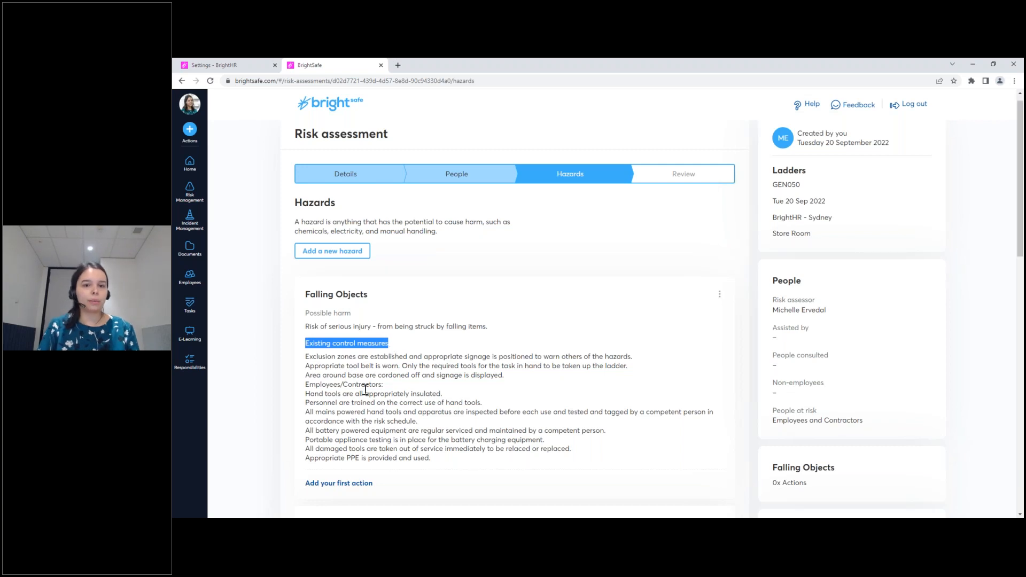
drag(1020, 213, 1009, 407)
drag(305, 234, 398, 241)
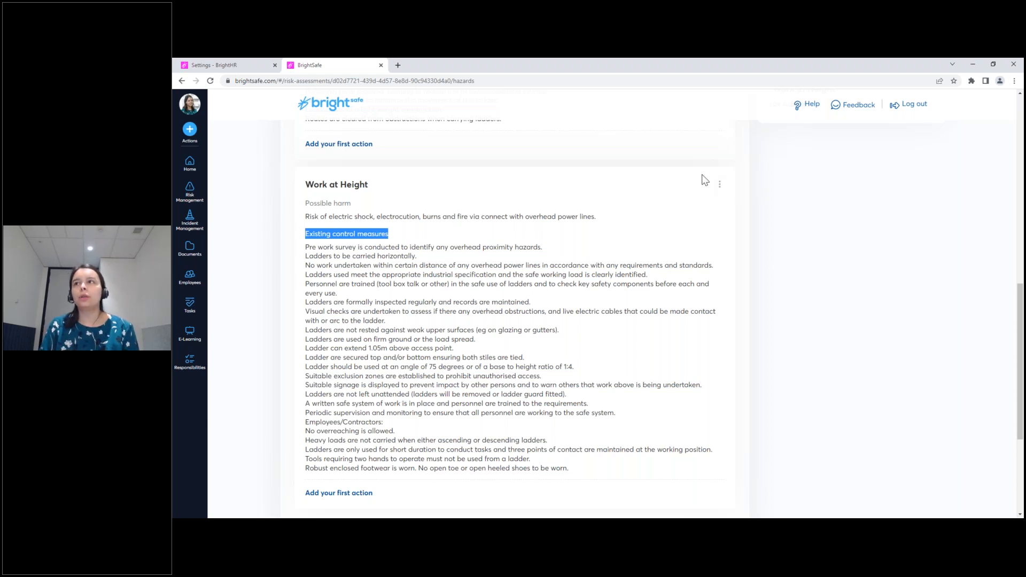
Open the Work at Height hazard for editing, enlarge its control measures field and read through the text.
click(720, 185)
click(721, 185)
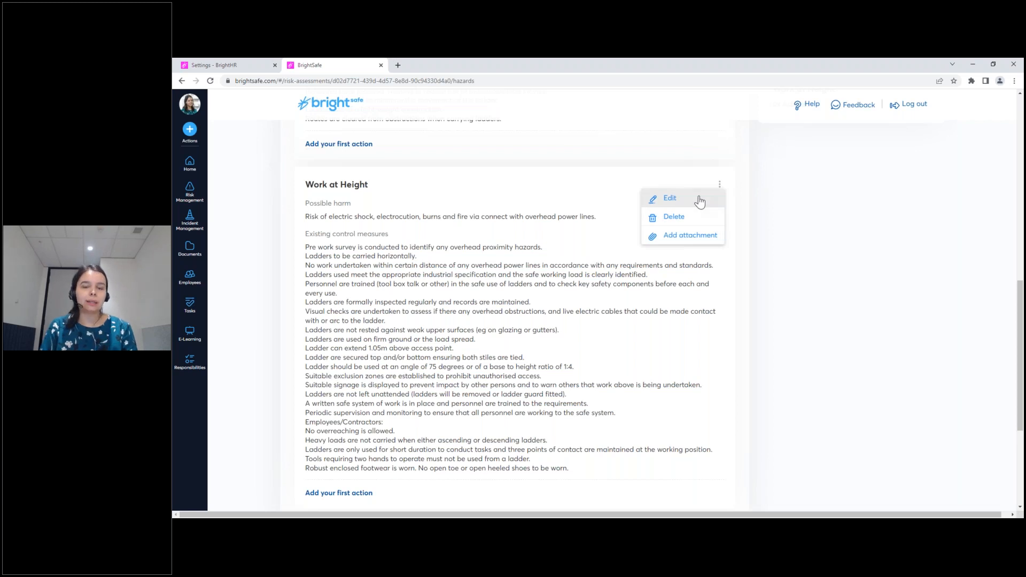
click(670, 199)
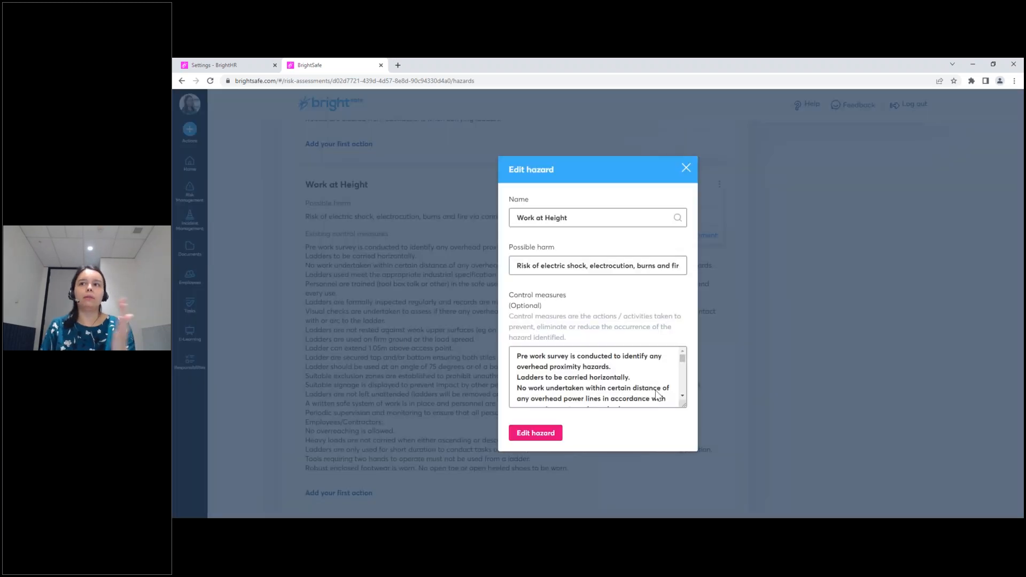
drag(682, 402, 690, 477)
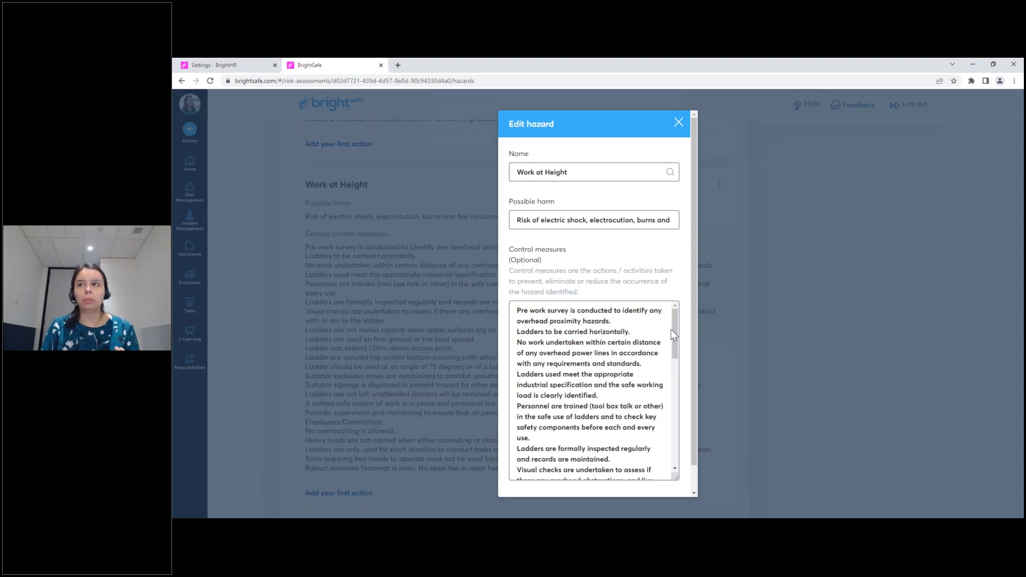
drag(672, 328, 676, 370)
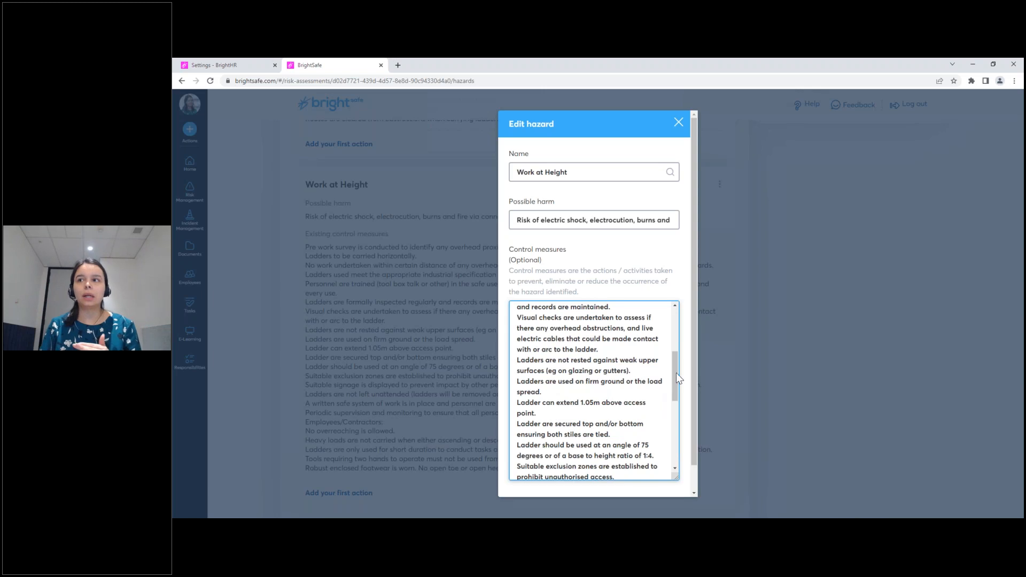
drag(676, 373, 675, 438)
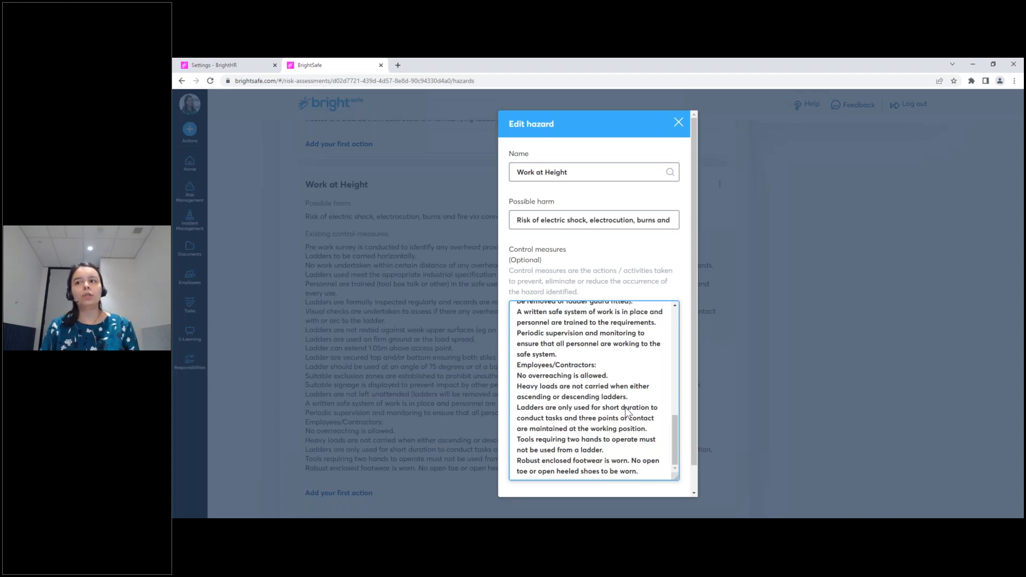
Cut the closing robust enclosed footwear sentences from the Work at Height control measures and save the hazard.
scroll(628, 412, down, 1)
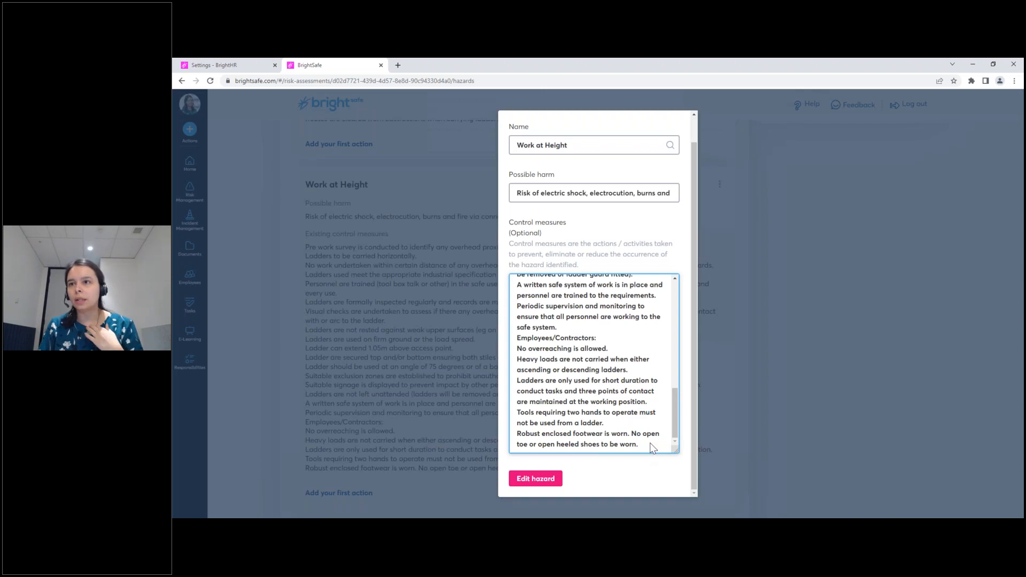
drag(651, 450, 515, 439)
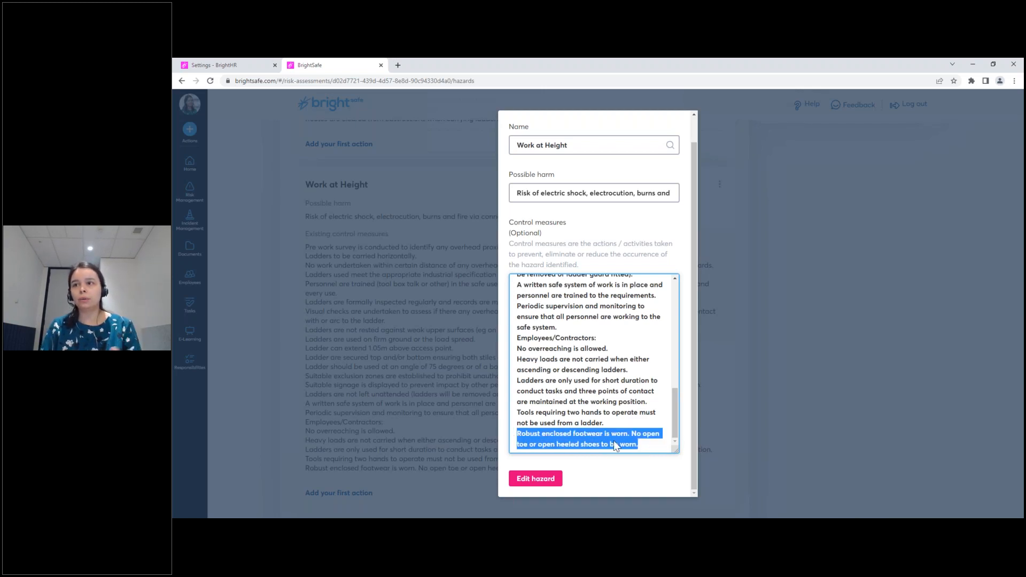
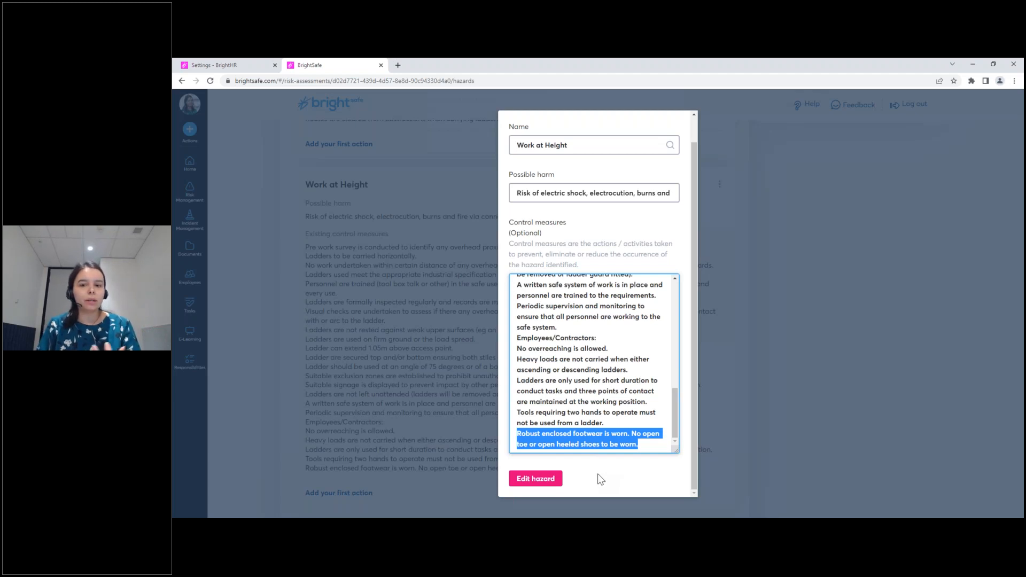
right_click(558, 438)
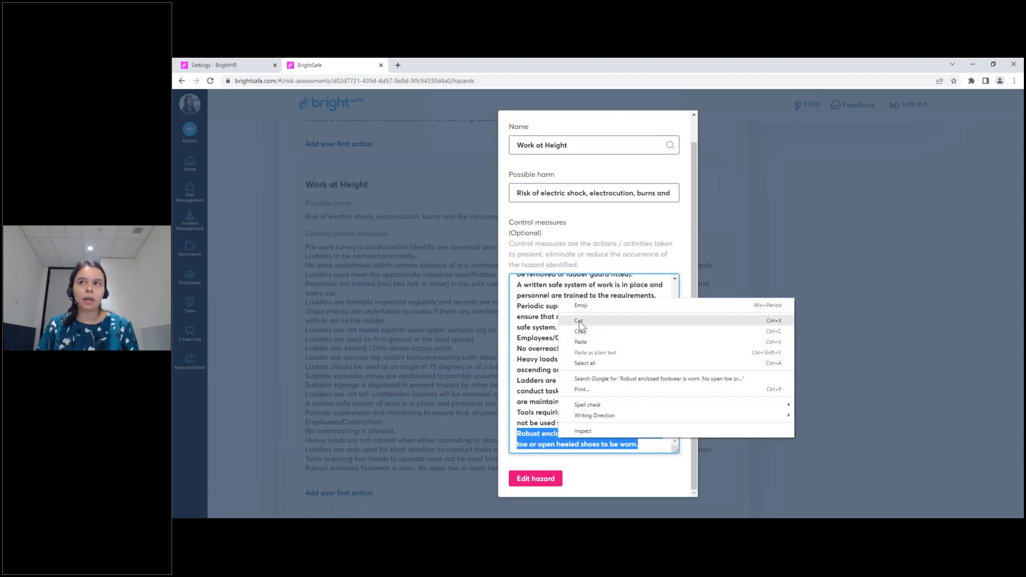
click(579, 321)
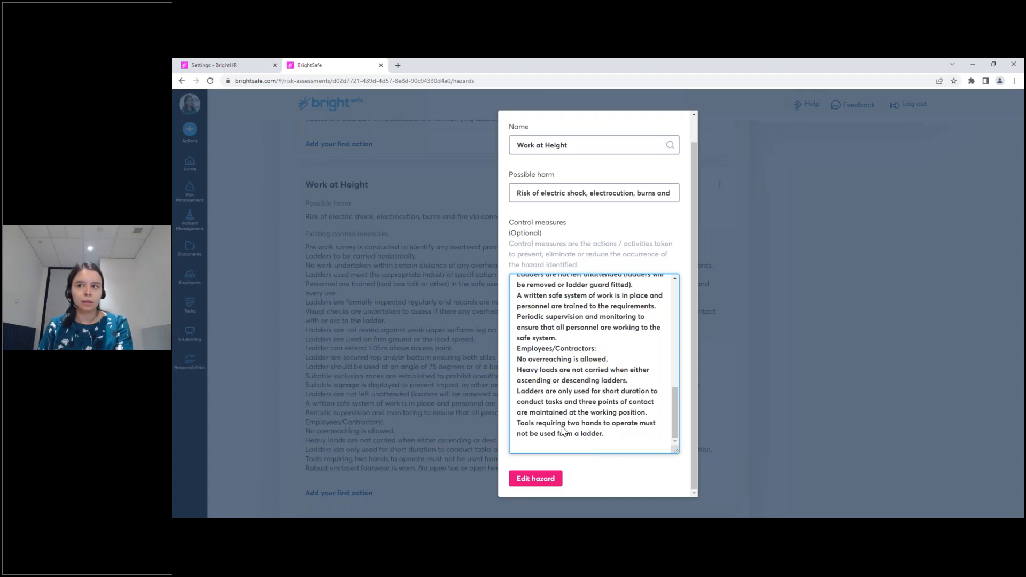
click(554, 486)
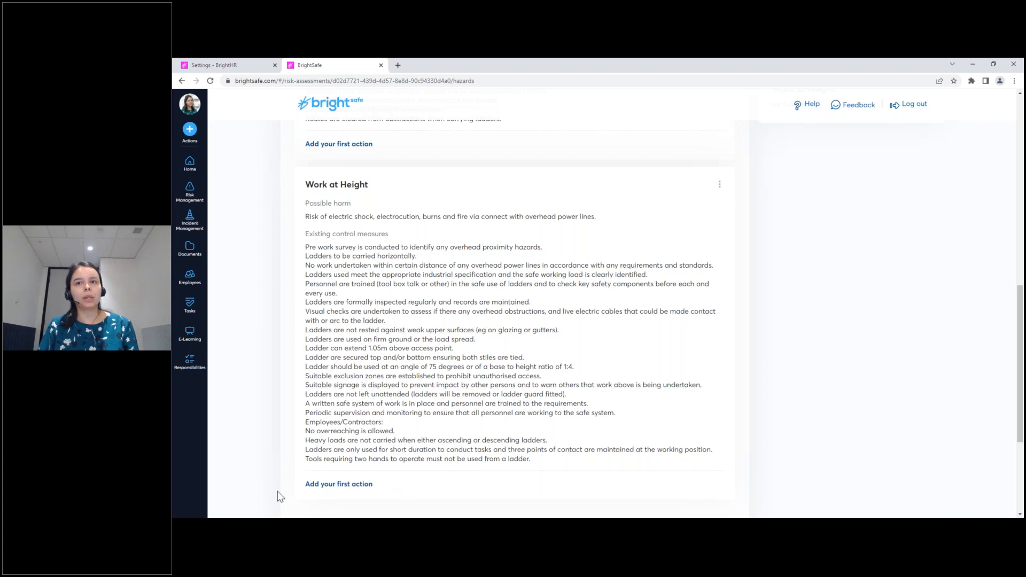
Start an action for the Work at Height hazard, pasting the cut footwear text as required action and titling it "enclosed footwear".
click(366, 492)
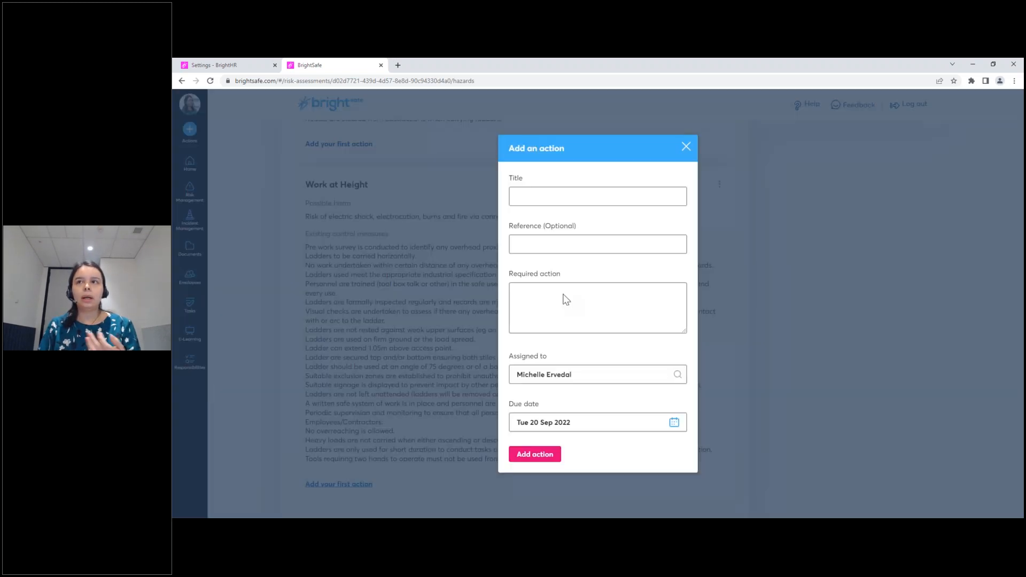
click(565, 298)
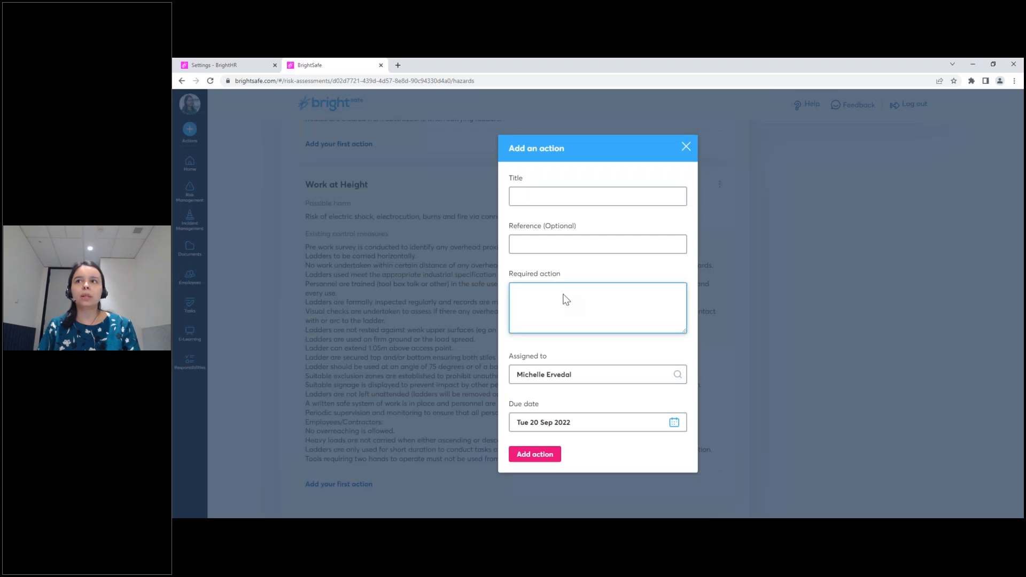
right_click(564, 295)
click(584, 364)
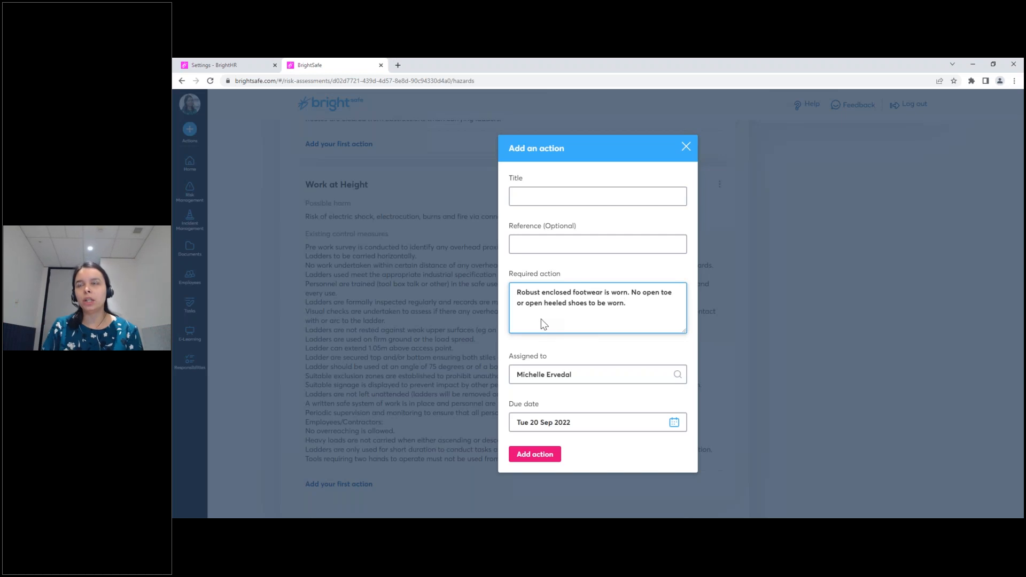
drag(542, 292, 604, 298)
click(553, 199)
key(ctrl+v)
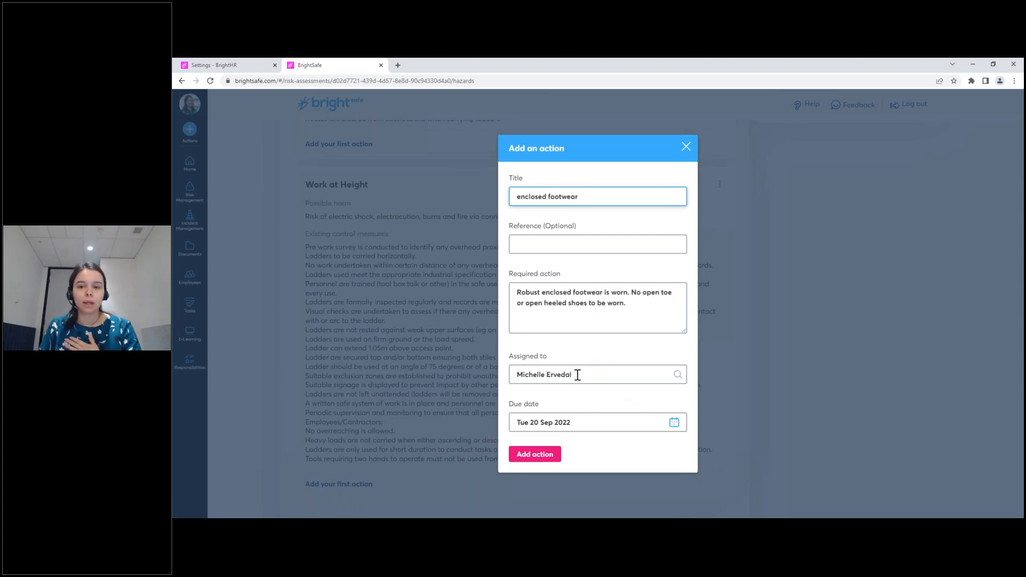
Set the enclosed footwear action's due date to Fri 23 Sep 2022 and add the action to the hazard.
click(675, 423)
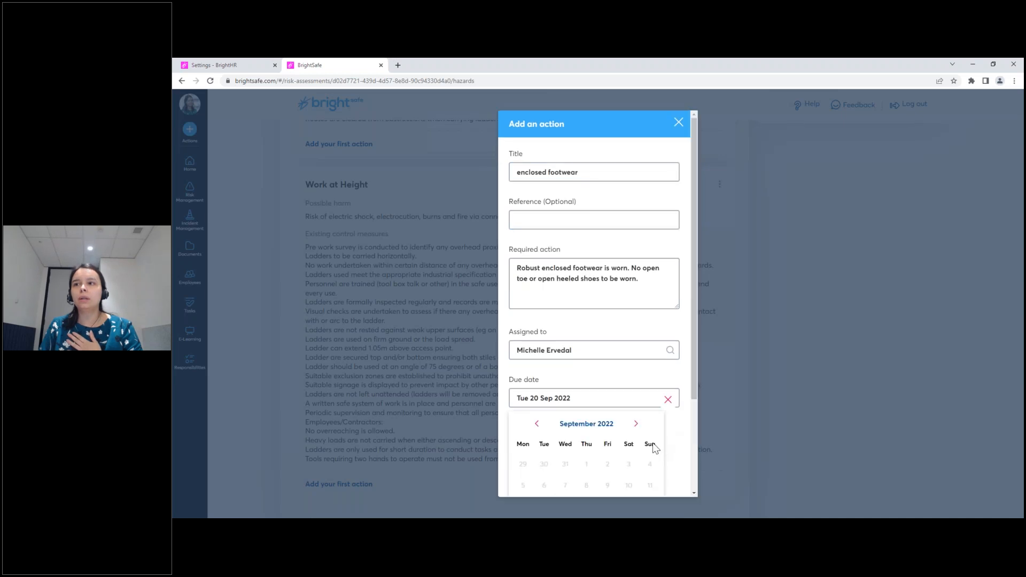
scroll(649, 449, down, 2)
click(607, 486)
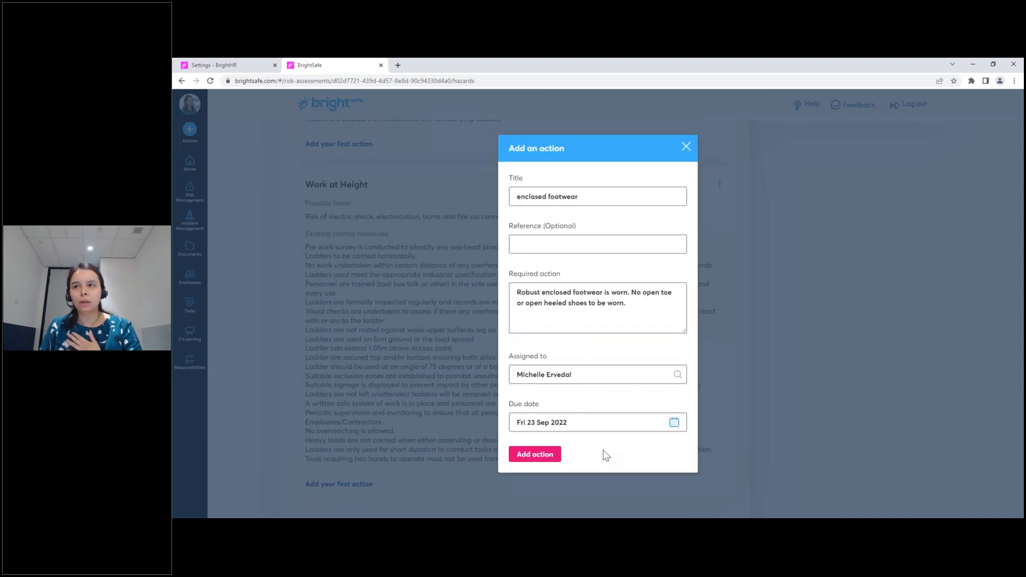
click(546, 456)
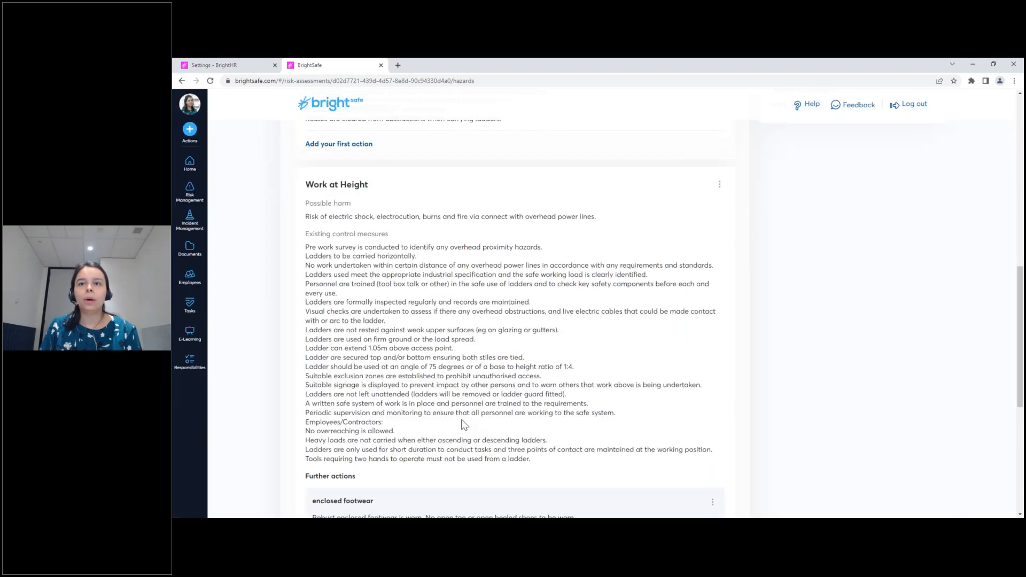
Compare the Work at Height control measures with its further action, and review the existing control measures for Falling Objects.
scroll(464, 425, down, 3)
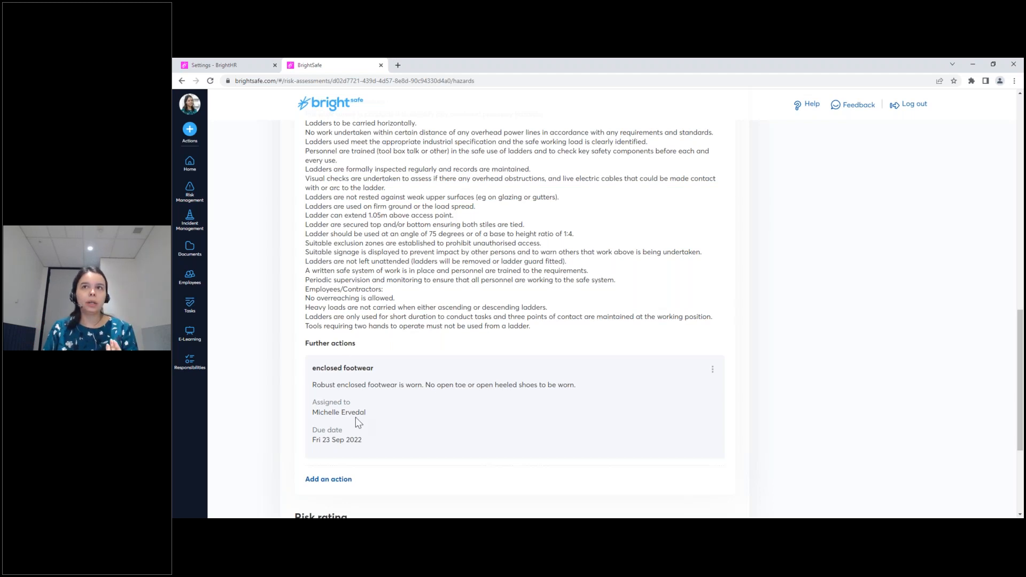
scroll(358, 423, up, 1)
scroll(359, 423, up, 2)
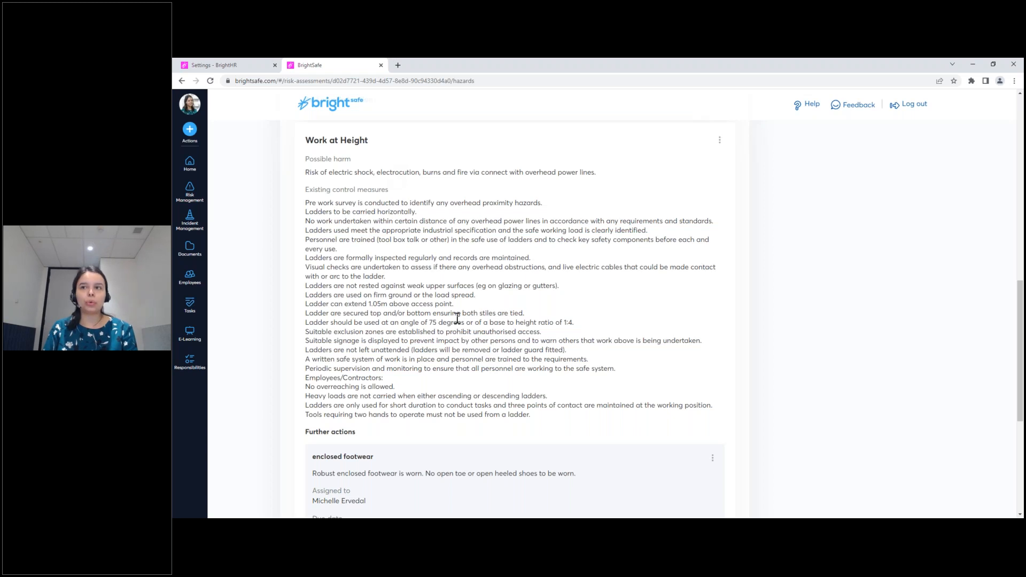
scroll(457, 318, down, 1)
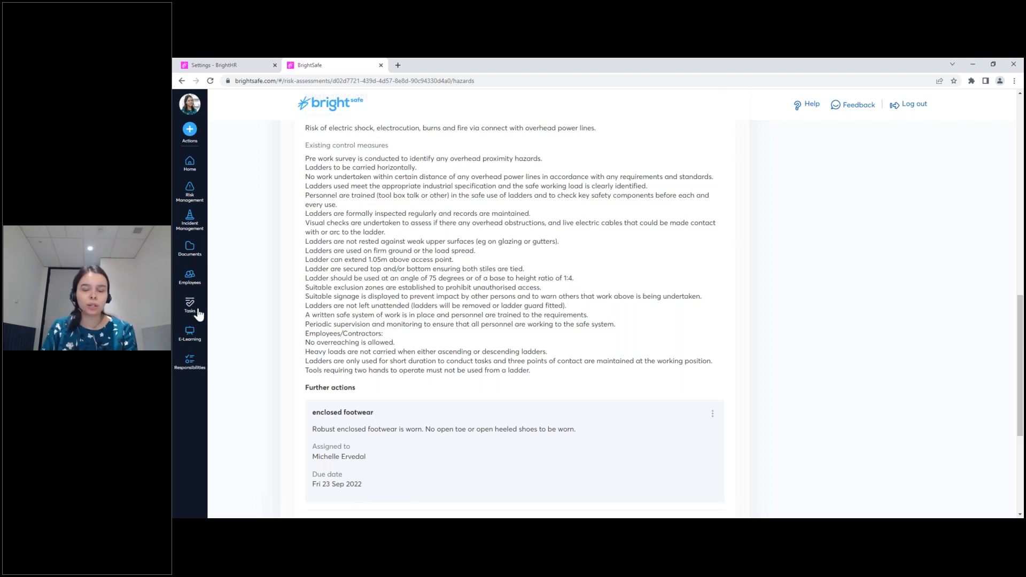
drag(312, 159, 474, 342)
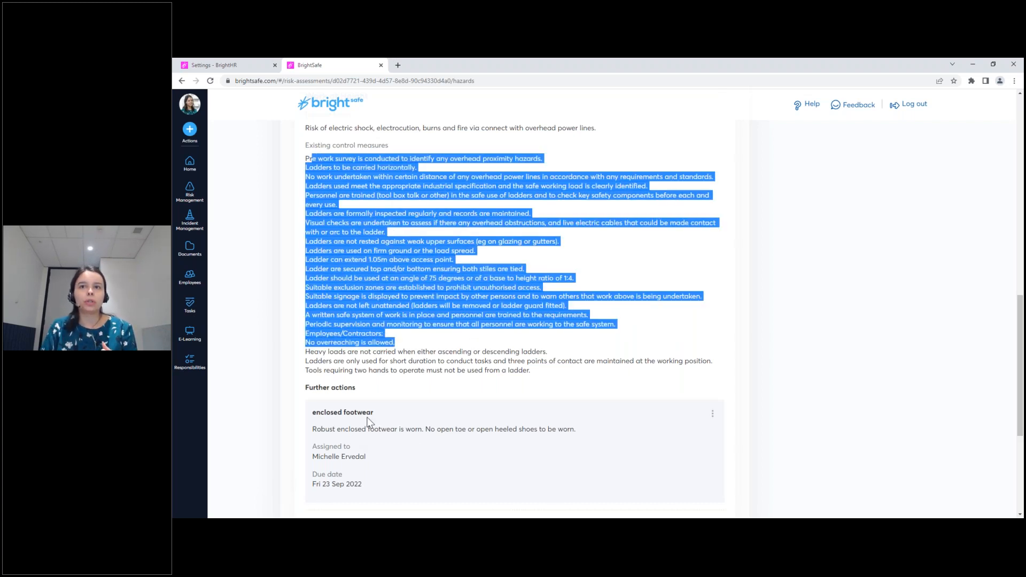
drag(377, 411, 307, 409)
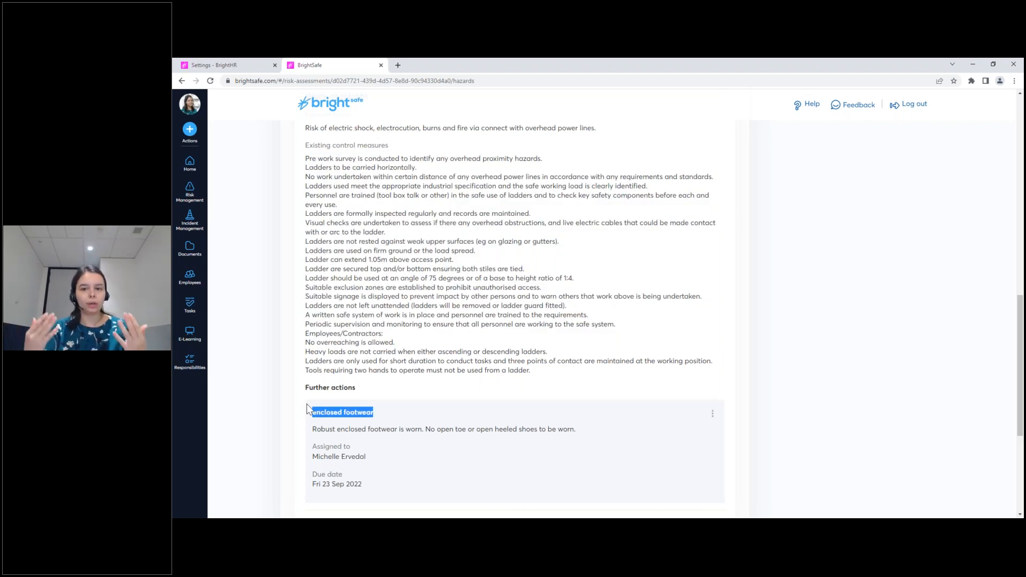
click(323, 411)
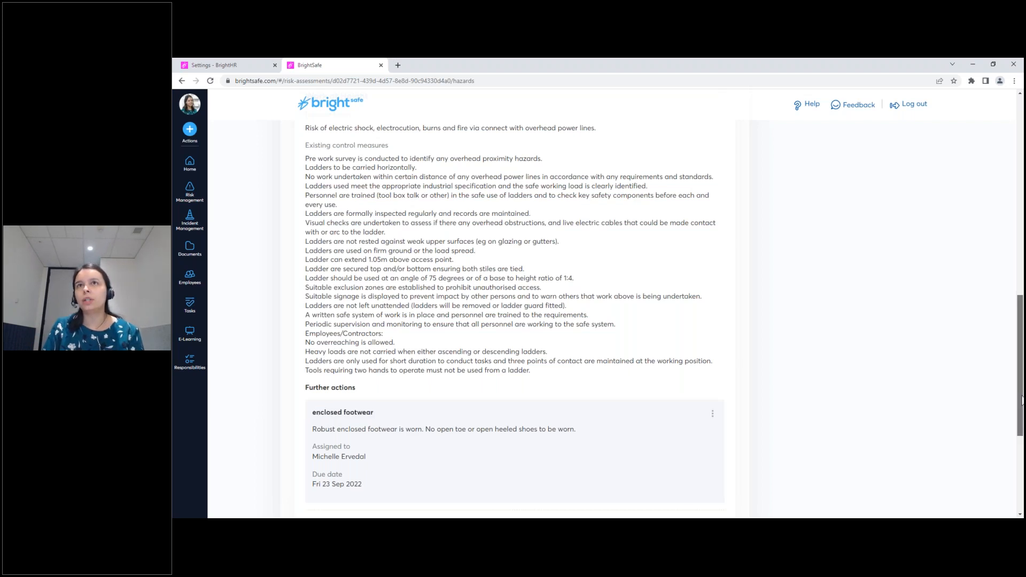
drag(1022, 400, 1022, 228)
drag(308, 243, 442, 349)
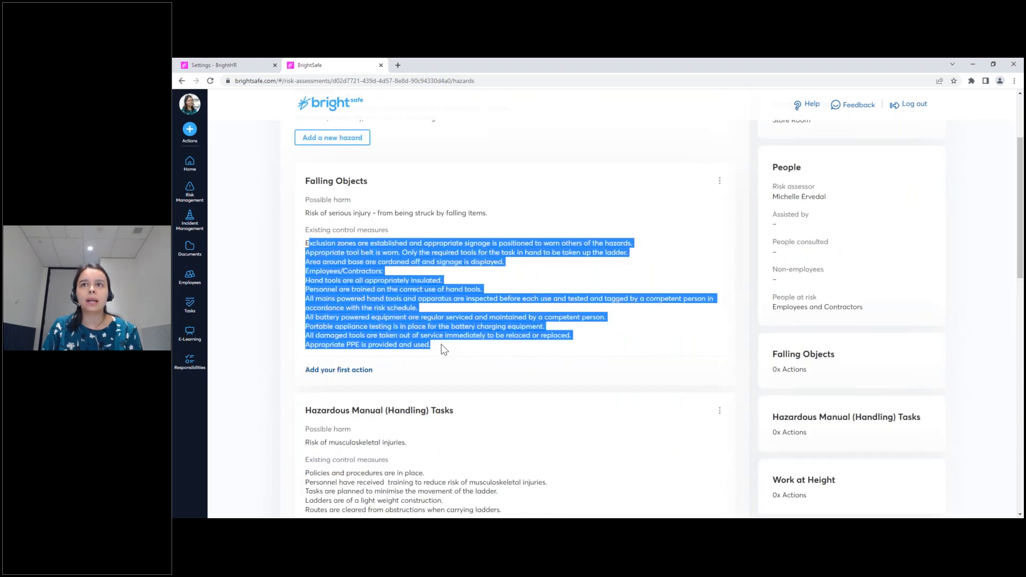
click(974, 219)
Rate the assessment's risk with likelihood Possible and consequence Moderate, and save to continue to the review stage.
drag(1021, 183, 996, 423)
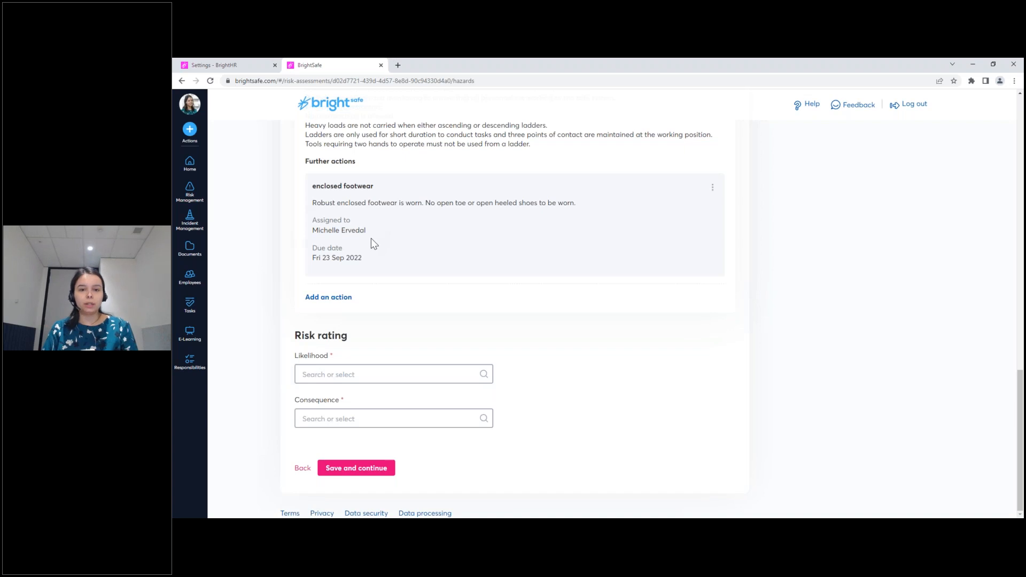
click(391, 376)
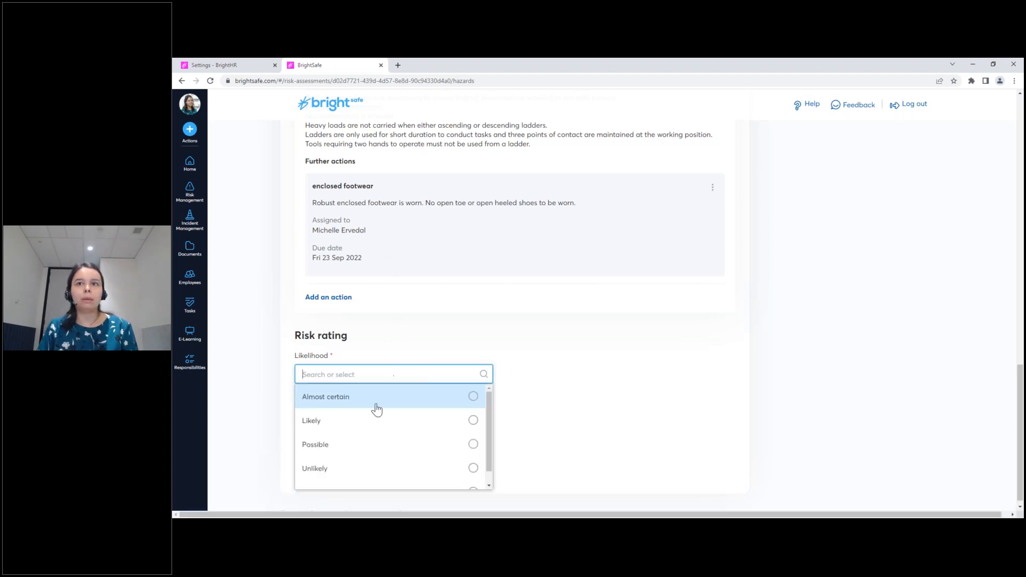
click(380, 446)
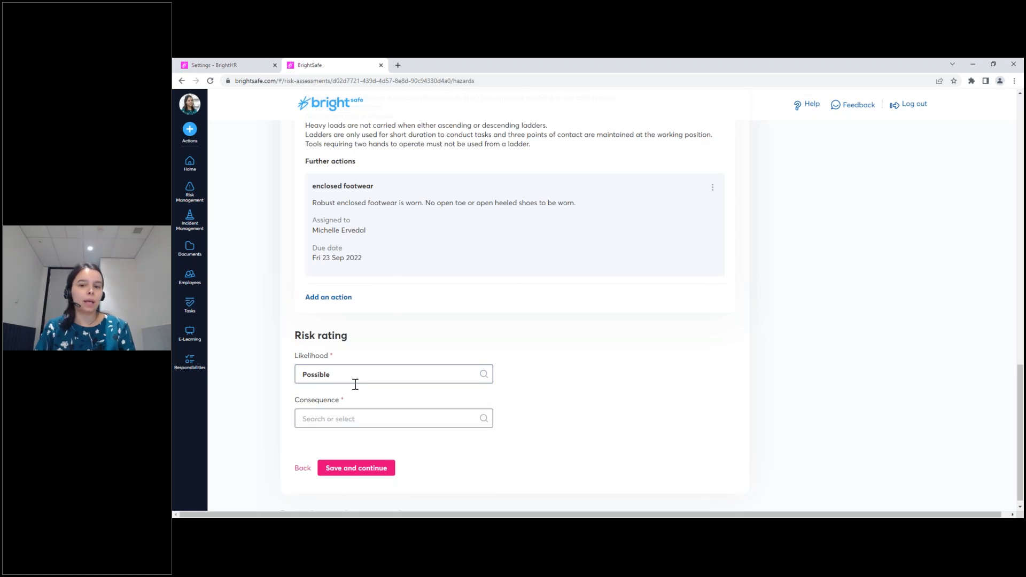
click(355, 420)
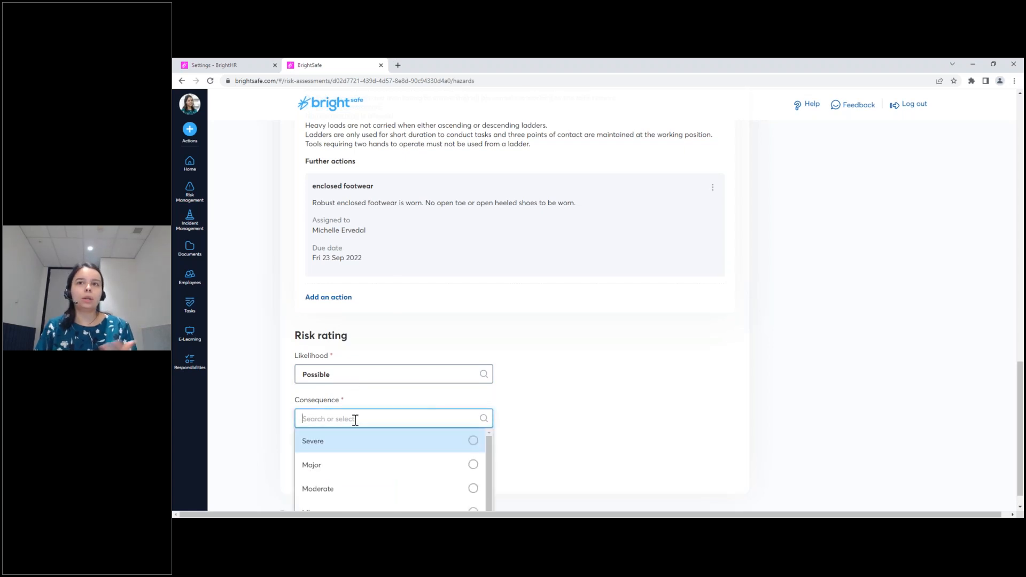
click(382, 487)
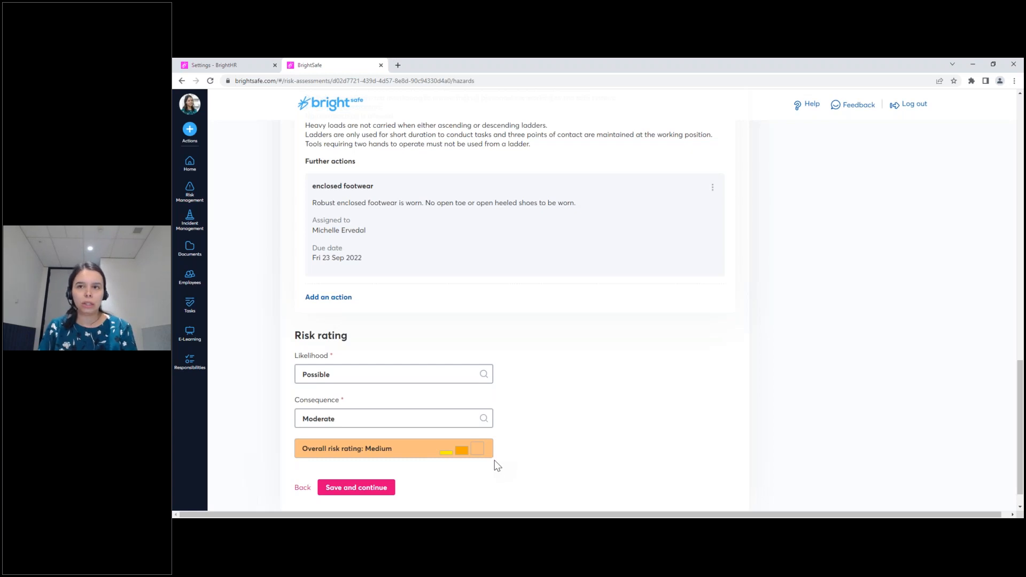
click(372, 494)
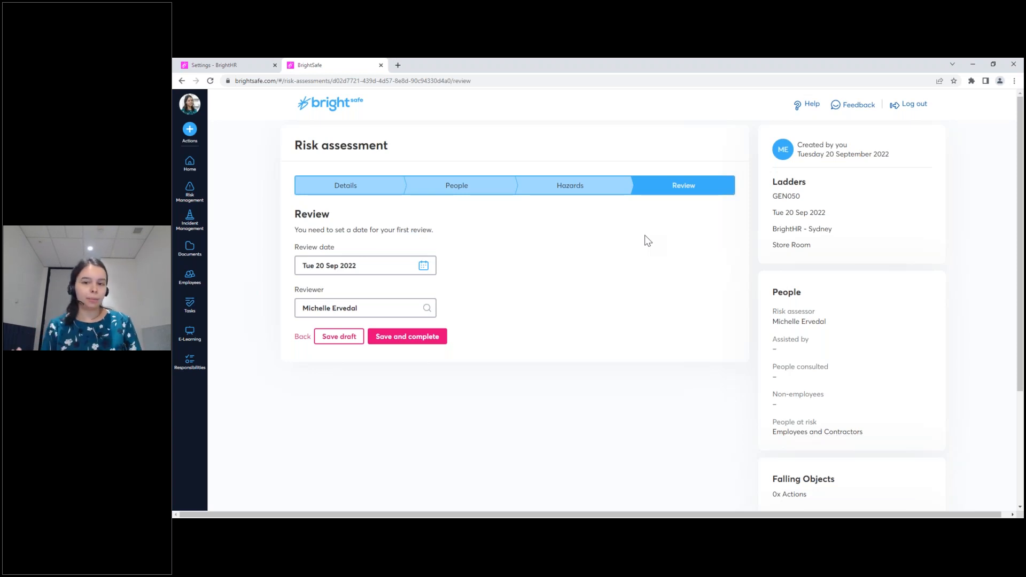
Set the first review date to Fri 07 Oct 2022, and save and complete the Ladders risk assessment.
click(424, 265)
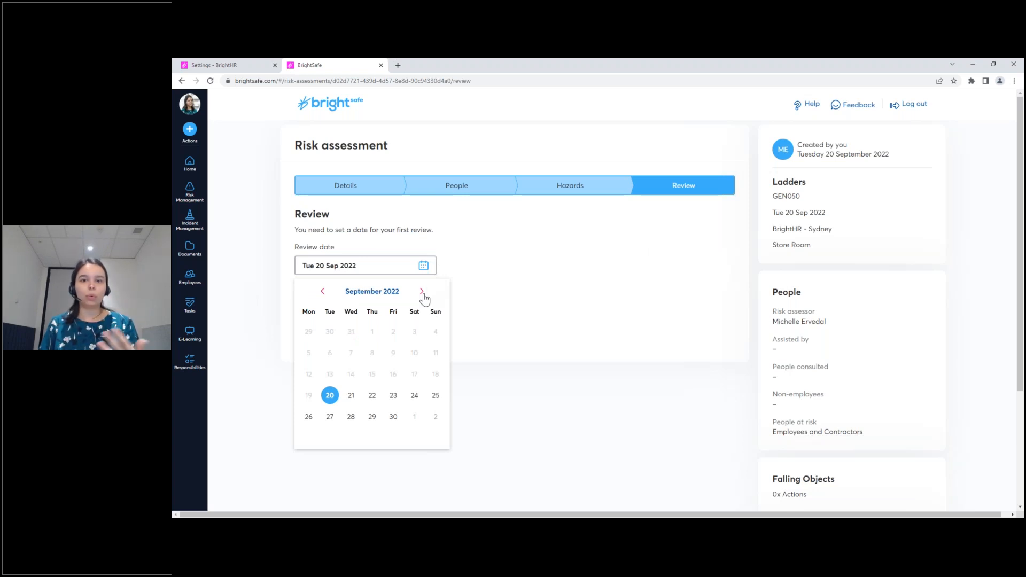
click(422, 291)
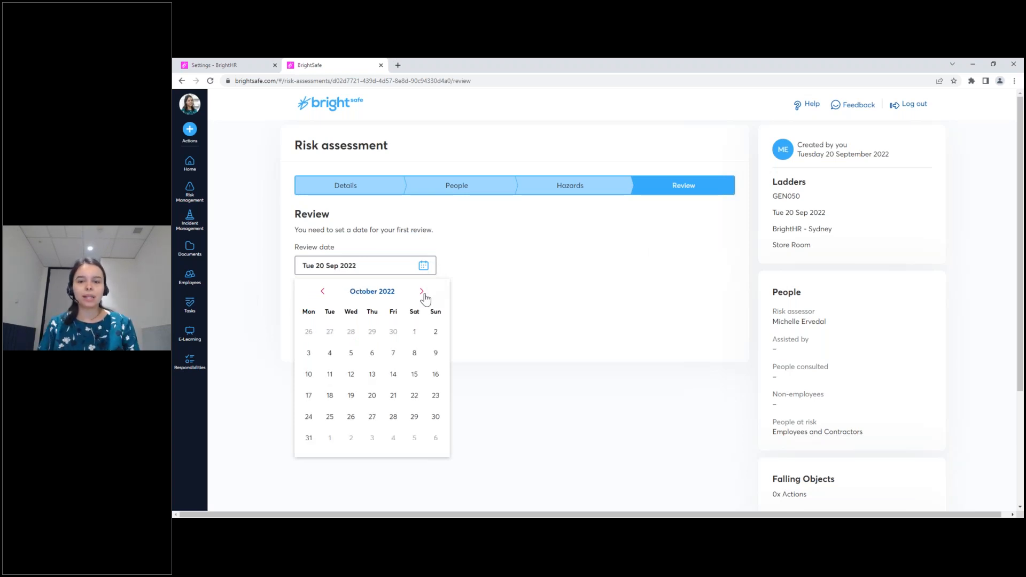
click(394, 354)
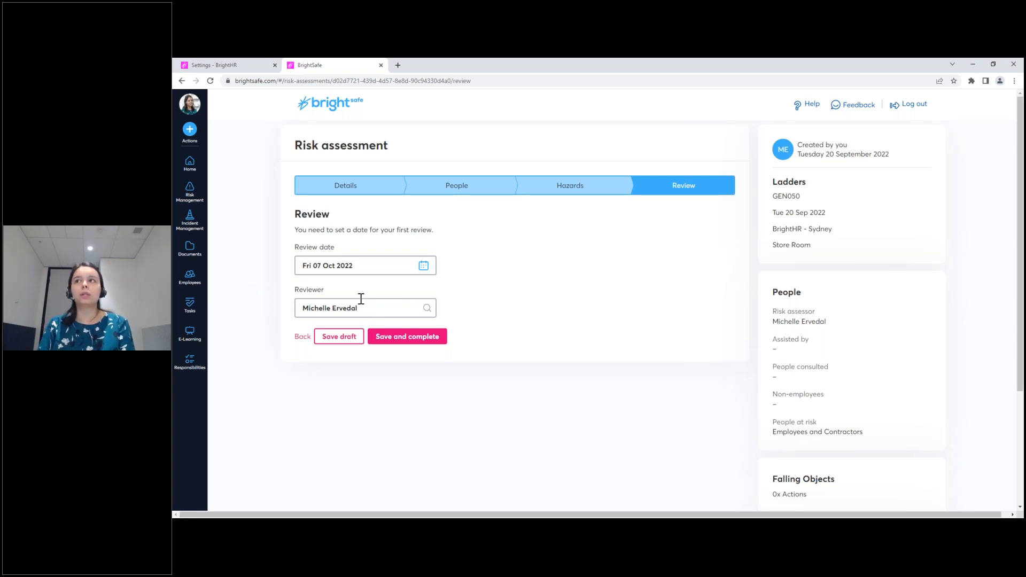
click(387, 342)
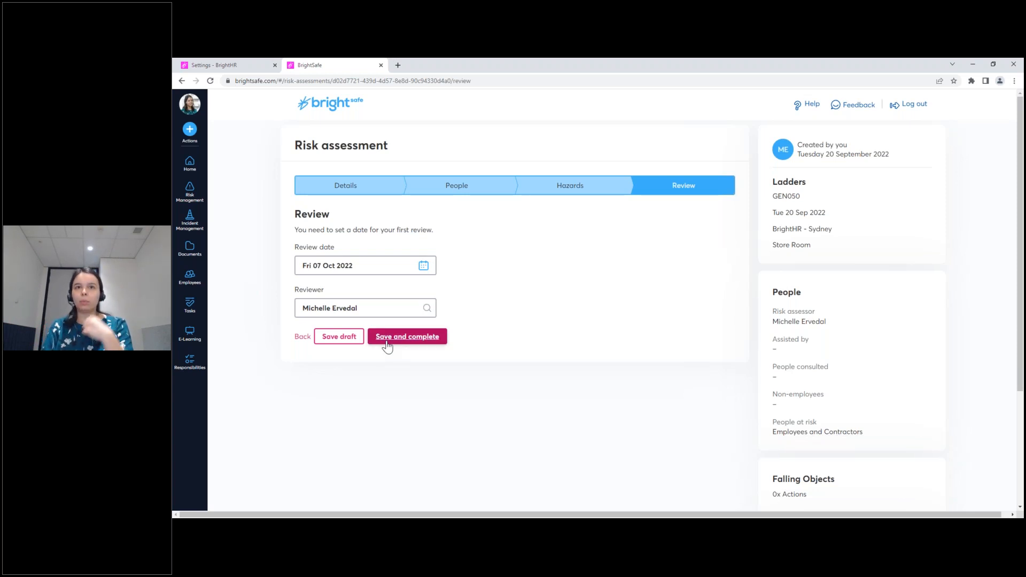
click(387, 344)
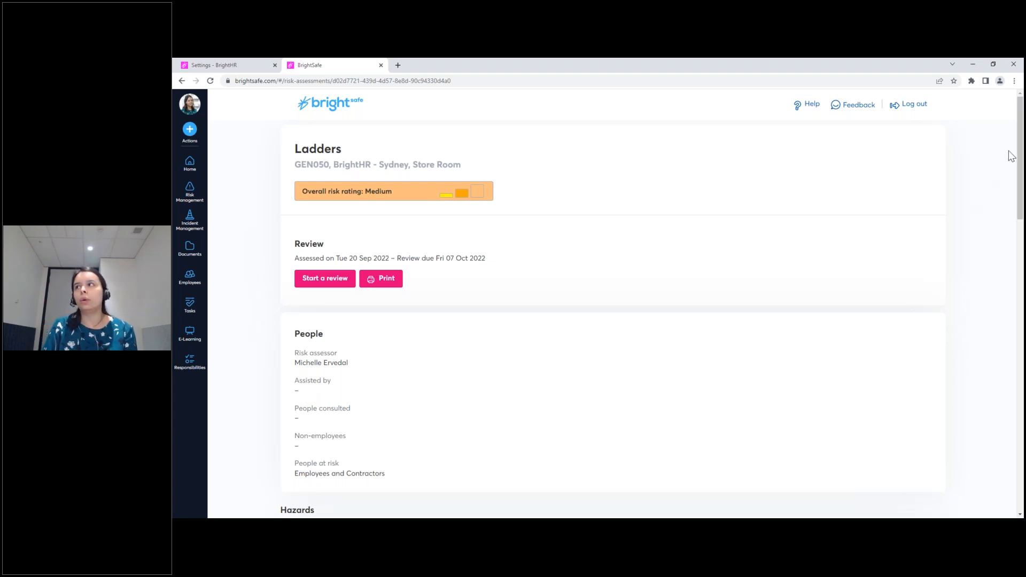
Look through the completed Ladders assessment, and check the enclosed footwear entry's category in the list of assigned tasks.
drag(1016, 151, 992, 396)
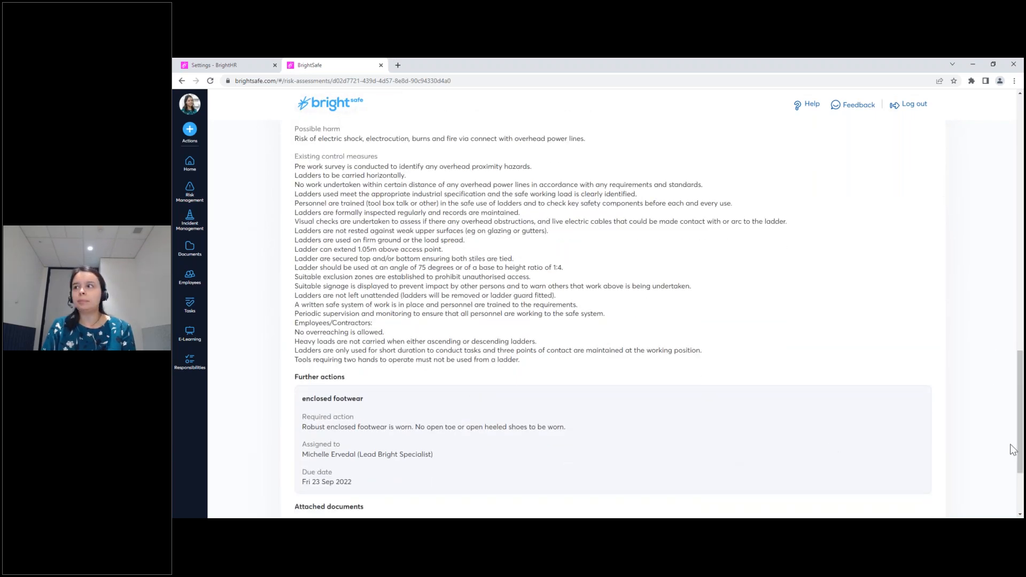
drag(1018, 441, 1015, 187)
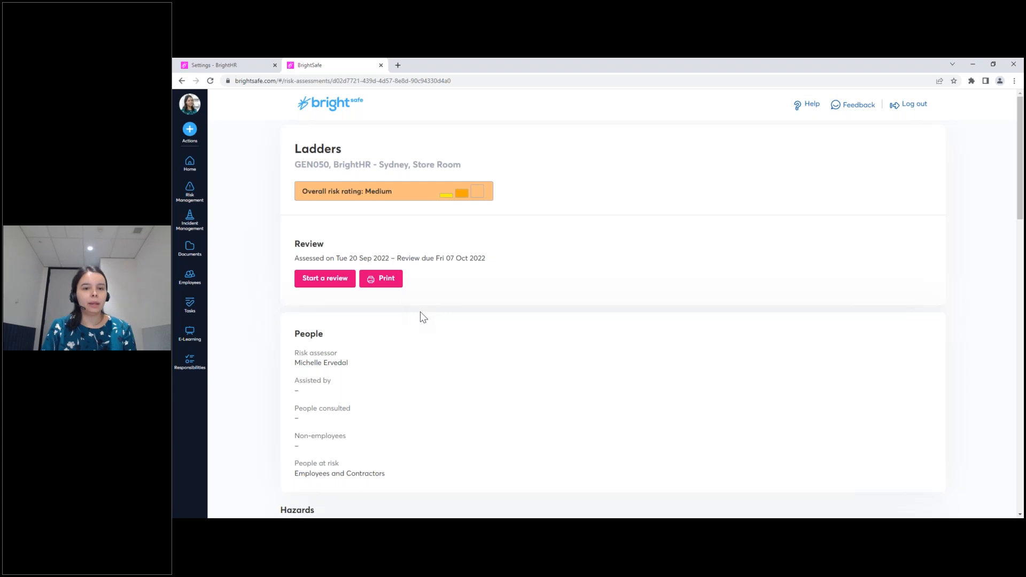
click(195, 310)
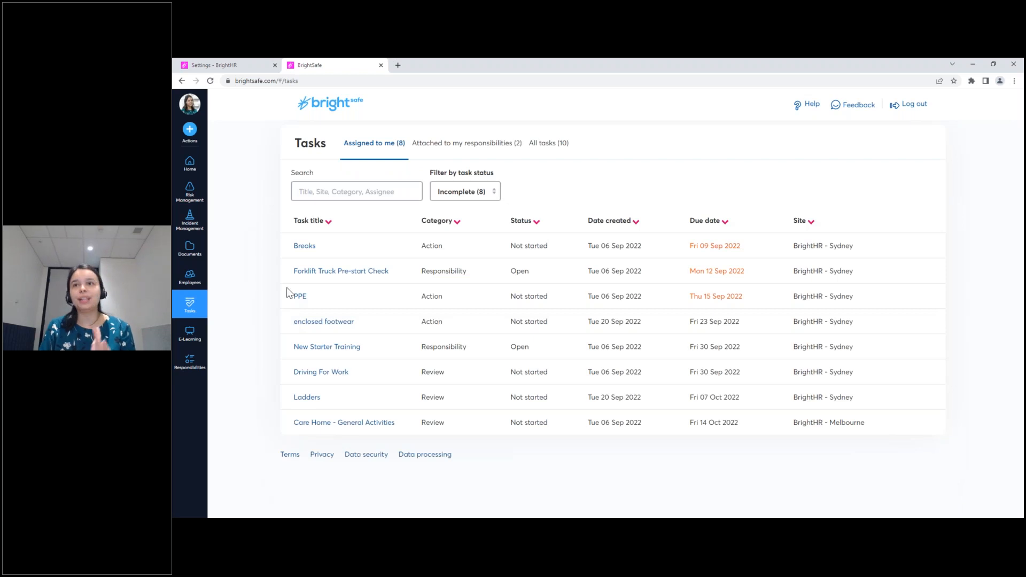
drag(450, 321, 421, 321)
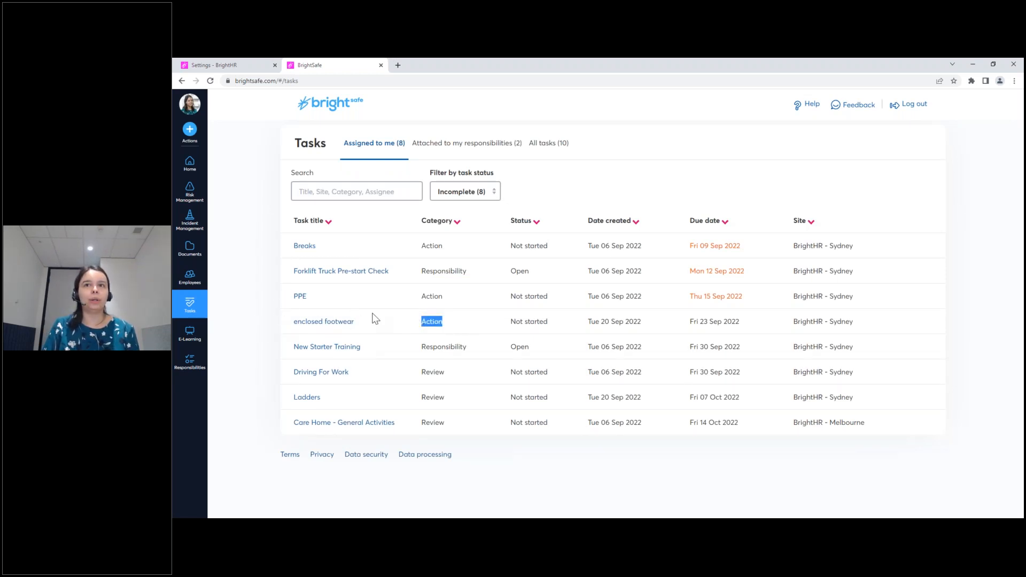
Check the due date and category of the enclosed footwear task in the assigned tasks list.
drag(689, 322, 747, 328)
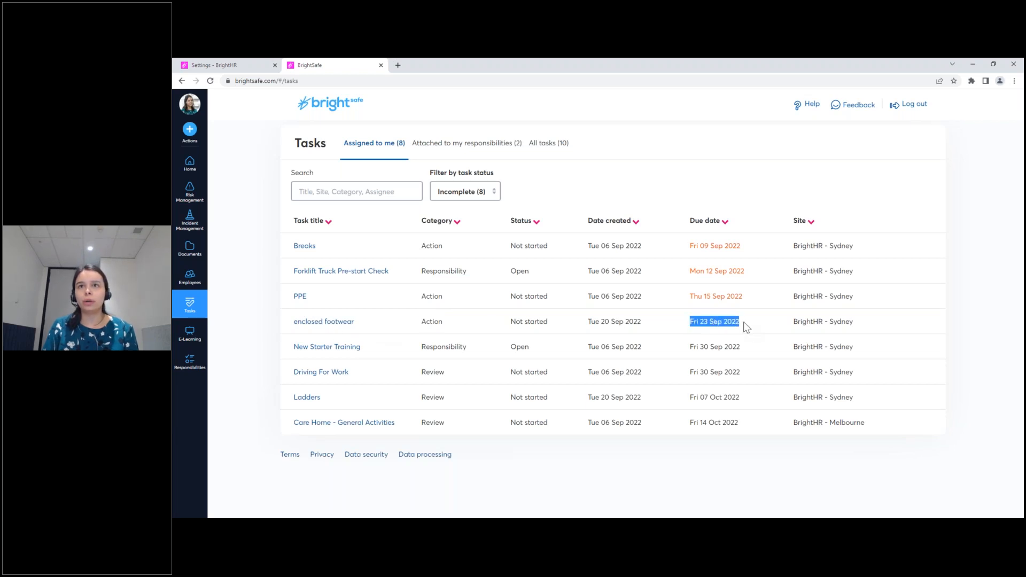
click(747, 327)
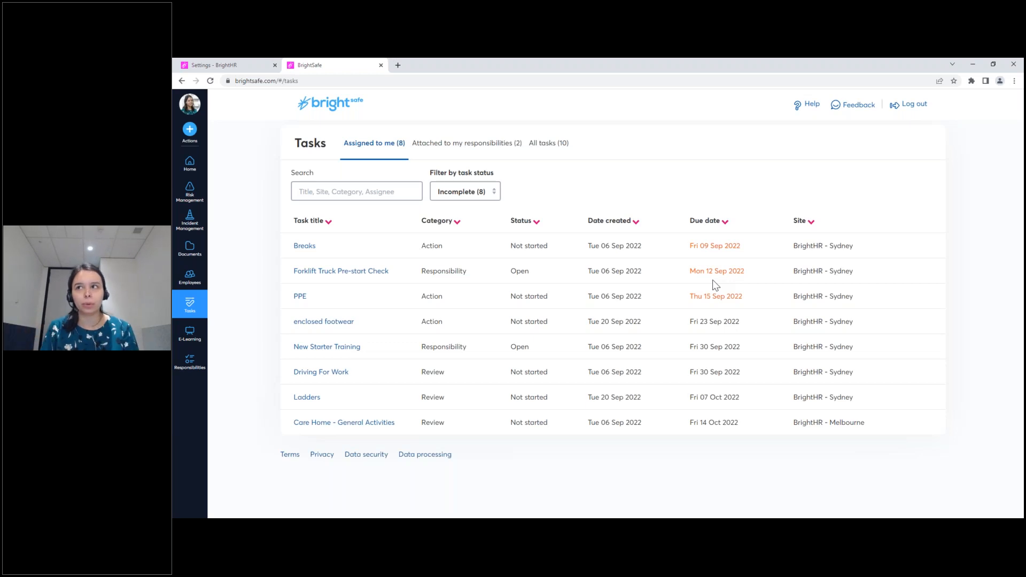
drag(448, 325, 421, 323)
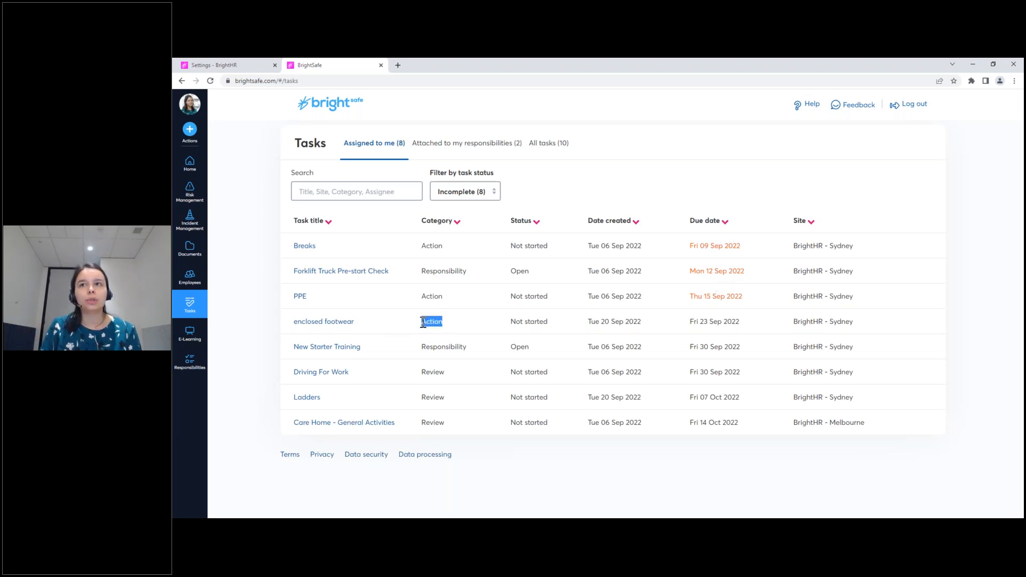
Open the enclosed footwear task and review its attachments and comments areas, title and required action.
click(321, 323)
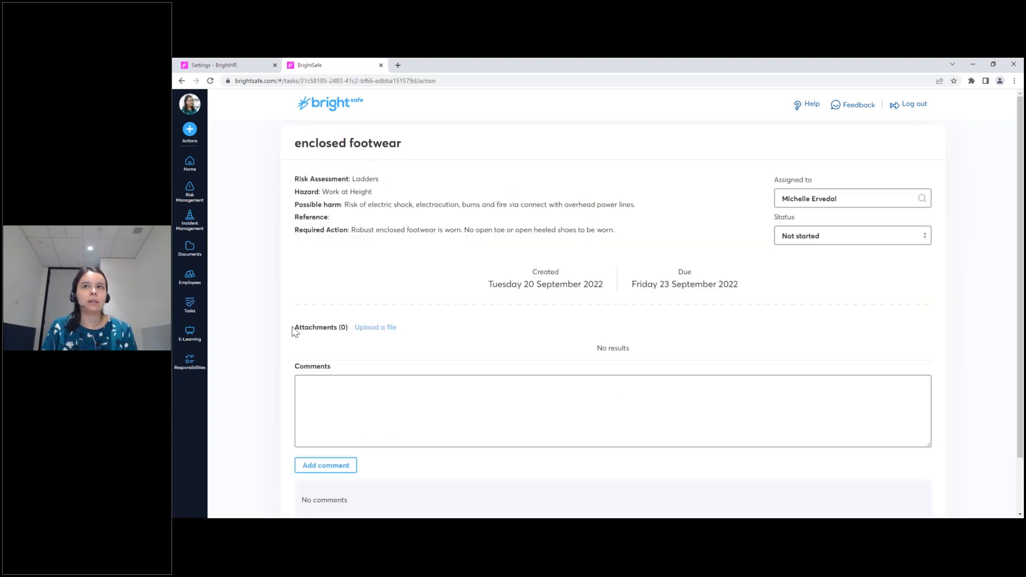
drag(294, 332, 340, 328)
drag(295, 367, 342, 372)
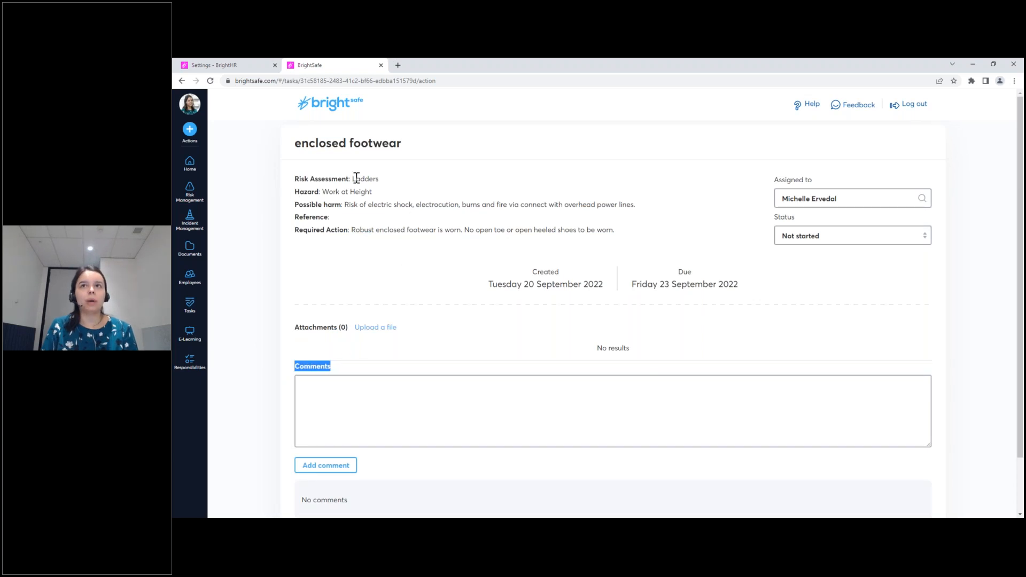
drag(296, 143, 435, 143)
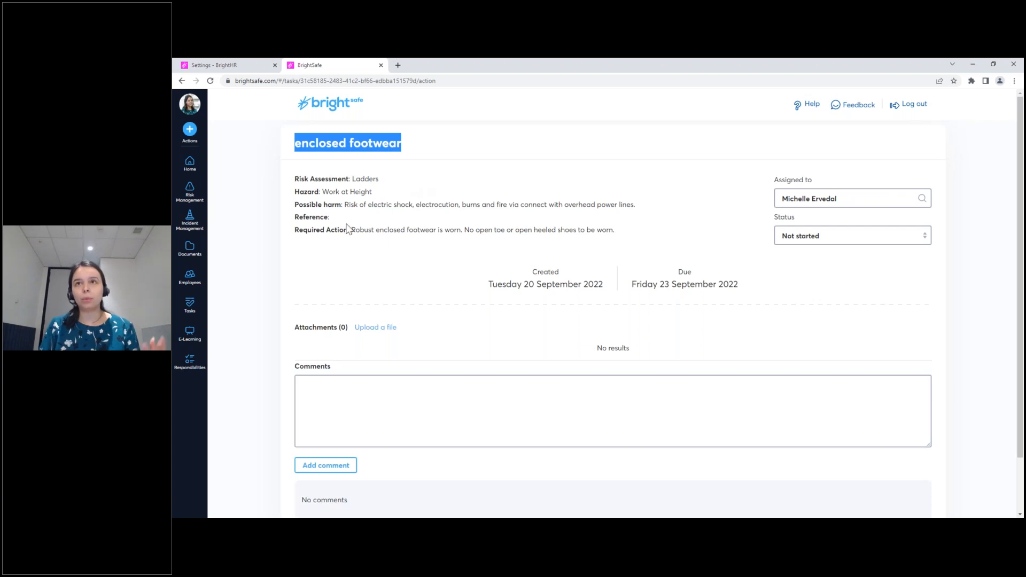
drag(294, 230, 634, 239)
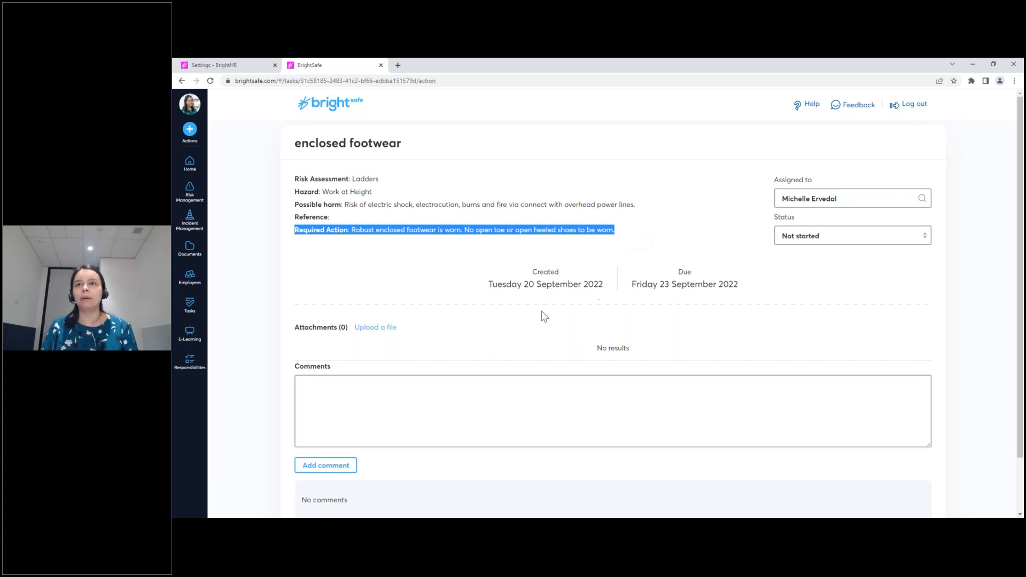
click(328, 309)
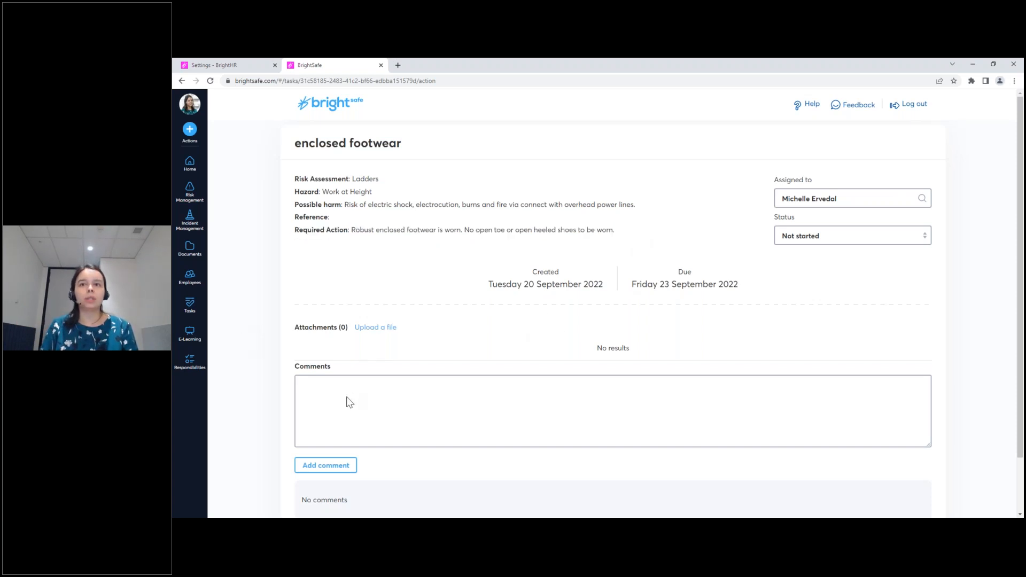
Add the comment "Held a team meeting and implemented a policy" to the enclosed footwear task.
scroll(349, 402, down, 1)
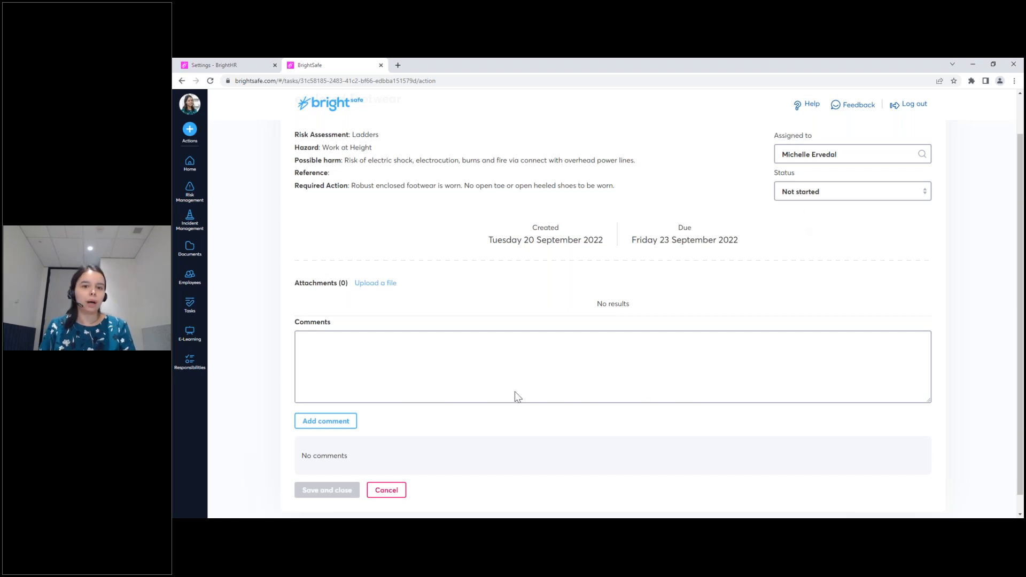
click(448, 377)
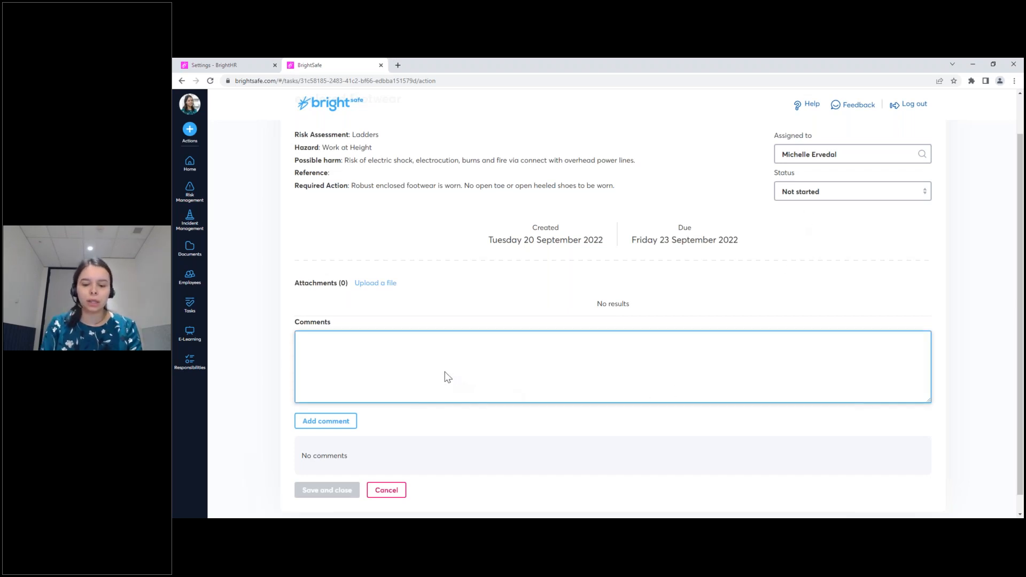
text(Held a team meeting and ip)
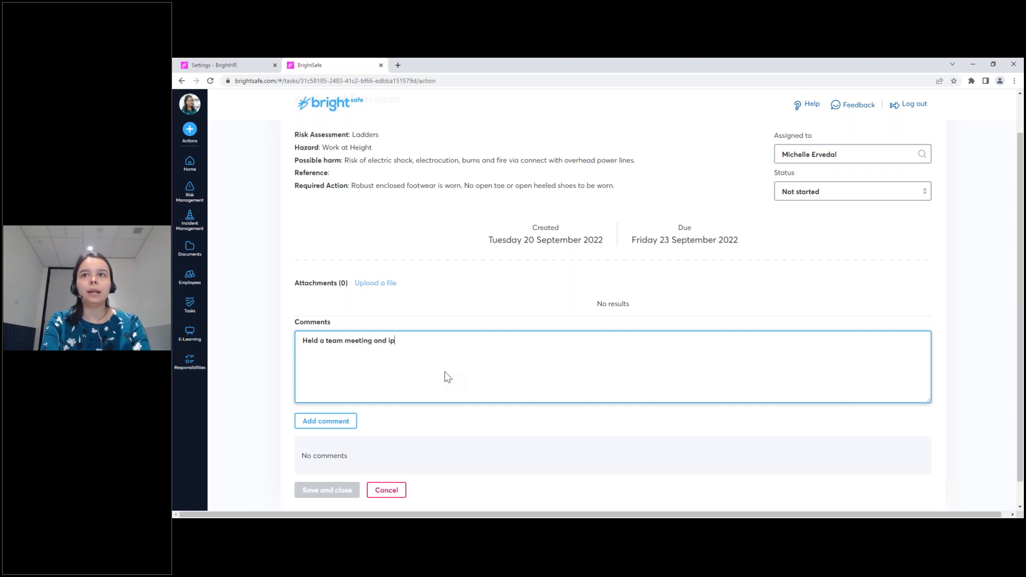
key(BackSpace)
text(mplemented a policy)
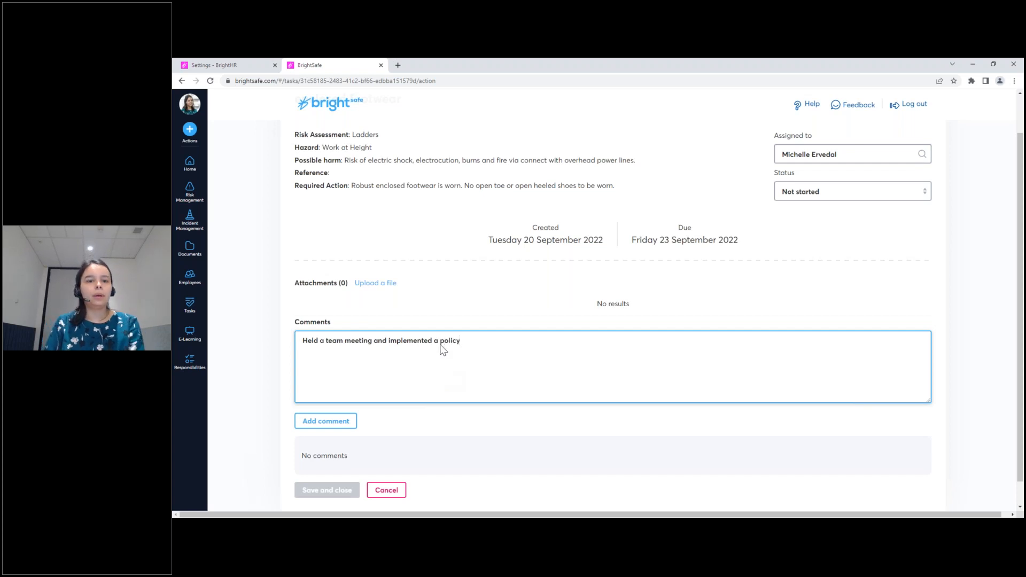
click(339, 427)
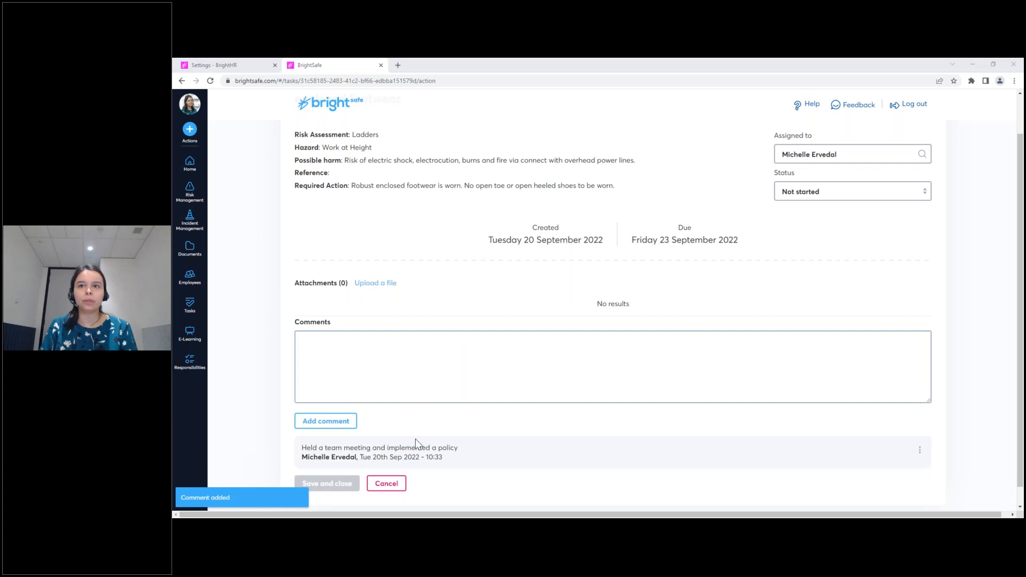
Set the enclosed footwear task's status to Completed, and save and close it.
click(803, 188)
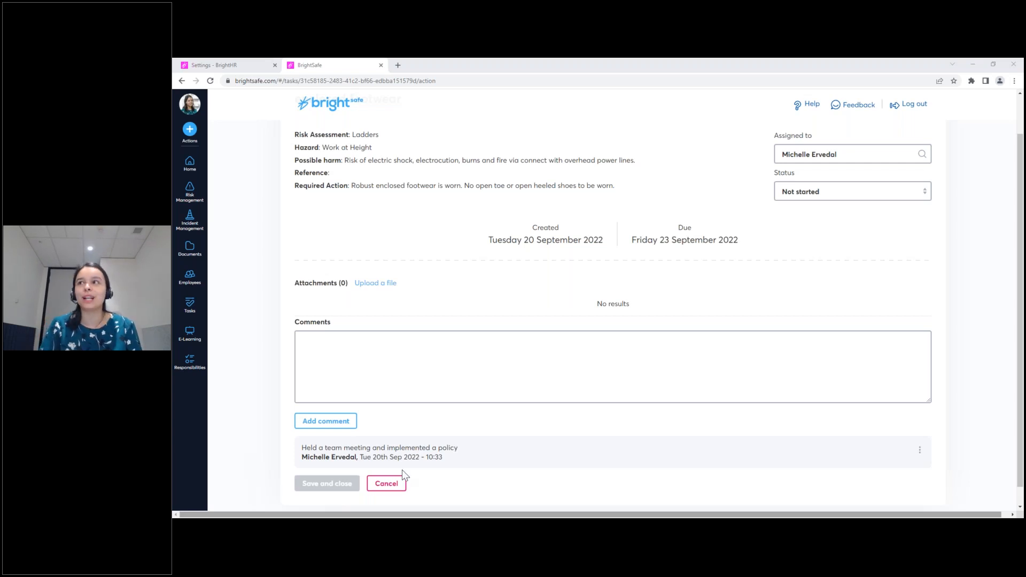
click(795, 196)
click(800, 235)
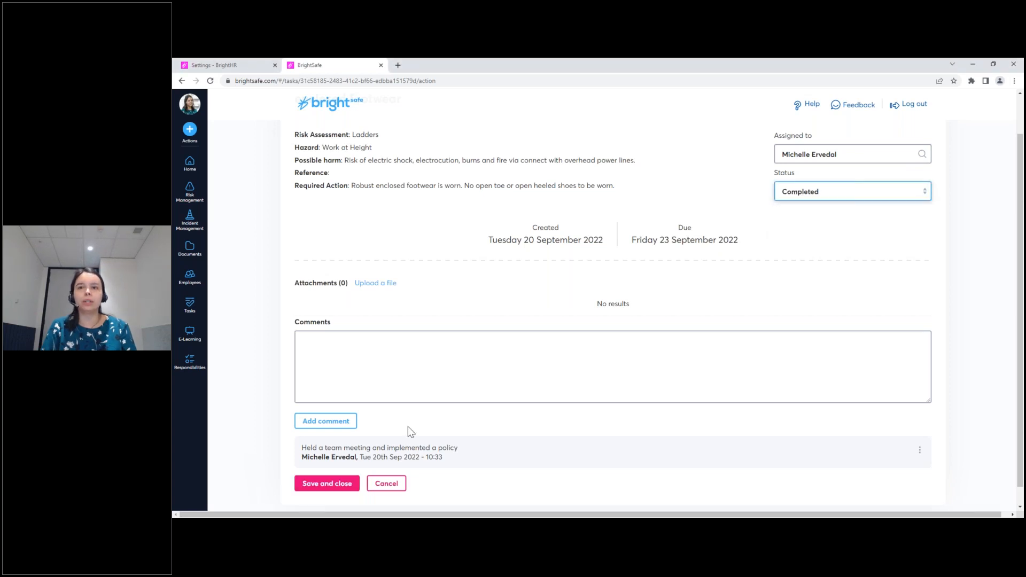
click(328, 495)
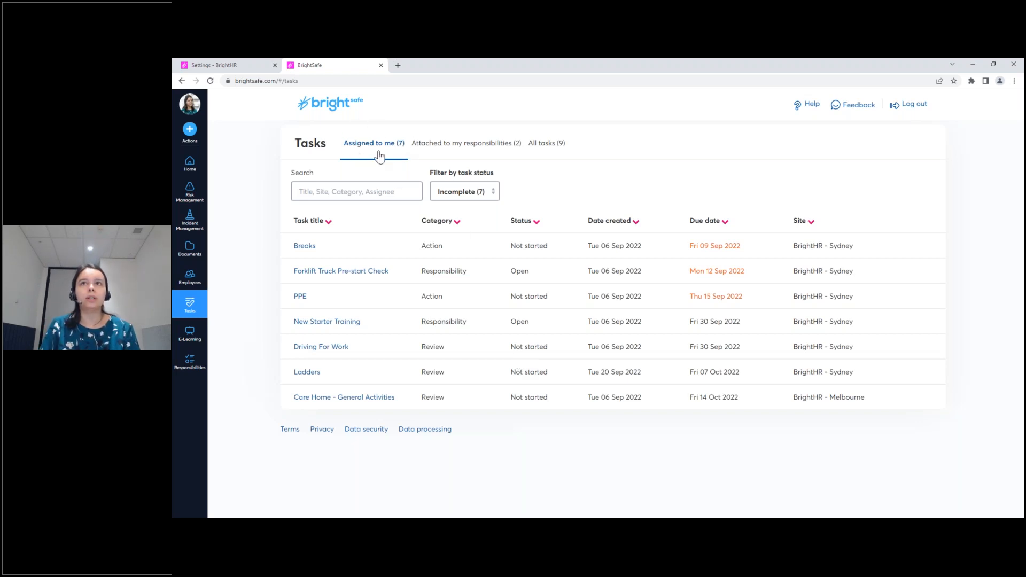
Look over the list of all tasks, and open the Incidents section of Incident Management.
click(551, 144)
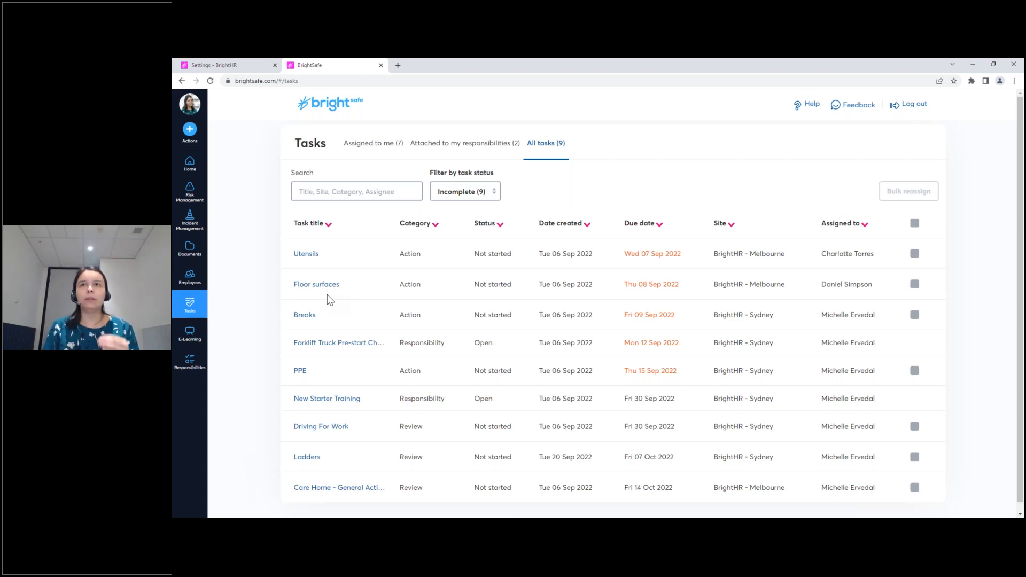
click(364, 156)
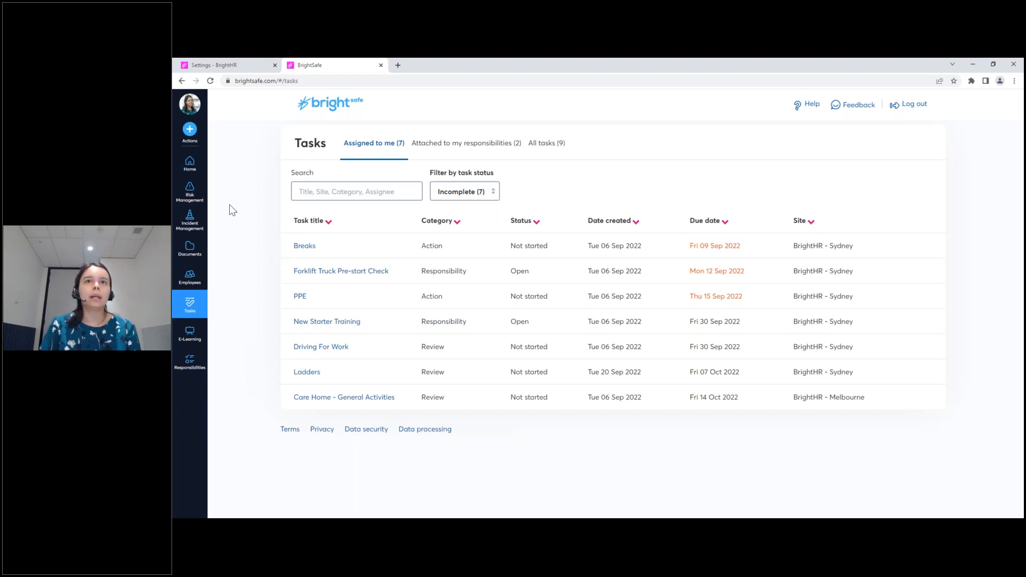
click(199, 230)
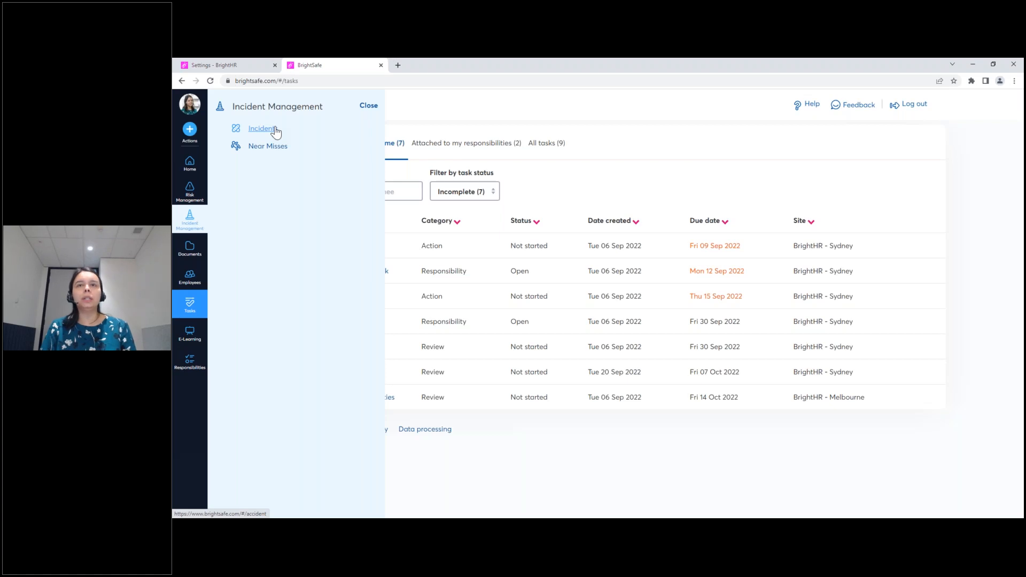
click(276, 131)
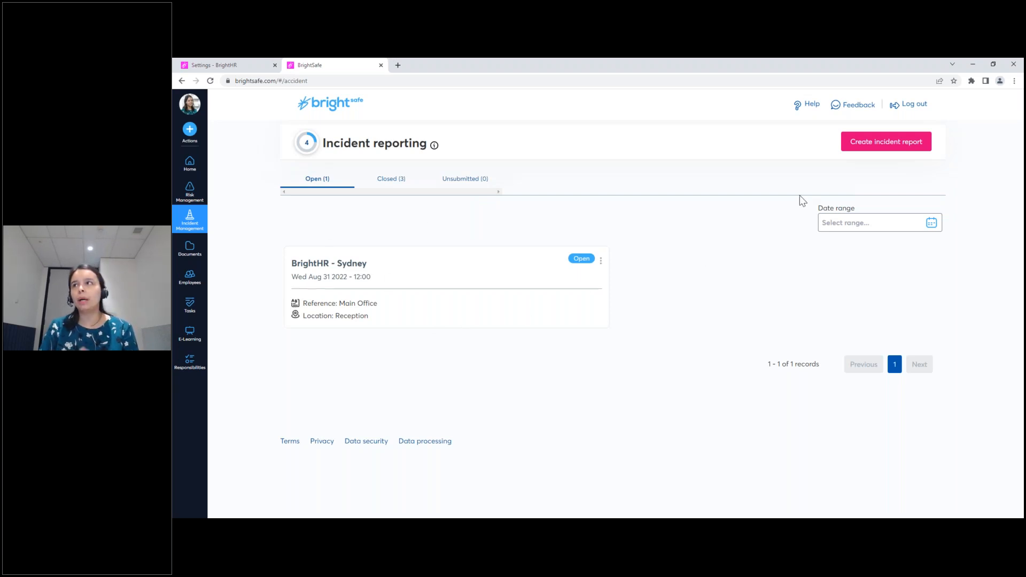
Create an incident report with reference Store Room and state NSW, and save to continue to the injured person stage.
click(876, 150)
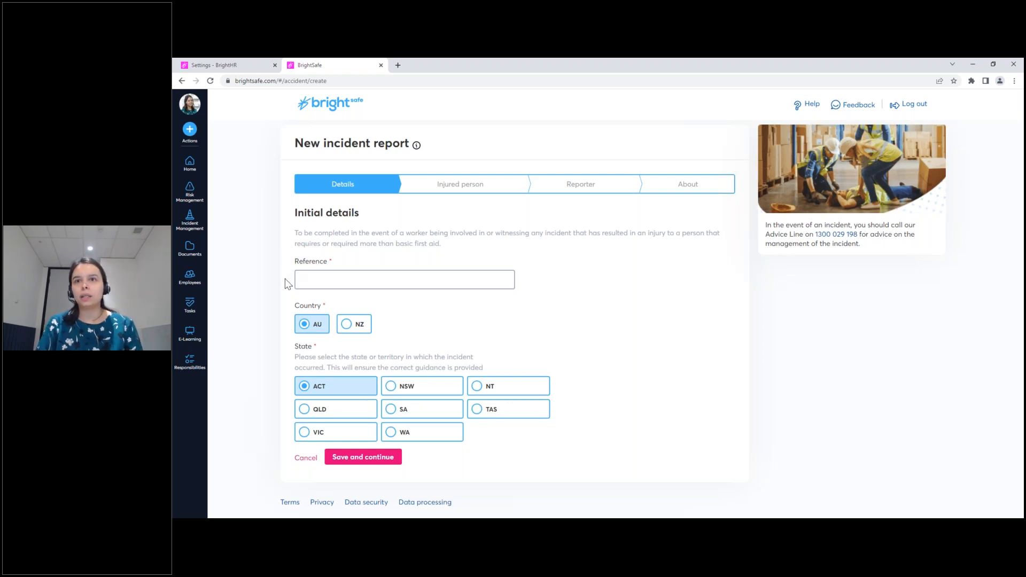
drag(292, 262, 347, 261)
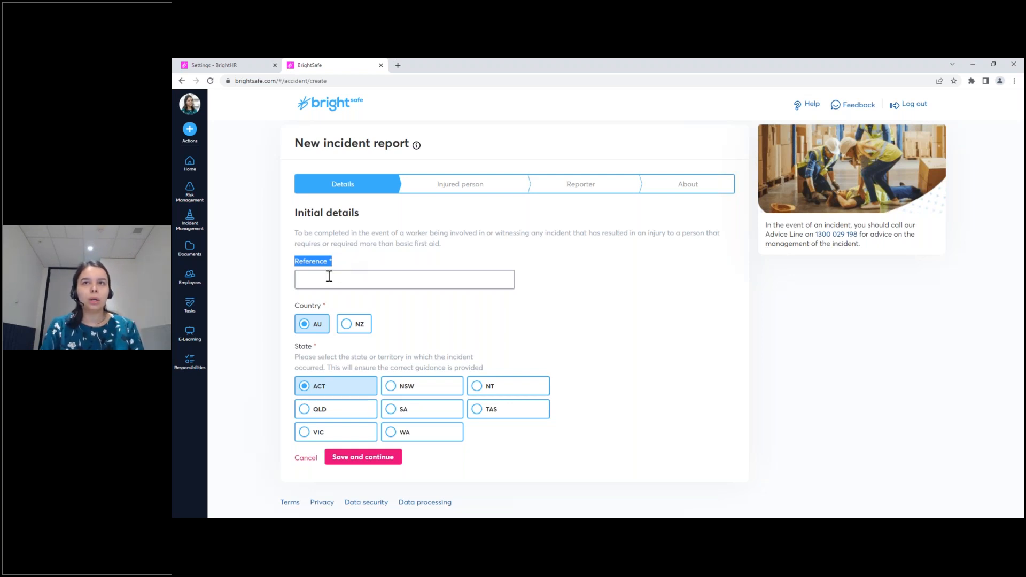
click(329, 278)
text(Store Room)
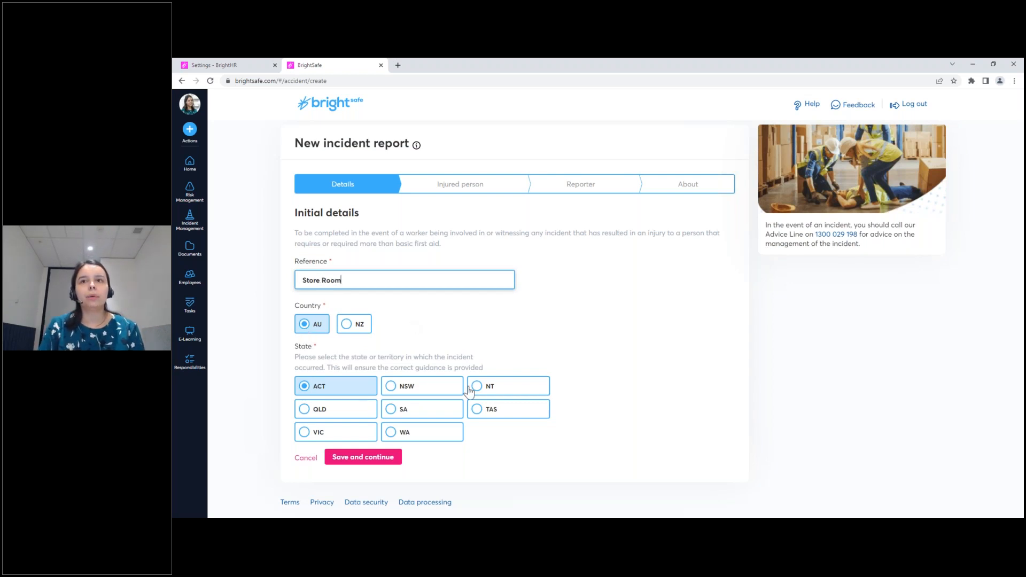
click(399, 389)
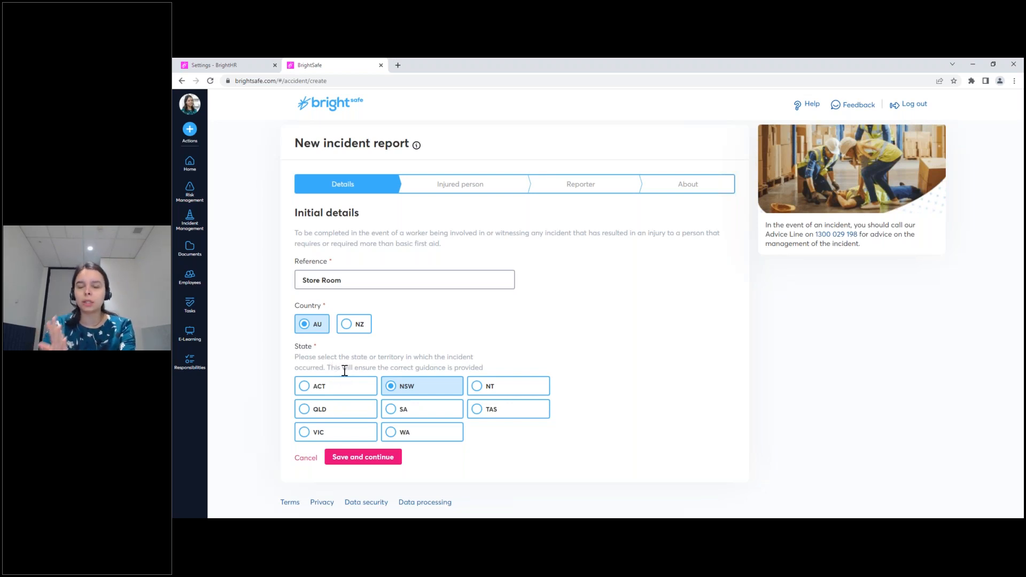
click(338, 461)
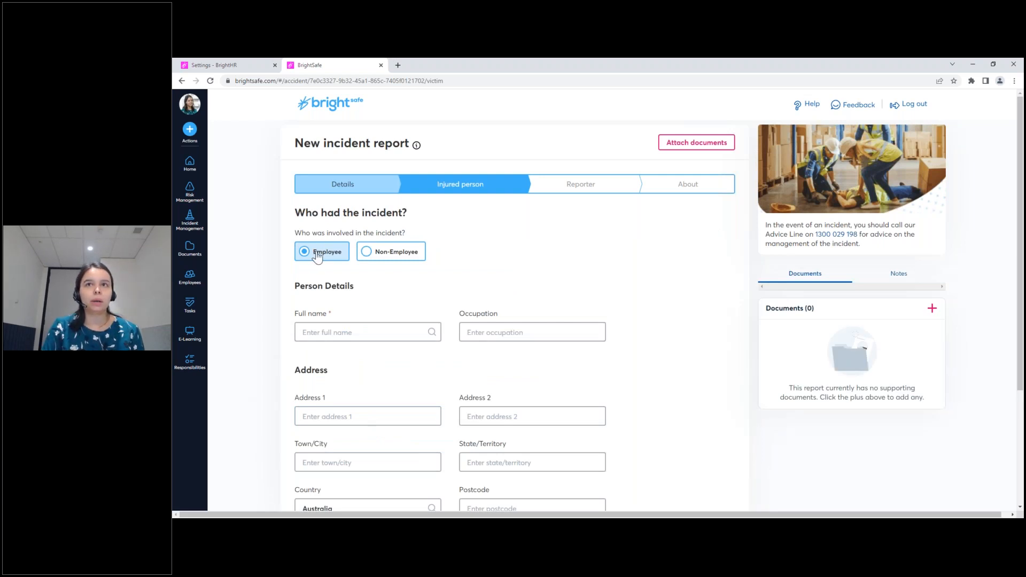
Compare the Employee and Non-Employee options, keep Employee for the injured person, and choose the employee's full name.
click(379, 261)
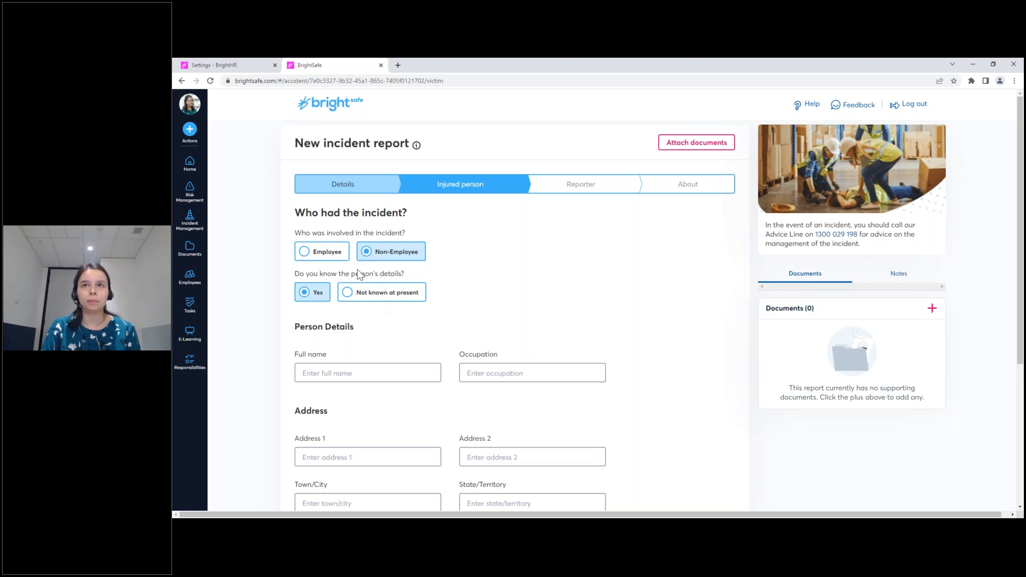
click(338, 262)
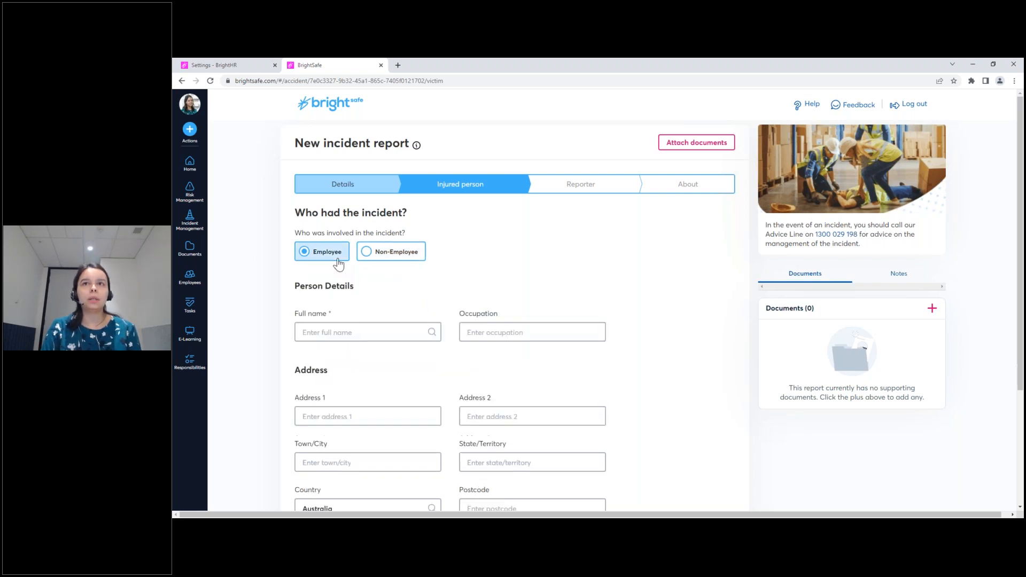
click(332, 329)
drag(438, 360, 436, 385)
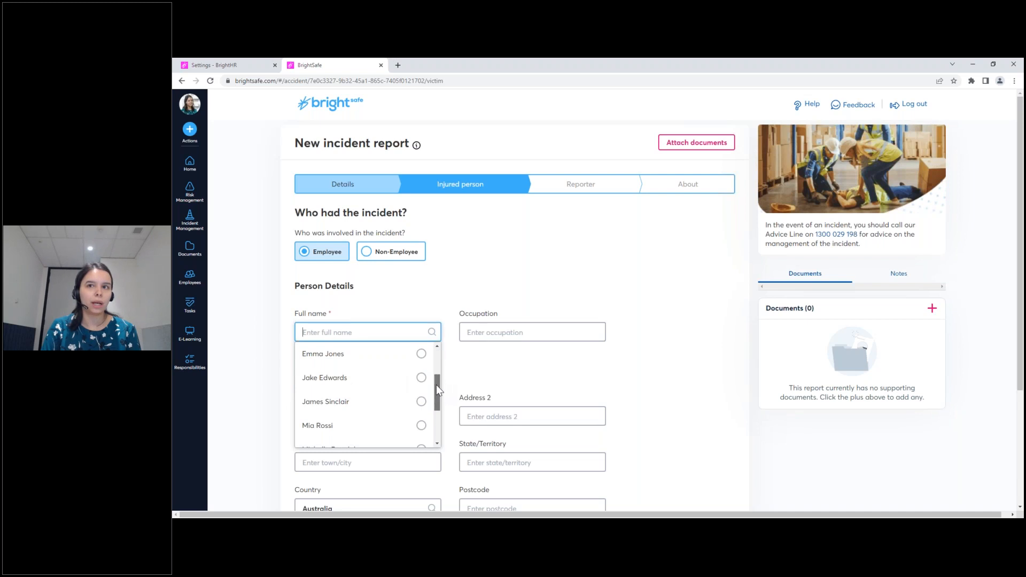
click(422, 379)
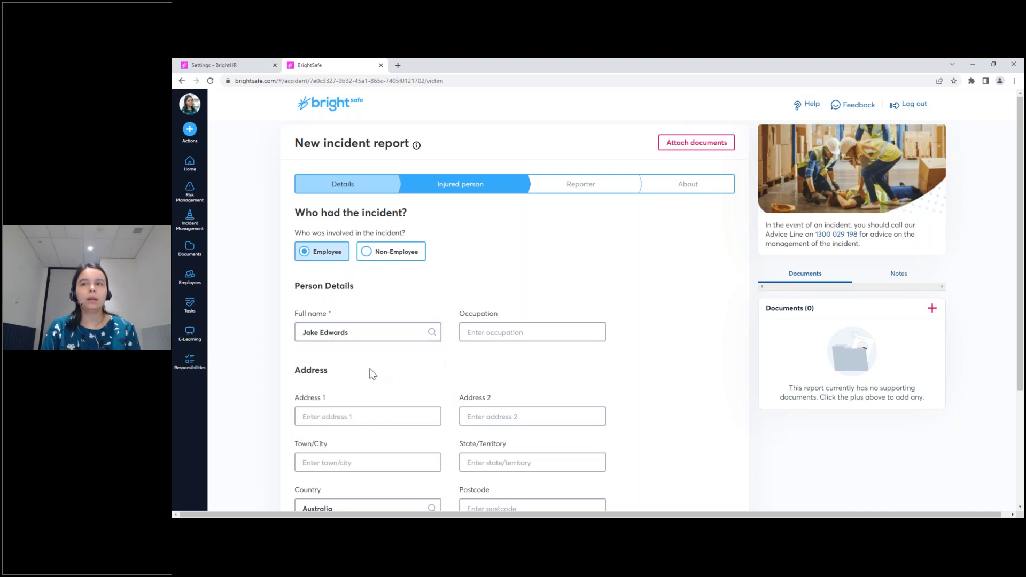
Review the injured person's name, address and contact fields, and save to continue to the reporter stage.
drag(297, 314, 342, 319)
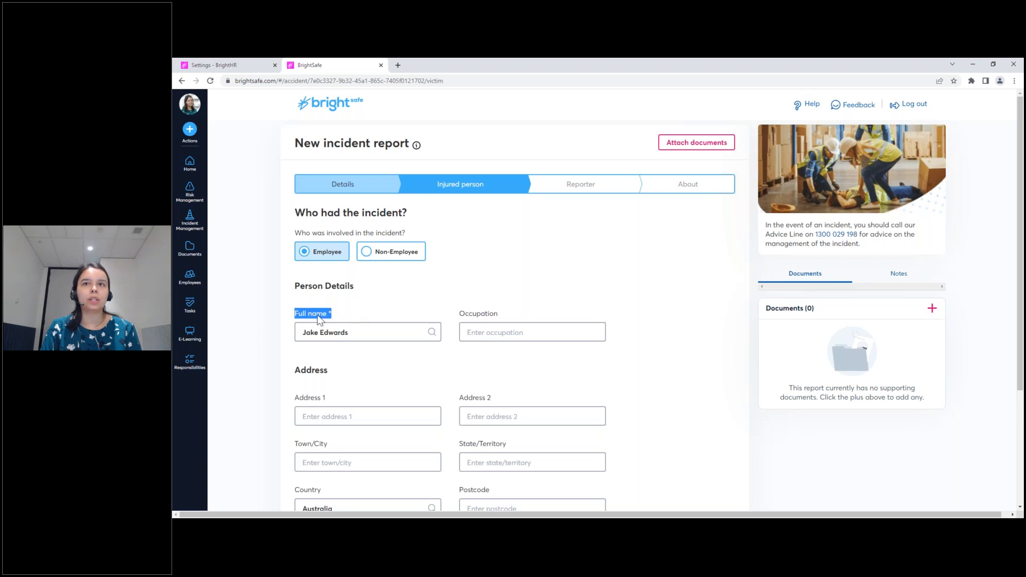
click(274, 364)
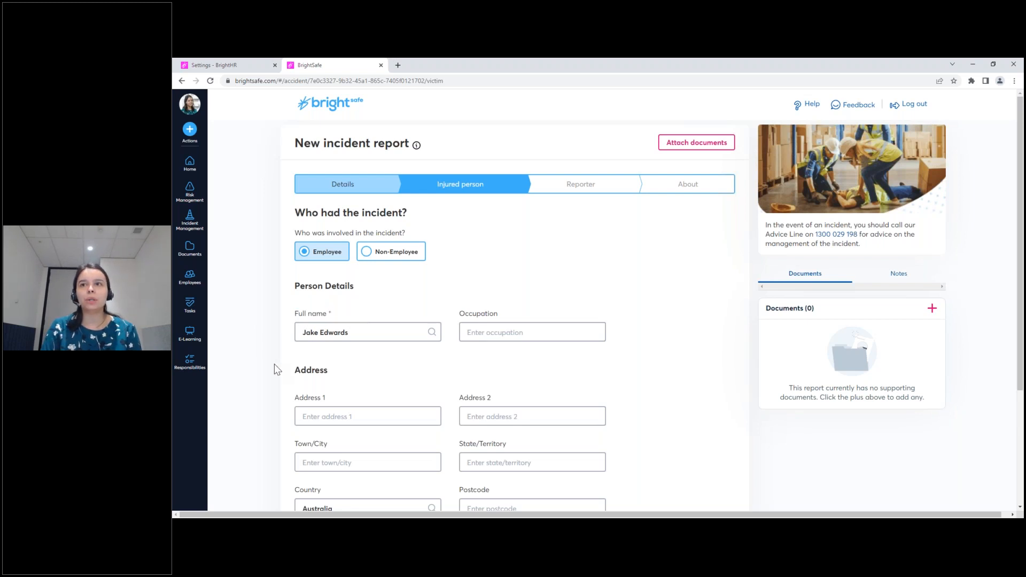
scroll(275, 364, down, 2)
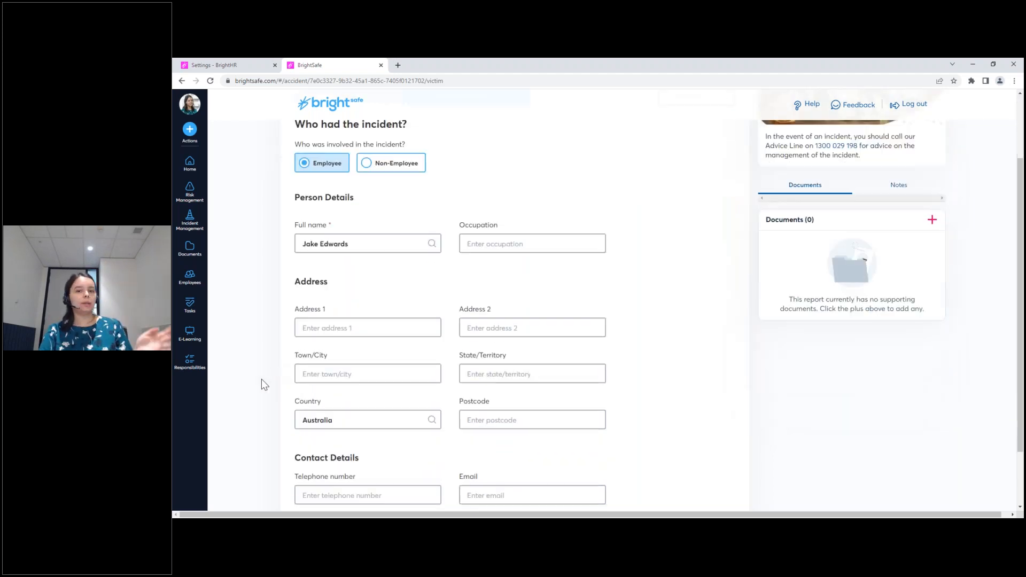
scroll(262, 381, down, 1)
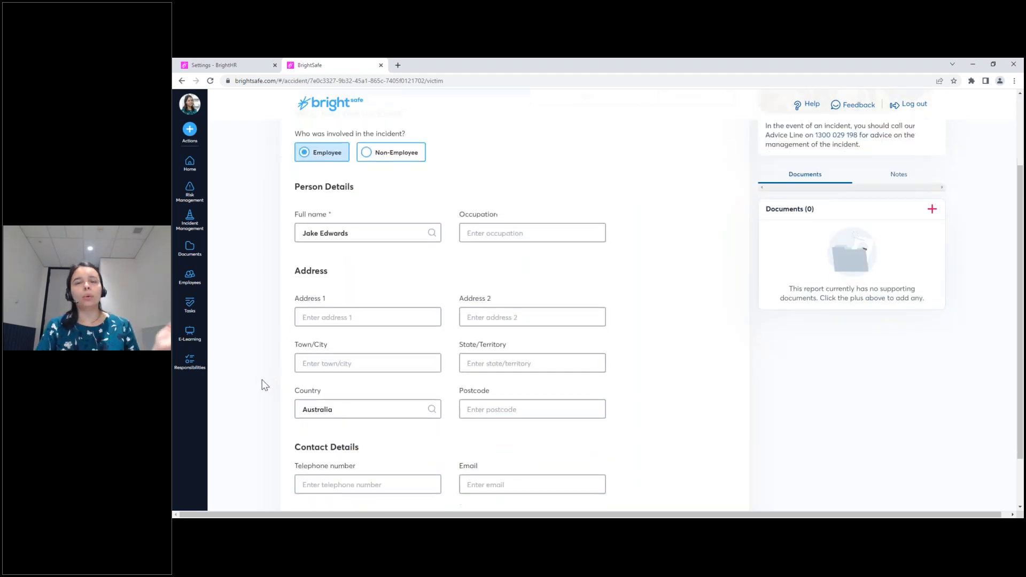
scroll(256, 383, down, 1)
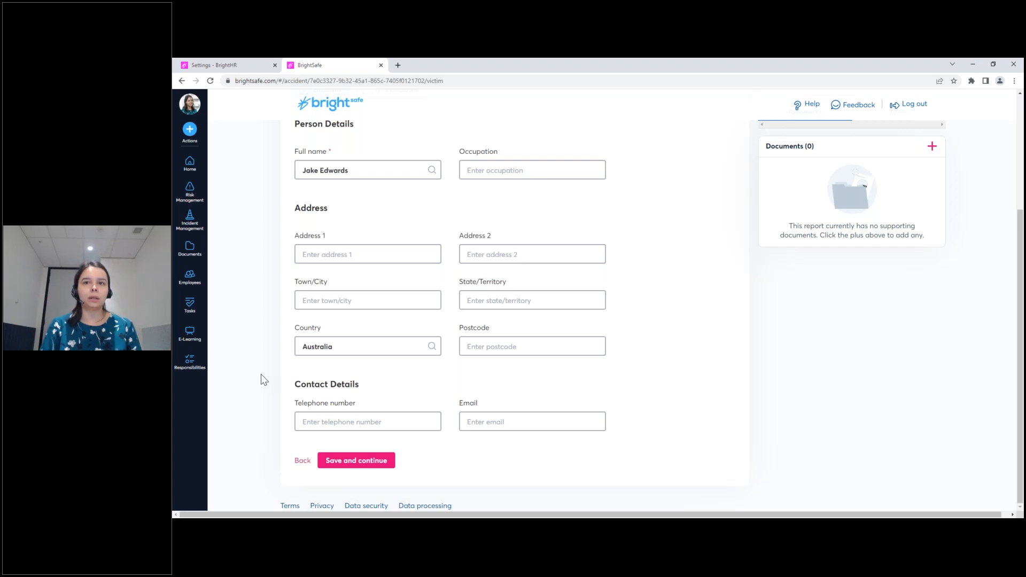
click(343, 466)
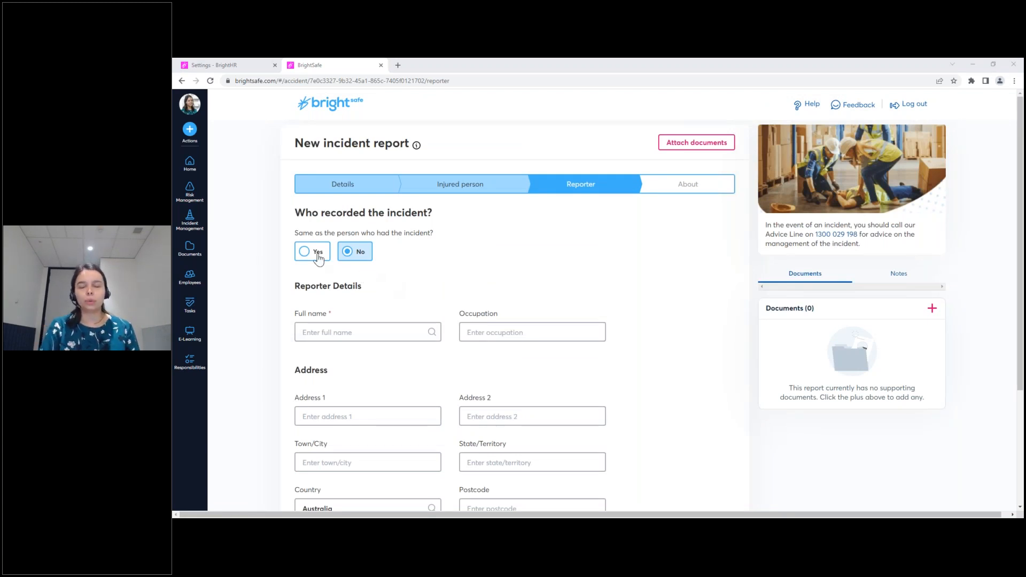
Keep the reporter as a different person from the injured one, choose the reporter's full name, and save to continue to the About stage.
click(355, 332)
text(mich)
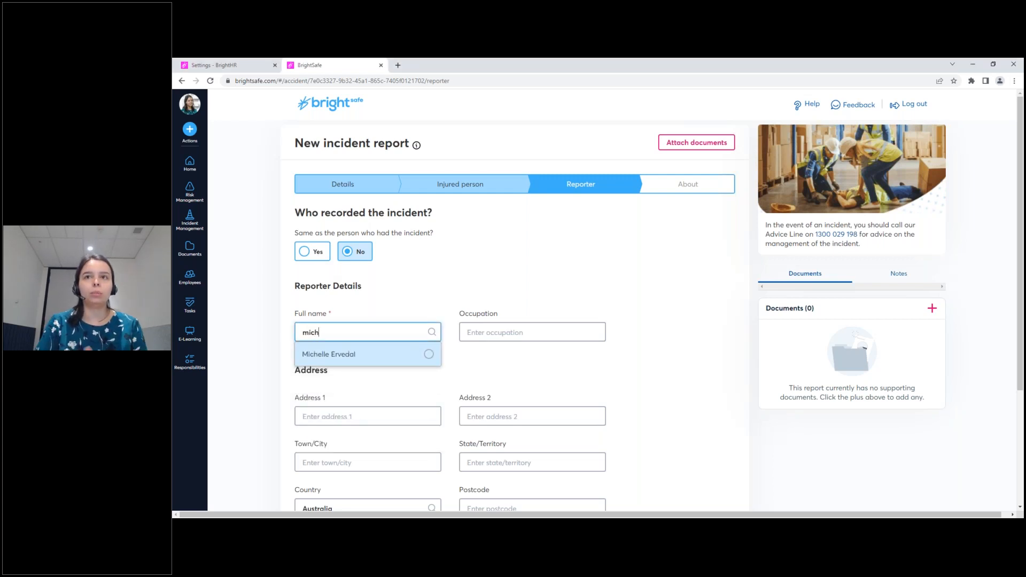
click(354, 354)
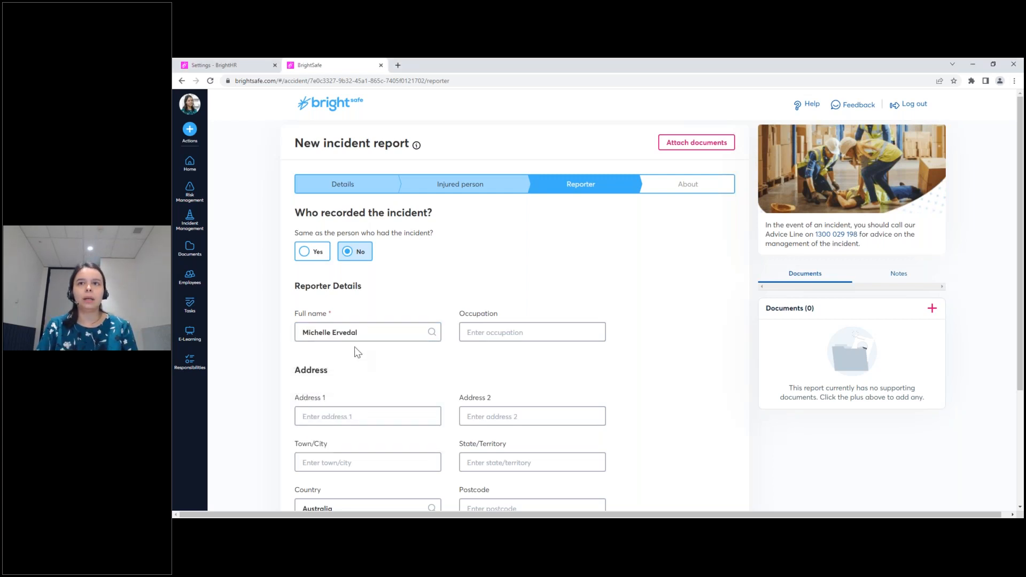
scroll(402, 361, down, 3)
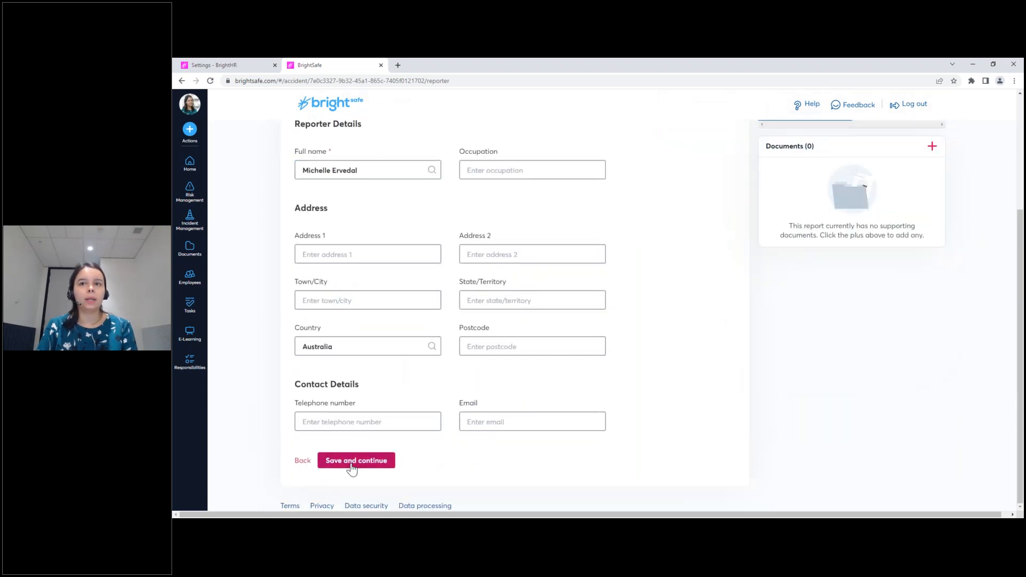
click(352, 463)
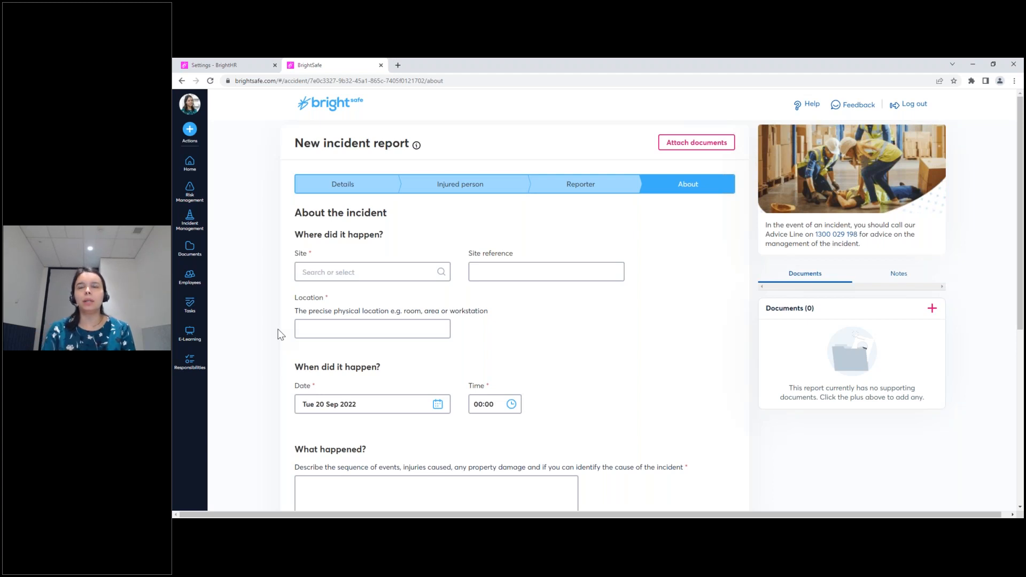
Set the incident's site to BrightHR - Sydney and its precise location to Store Room.
click(362, 272)
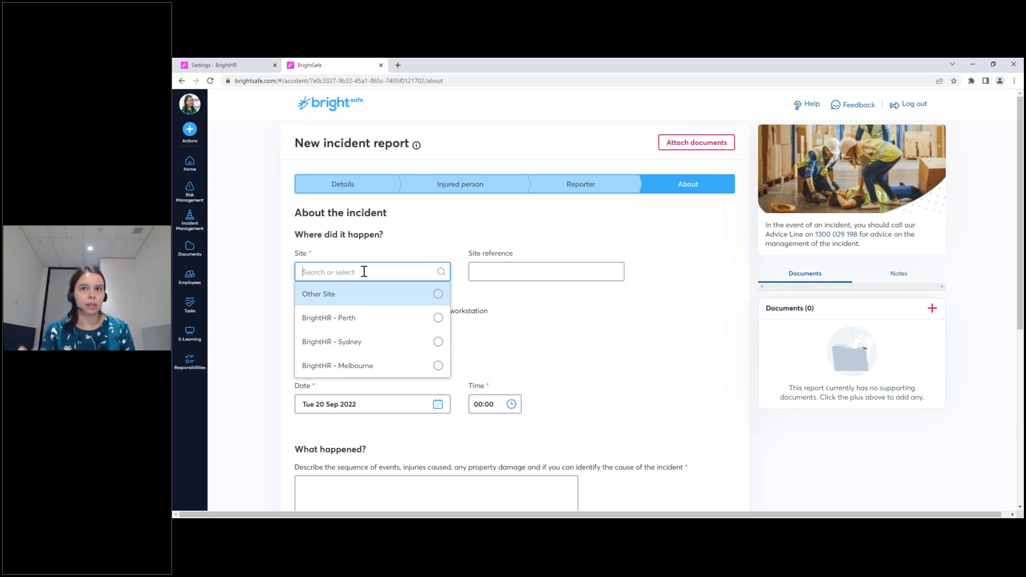
click(360, 342)
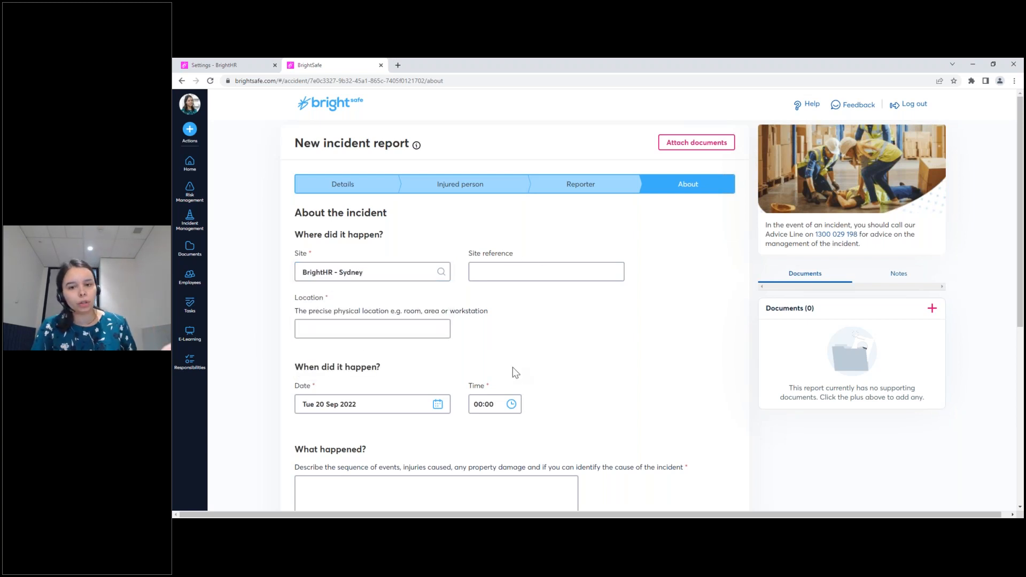
click(333, 322)
text(Store Room)
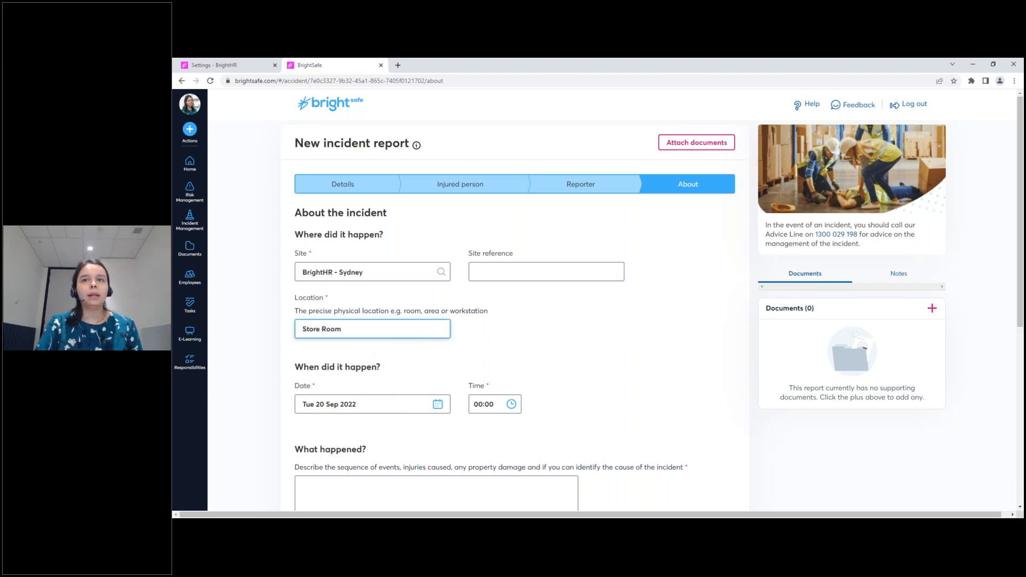
click(278, 365)
Set the time of the incident to 09:00.
scroll(278, 366, down, 2)
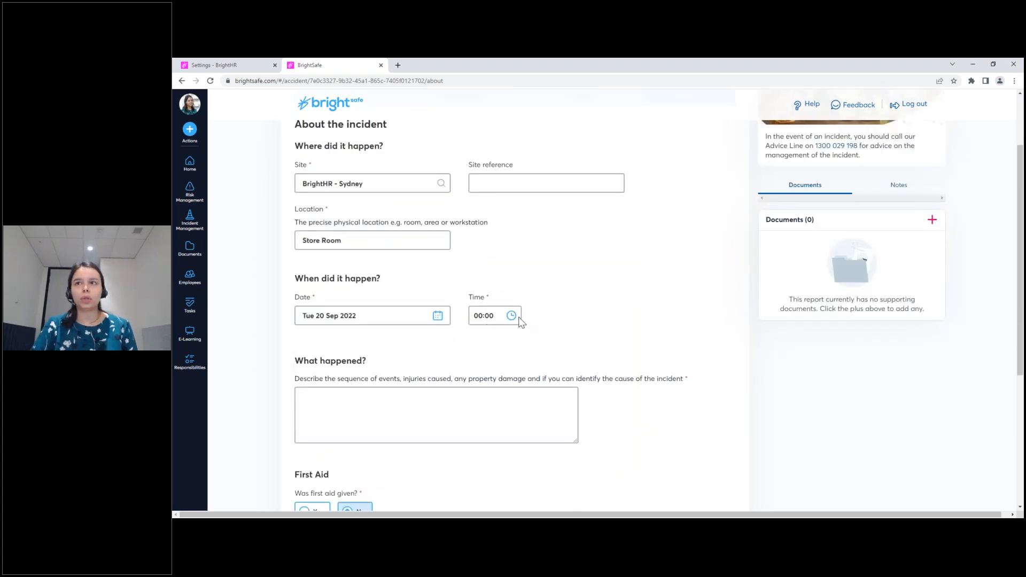
click(517, 320)
scroll(516, 396, down, 3)
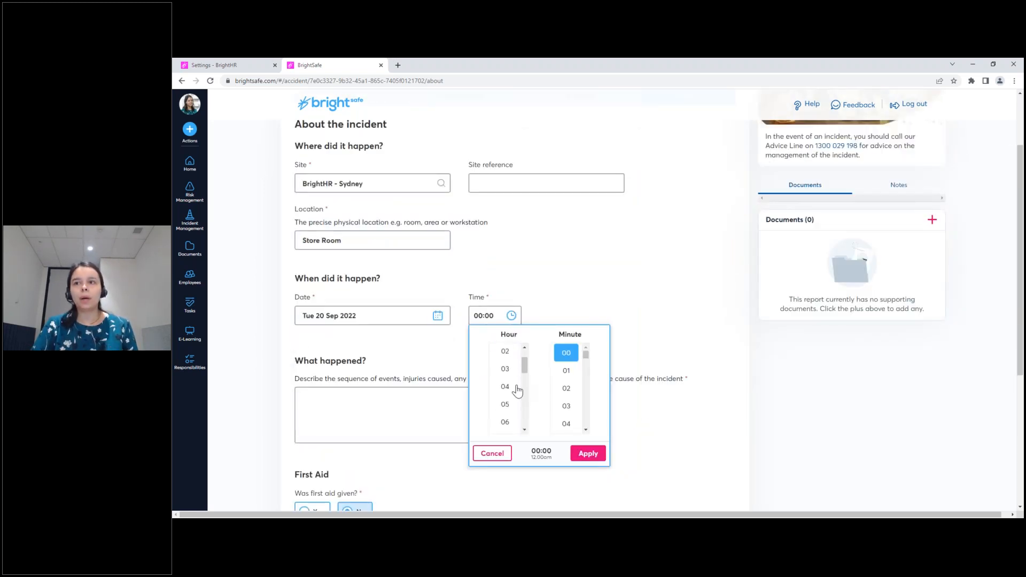
scroll(516, 393, down, 3)
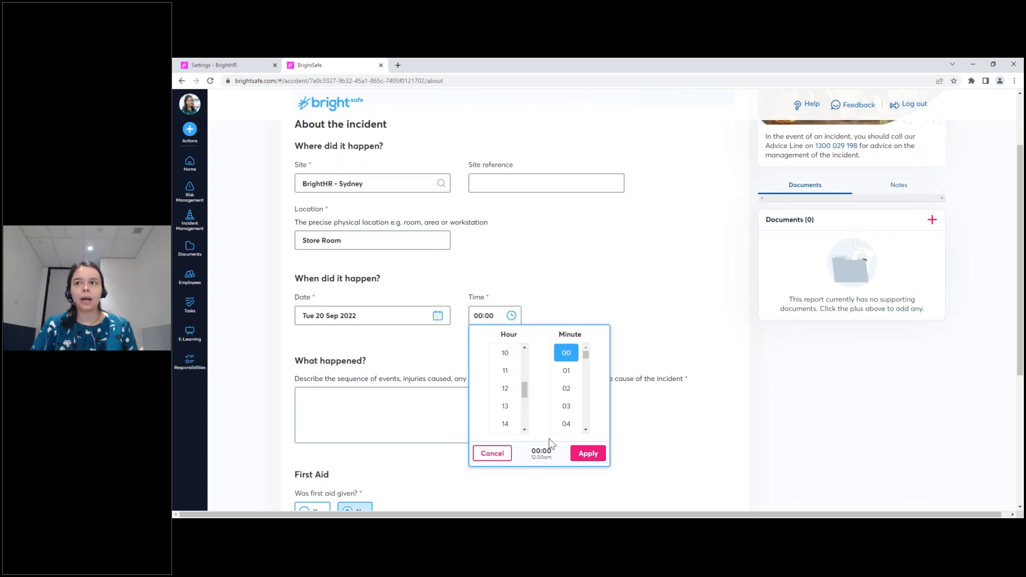
scroll(513, 393, up, 1)
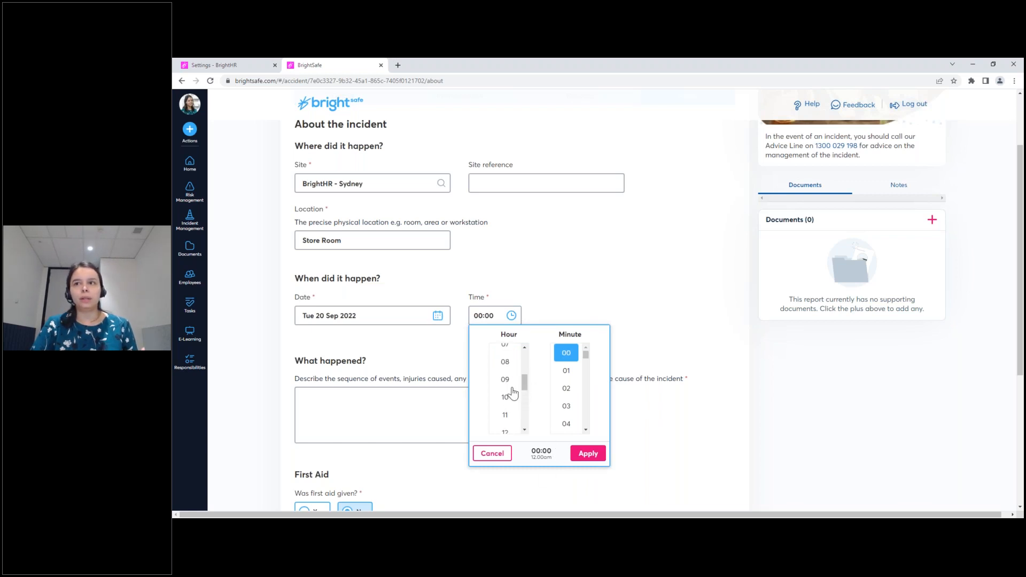
click(511, 386)
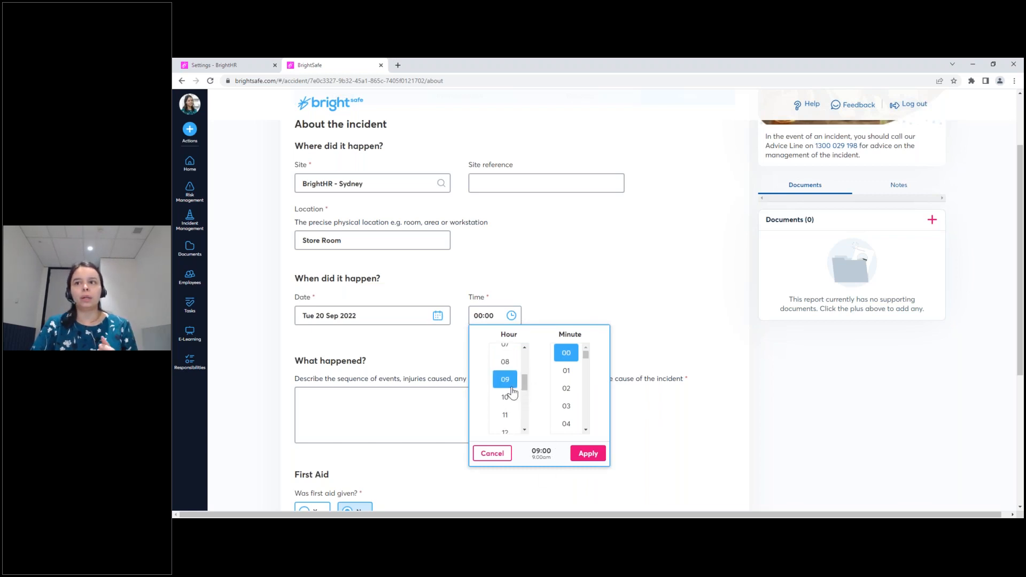
click(587, 455)
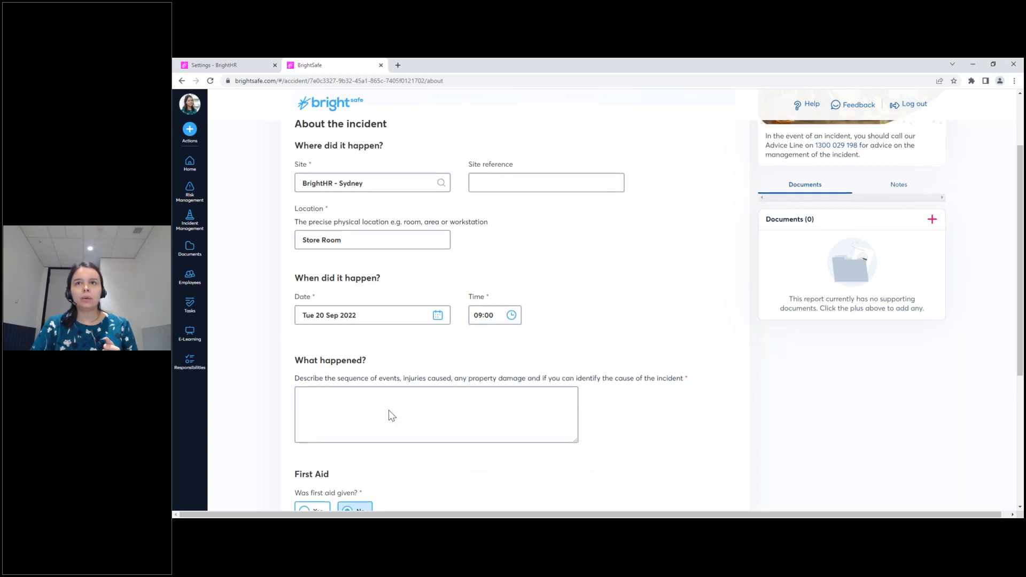
Describe what happened as "Faulty ladder when climbing the first rung gave in, ankle was twisted".
scroll(390, 409, down, 1)
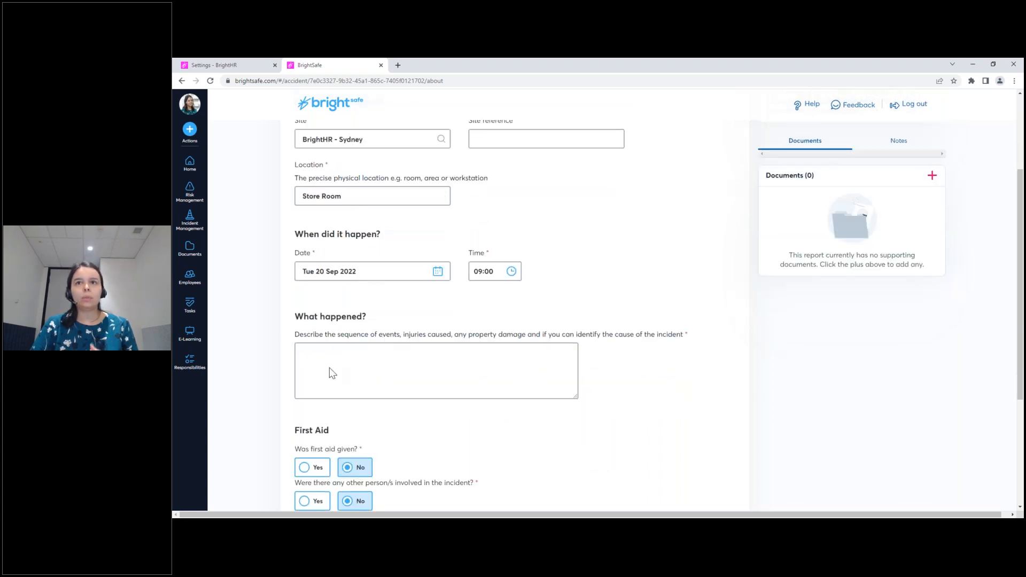
click(387, 360)
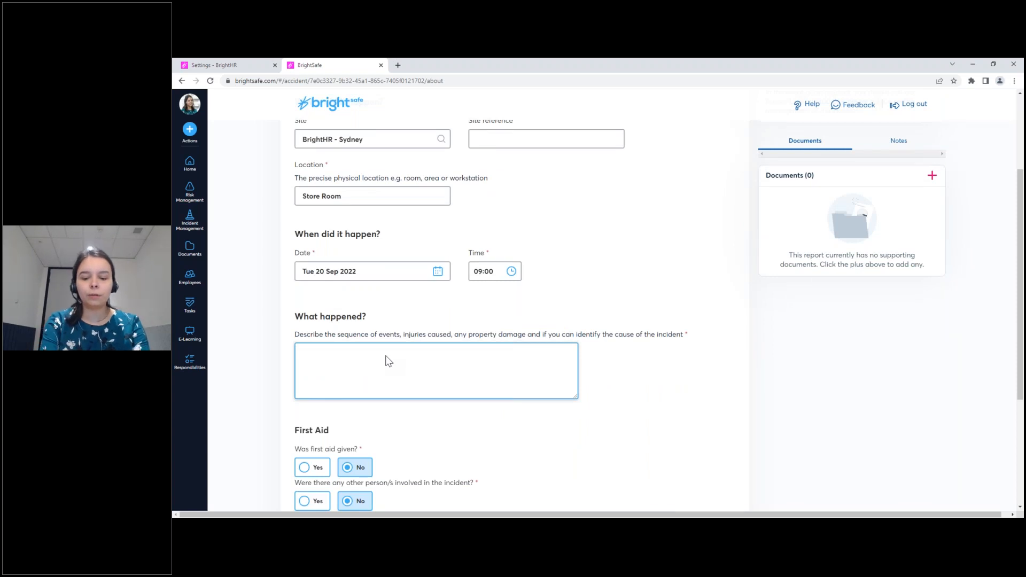
text(Faulty ladder )
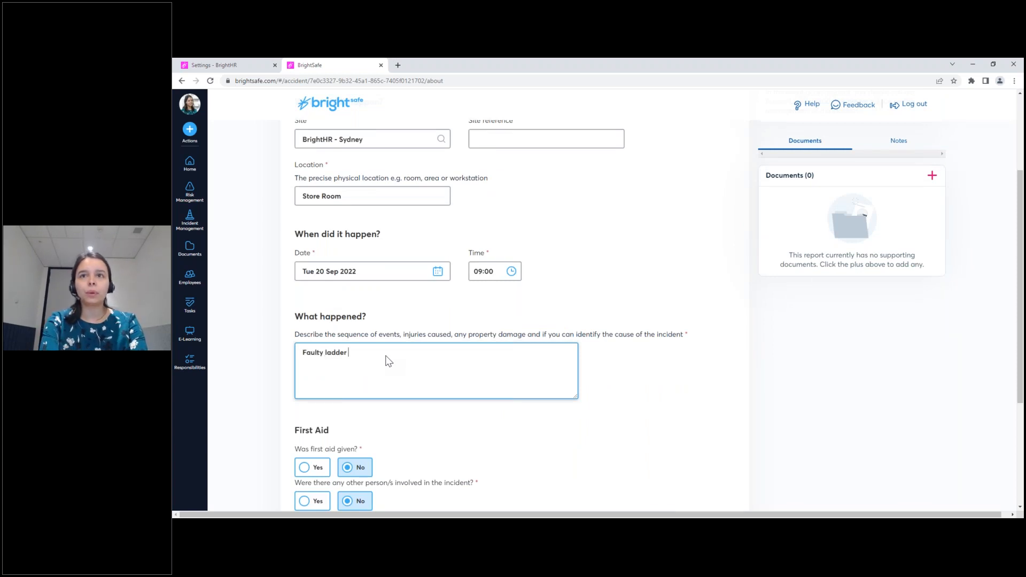
text(when climbing)
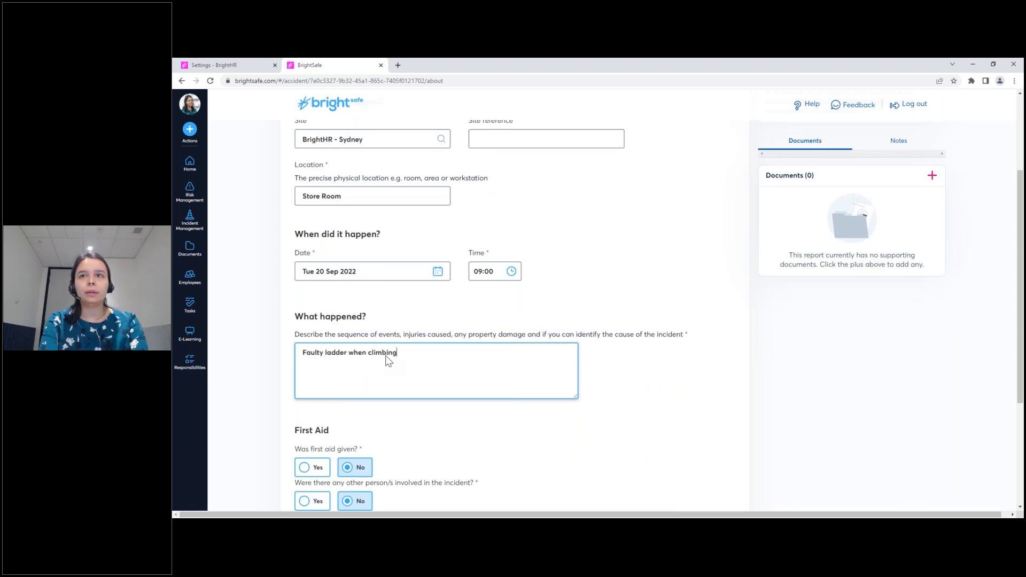
text( the first rung)
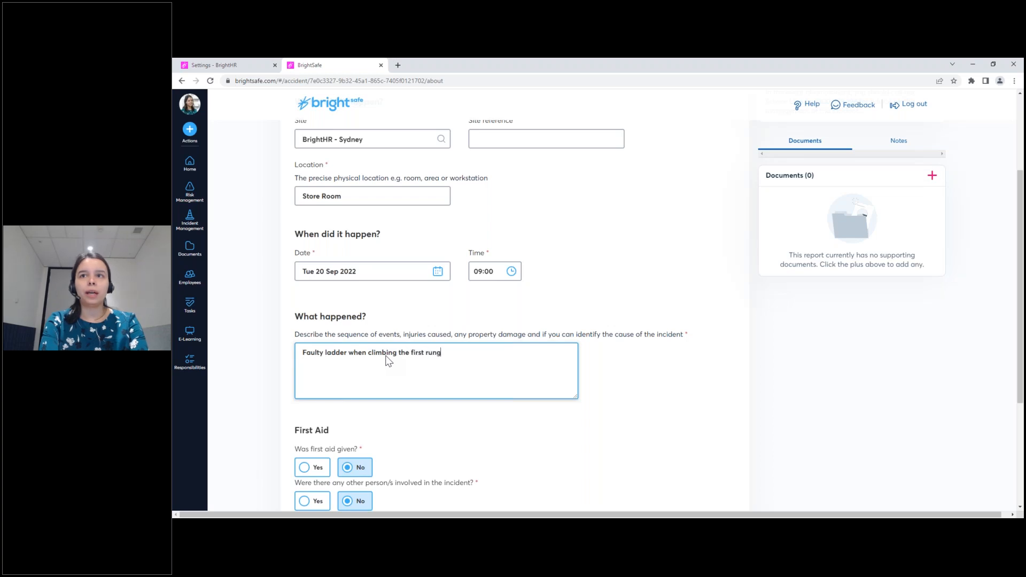
text( gave in)
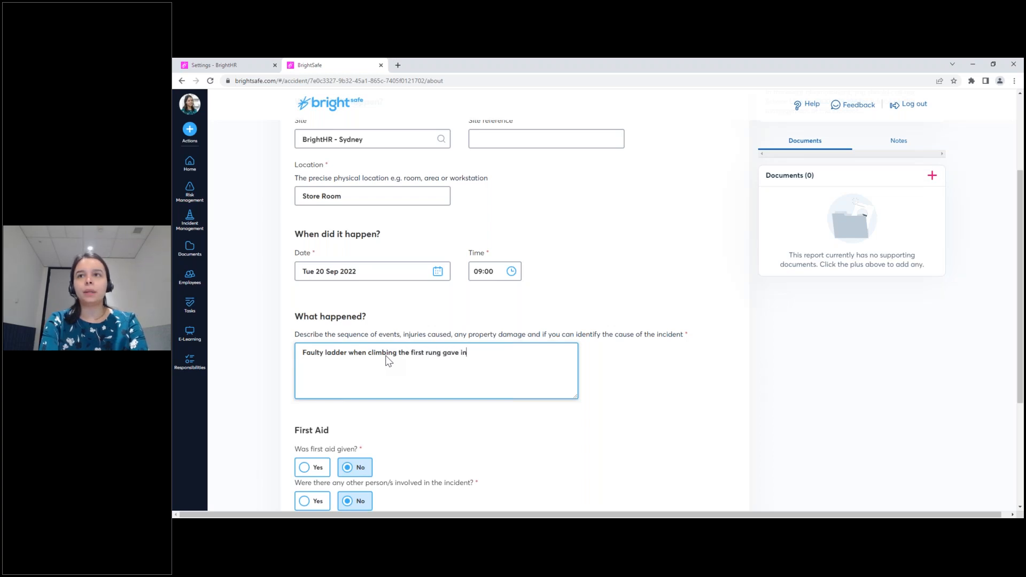
text(, ankle )
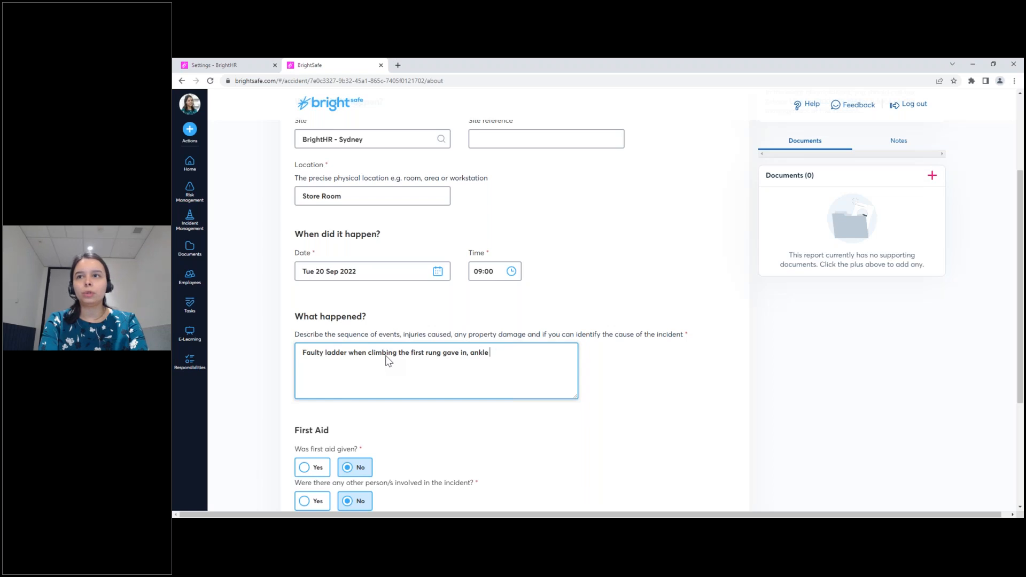
text(was twisted)
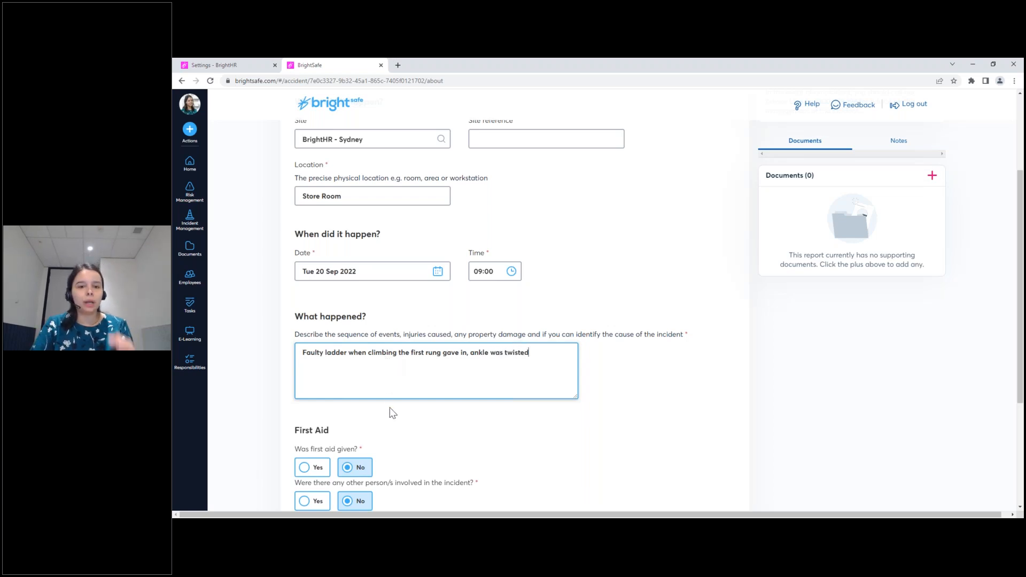
Answer Yes to first aid given, look over the first aider choices without selecting one, and answer Yes to other persons involved.
scroll(402, 419, down, 2)
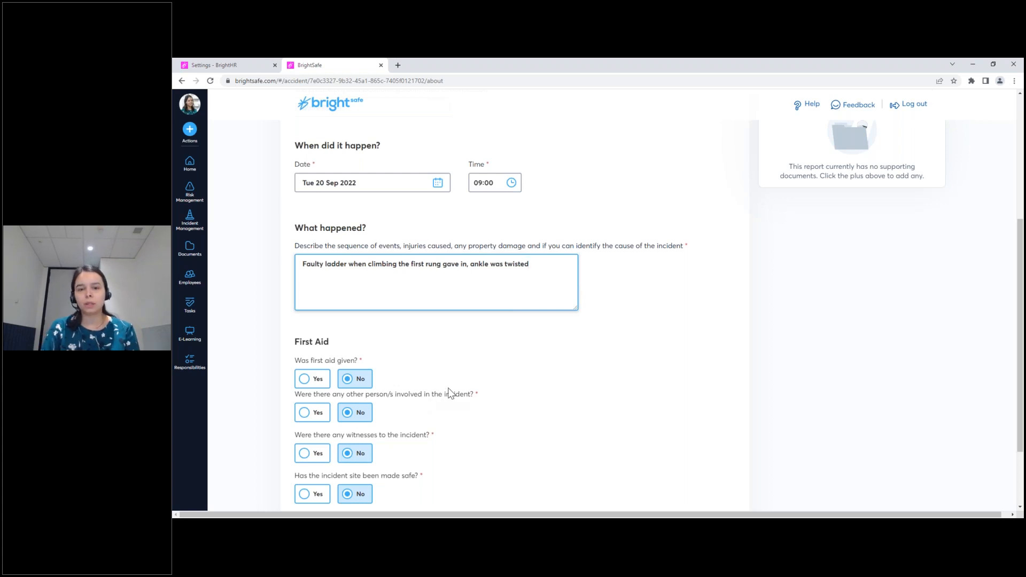
click(496, 384)
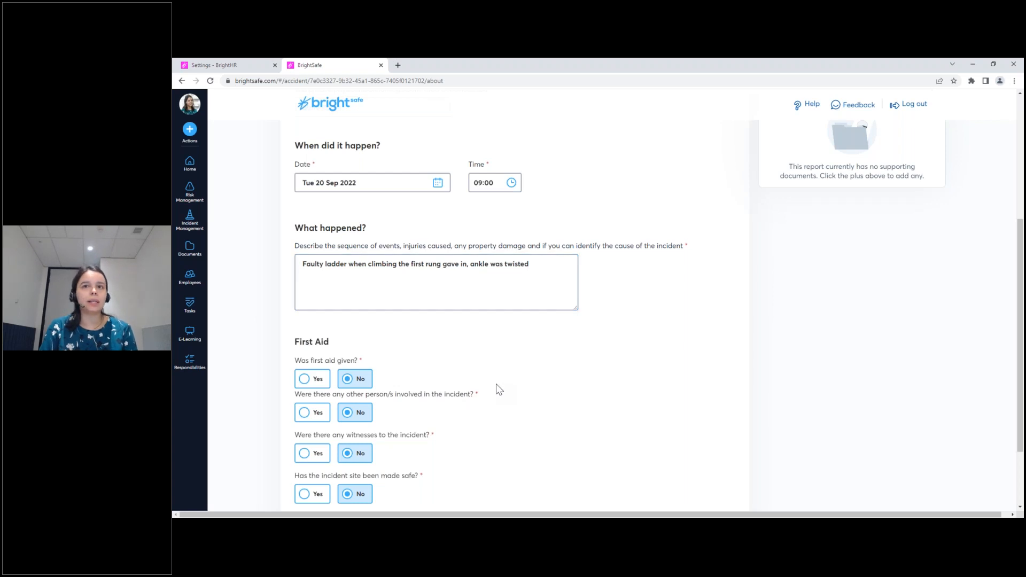
scroll(496, 384, down, 1)
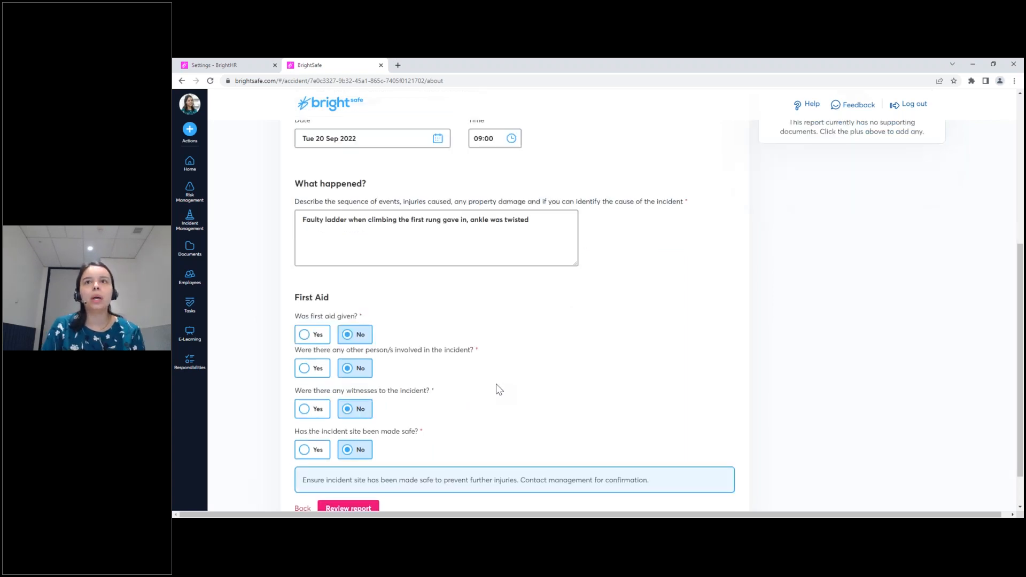
scroll(497, 384, down, 1)
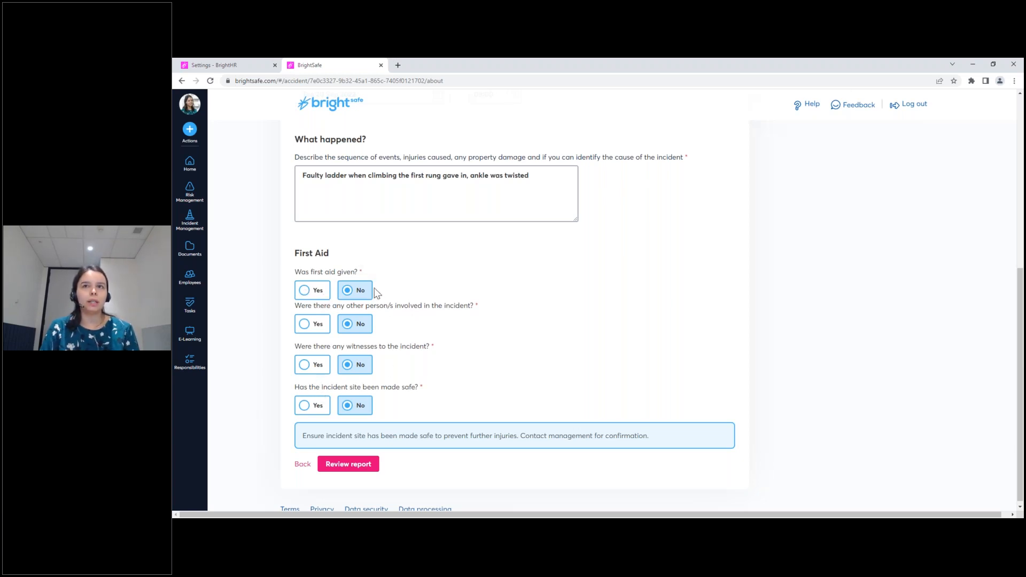
click(313, 292)
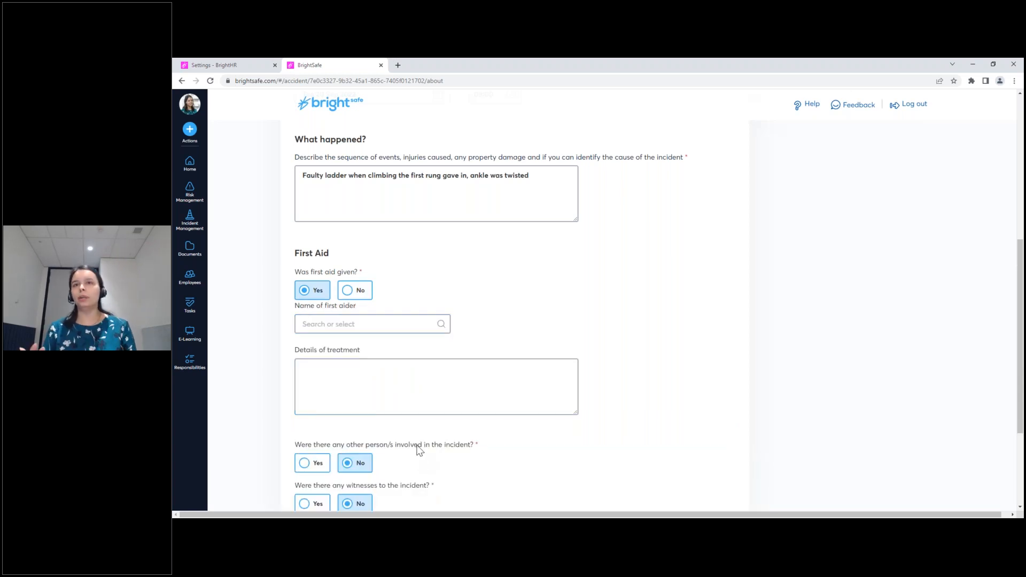
click(338, 325)
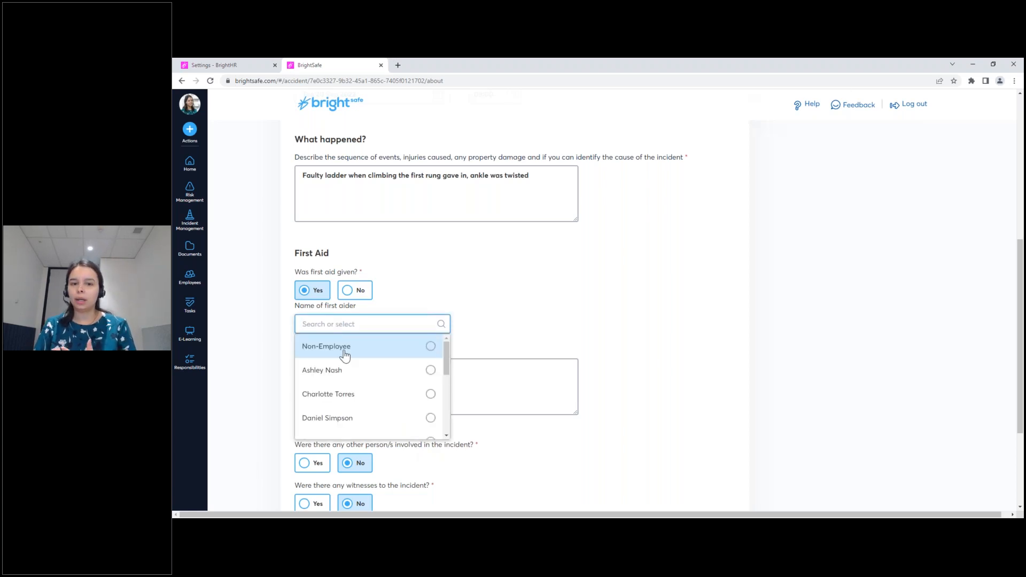
click(271, 357)
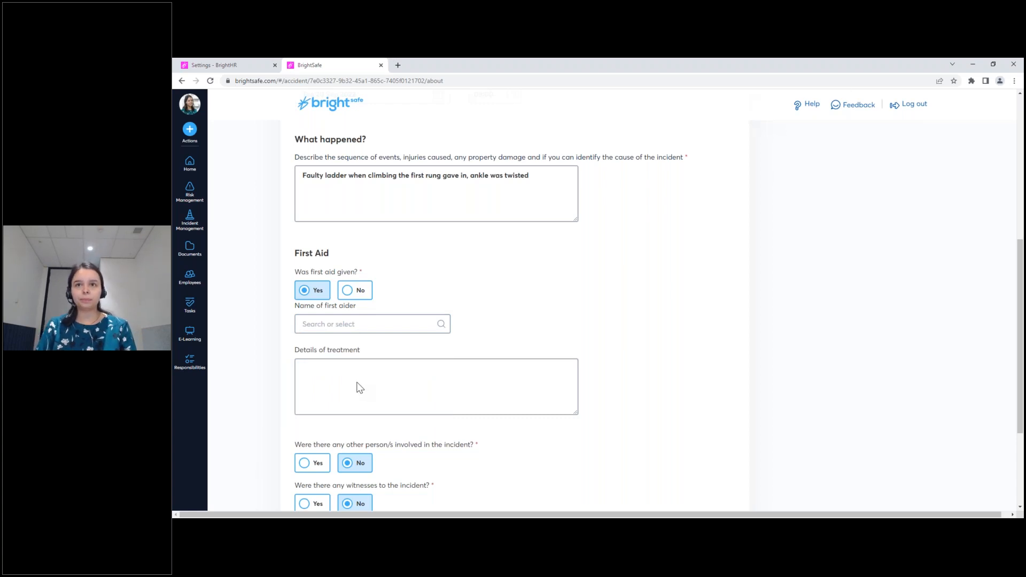
scroll(359, 387, down, 1)
click(306, 419)
Answer Yes to witnesses and to the incident site being made safe, and look over the detail fields for each.
scroll(293, 388, down, 1)
scroll(293, 389, down, 2)
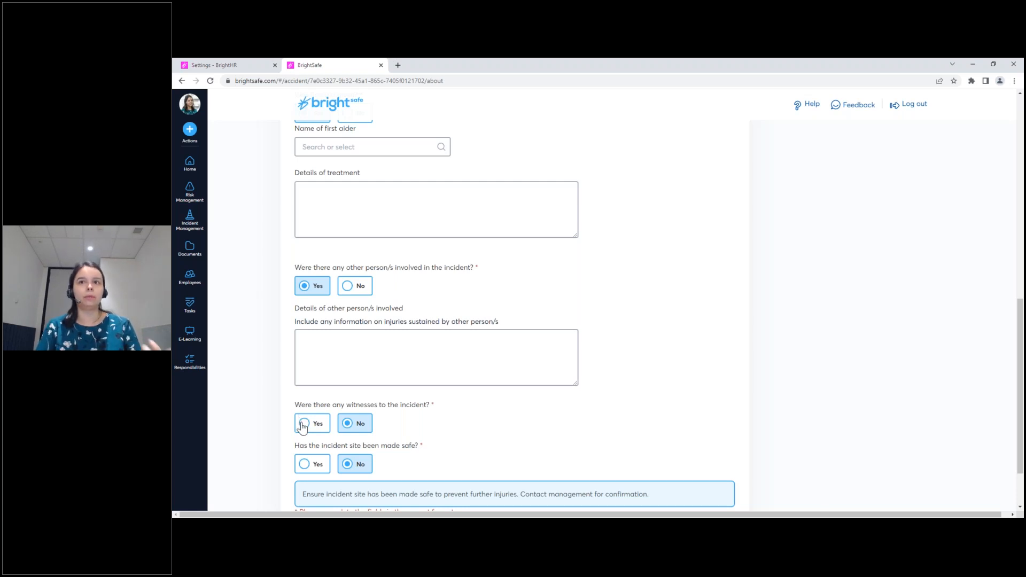
click(303, 426)
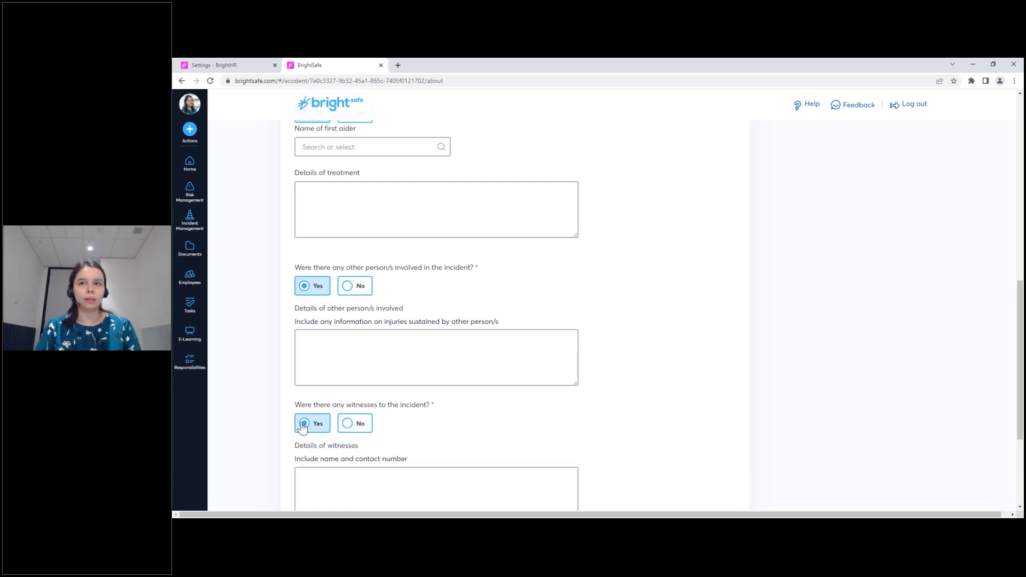
scroll(303, 431, down, 2)
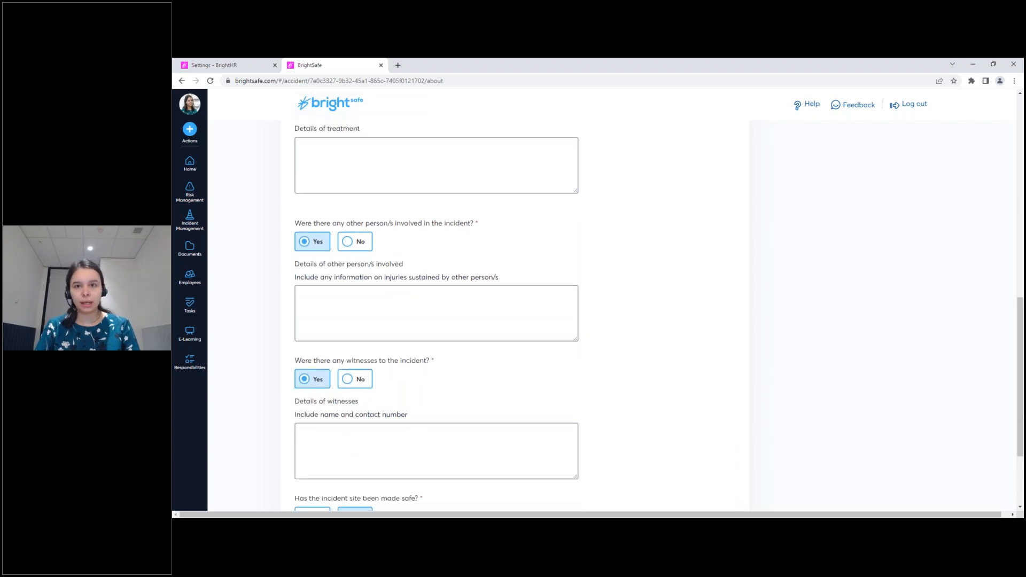
click(303, 472)
scroll(303, 476, down, 1)
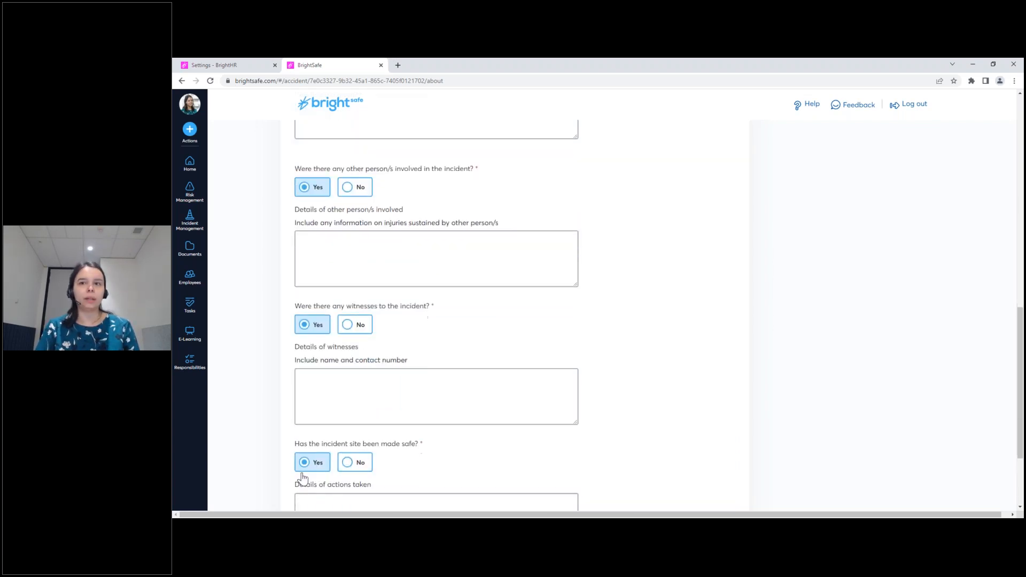
scroll(302, 478, down, 1)
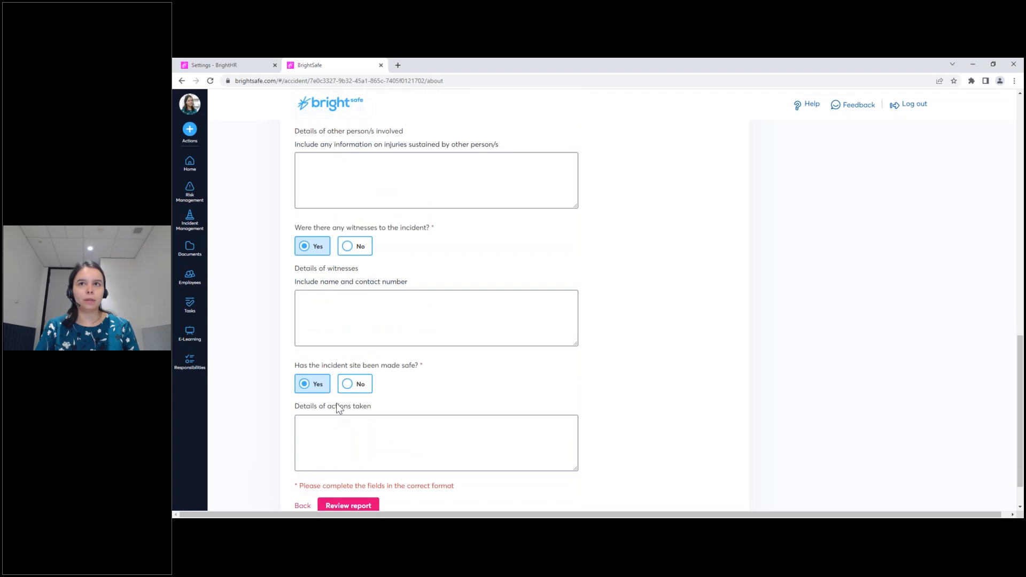
Change the answers for site made safe, witnesses, other persons involved and first aid given to No.
click(351, 385)
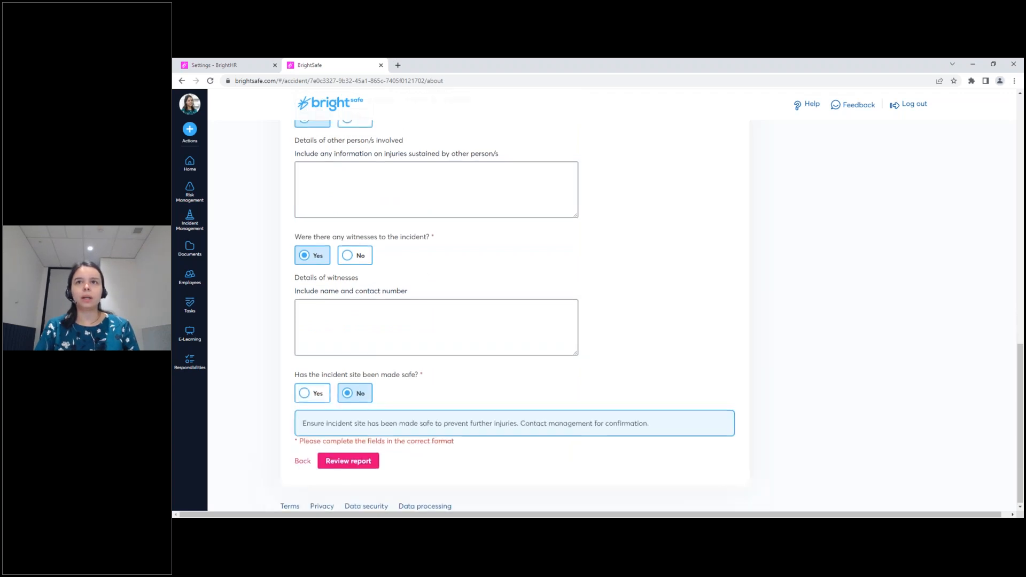
scroll(352, 374, up, 2)
click(352, 347)
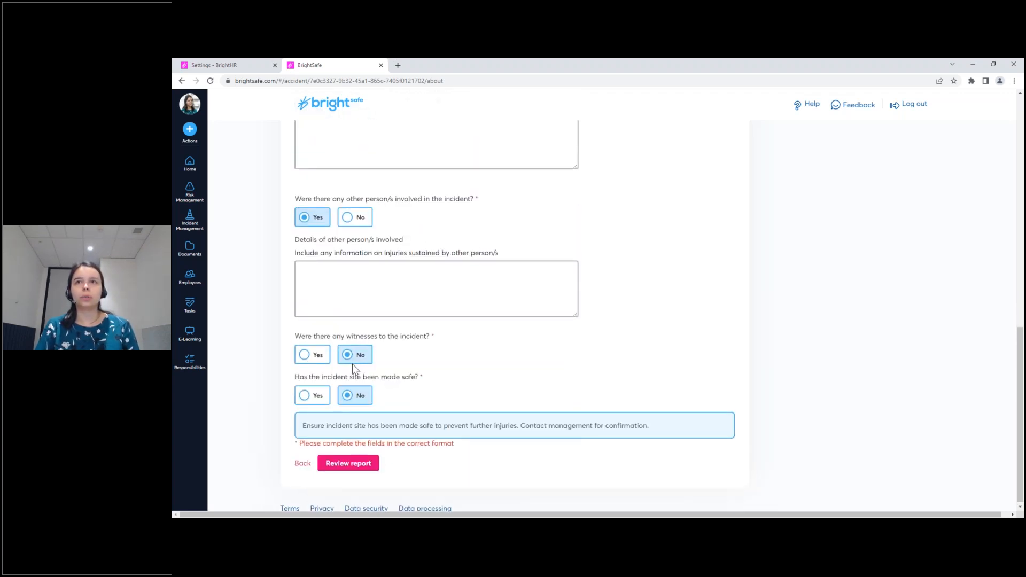
scroll(354, 343, up, 2)
click(357, 307)
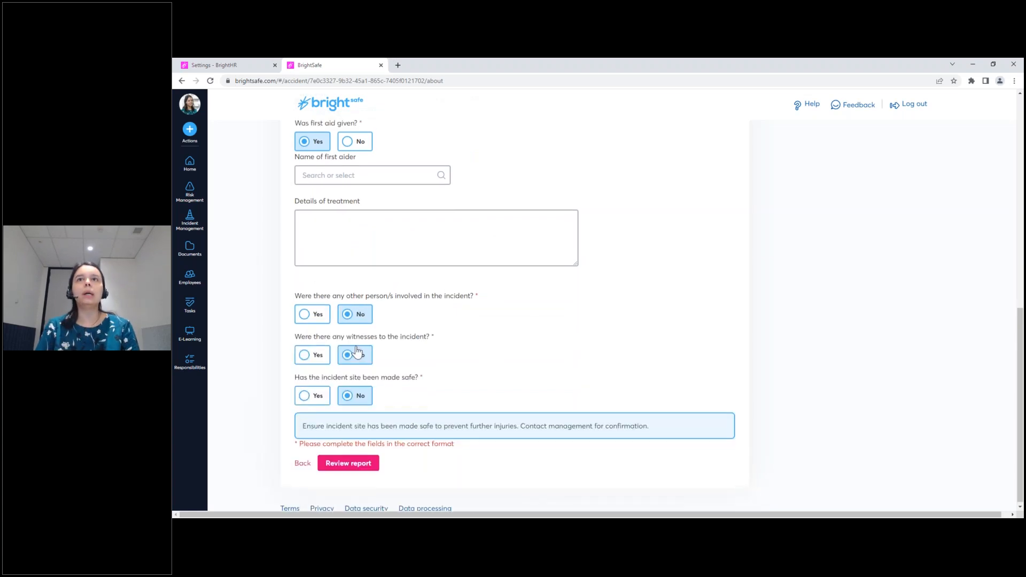
scroll(360, 299, up, 3)
click(360, 277)
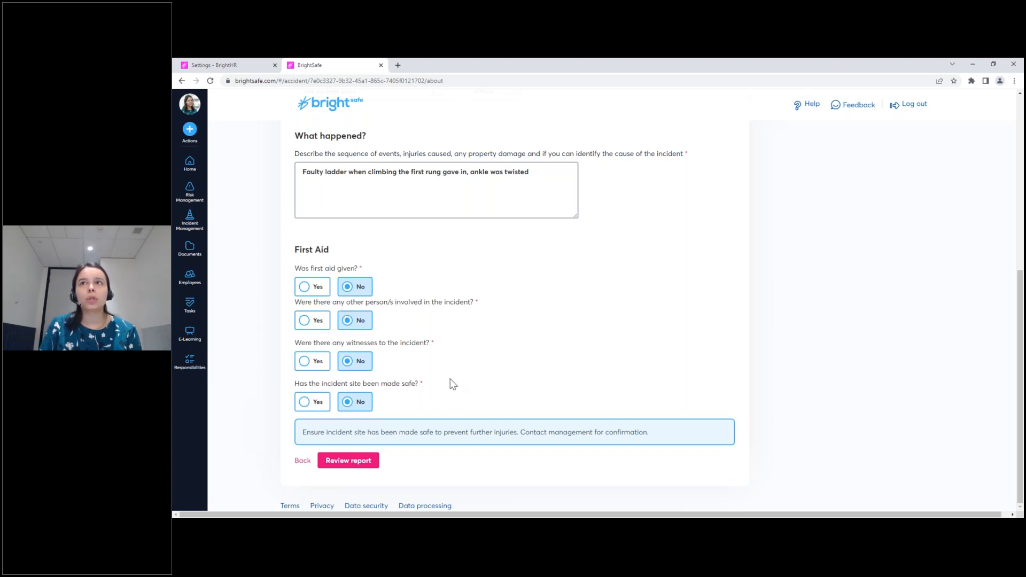
Review the incident report summary, then save it and continue to the injury section.
click(358, 463)
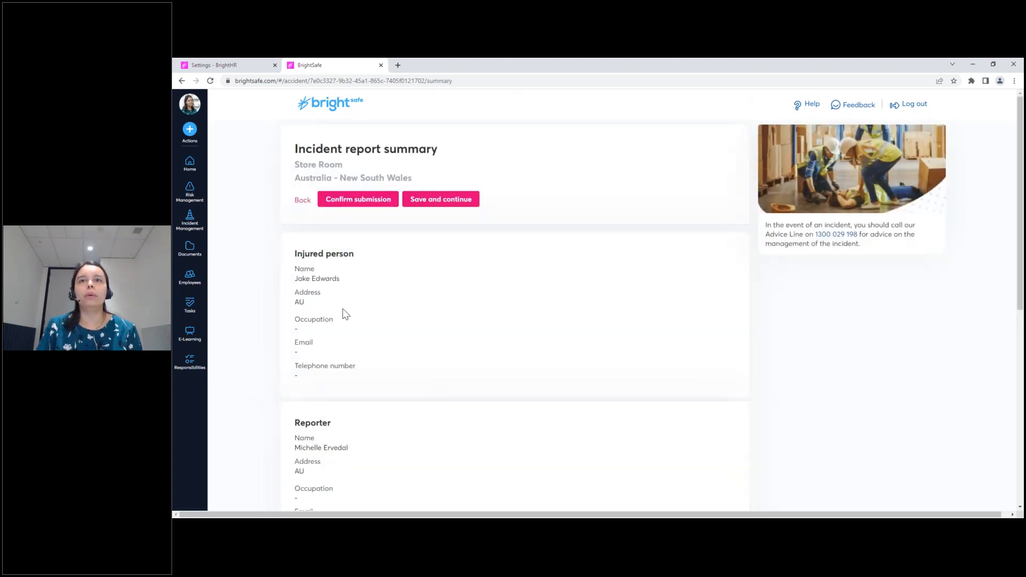
drag(1018, 148, 1015, 107)
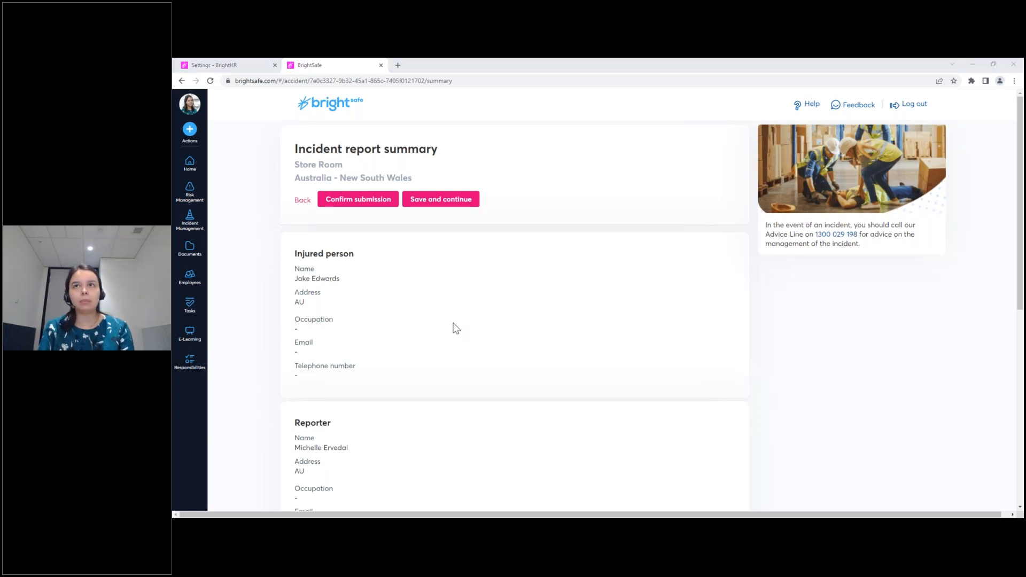
click(443, 207)
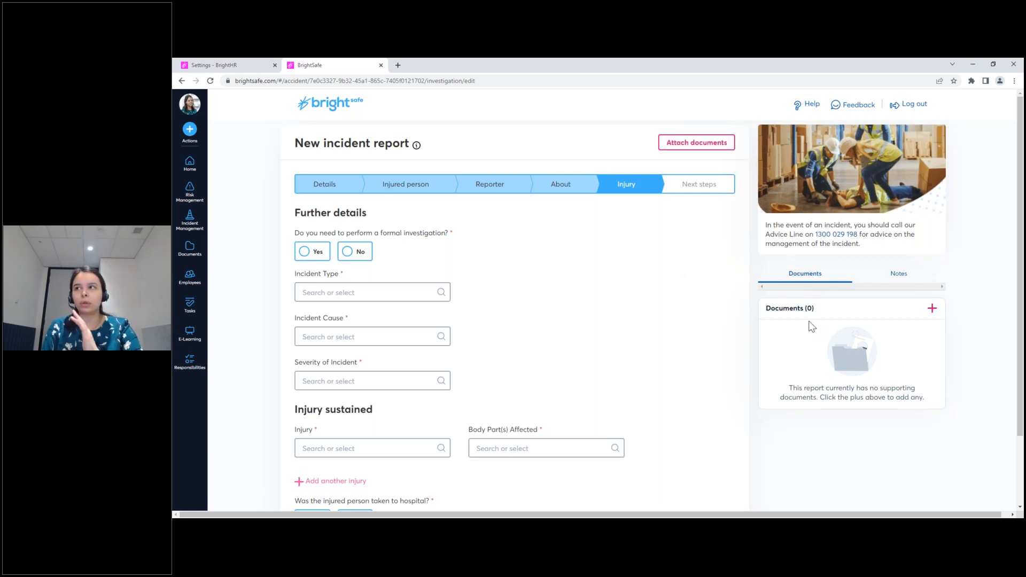
Look over the report's notes area and return to its supporting documents.
click(894, 280)
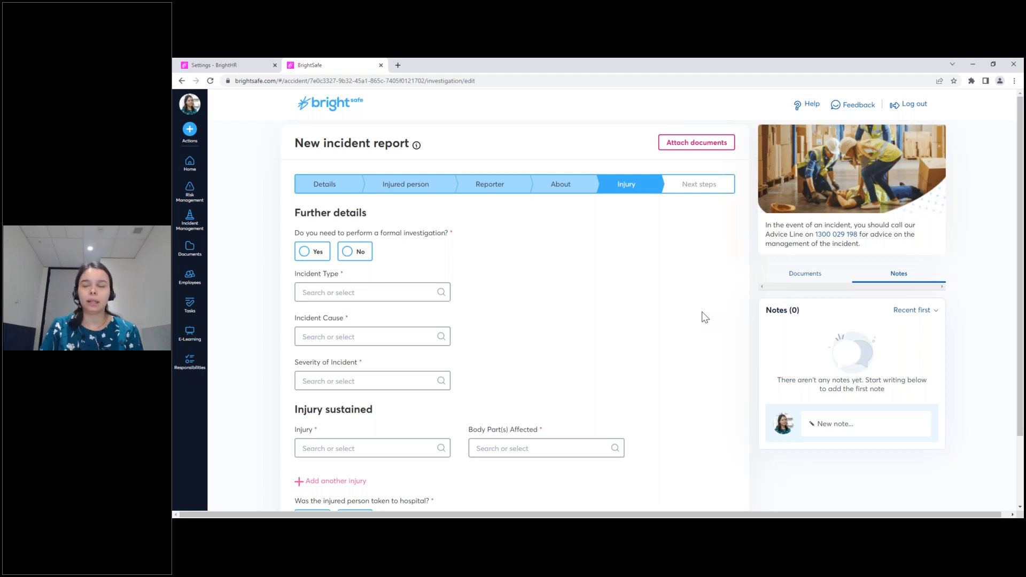
click(796, 279)
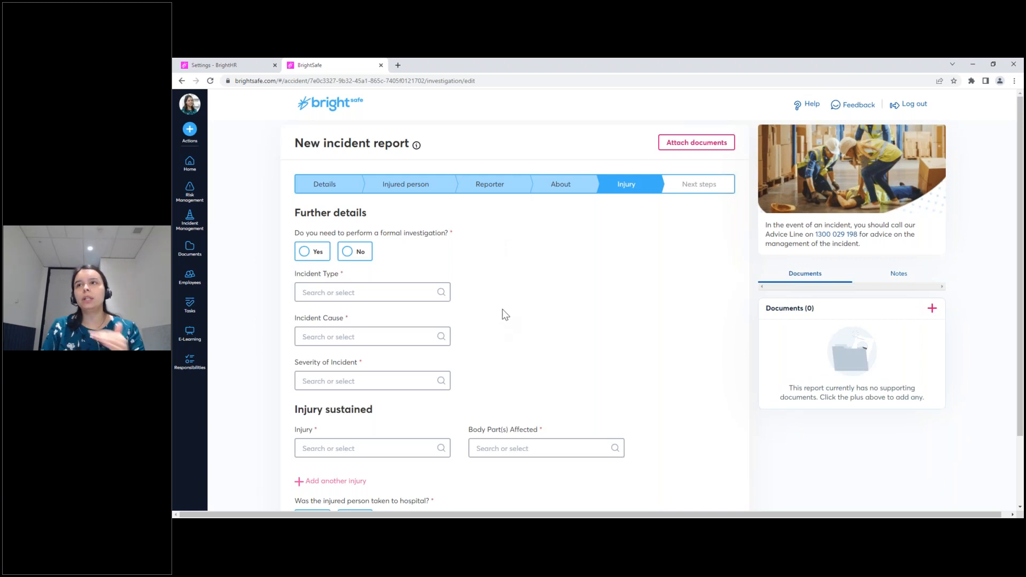
Answer No to performing a formal investigation and set the incident type to "Slip, trip or fall (same level)".
click(356, 260)
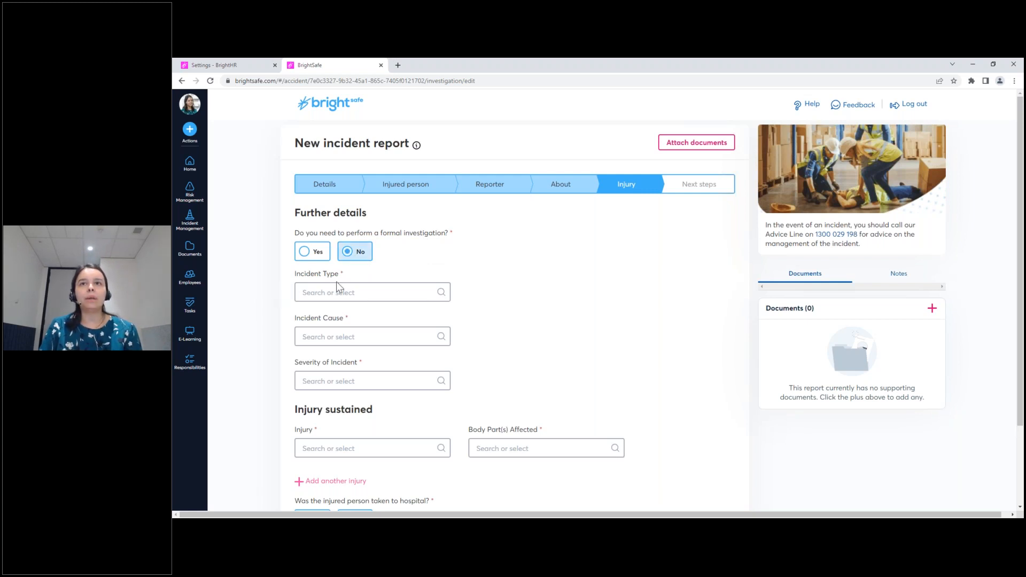
click(385, 289)
drag(445, 316, 454, 400)
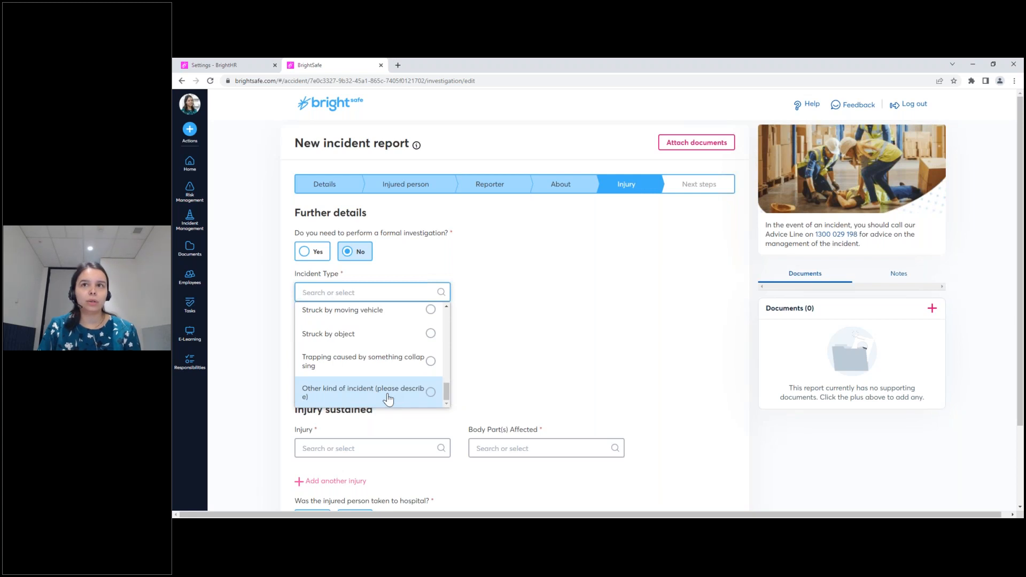
scroll(388, 400, up, 1)
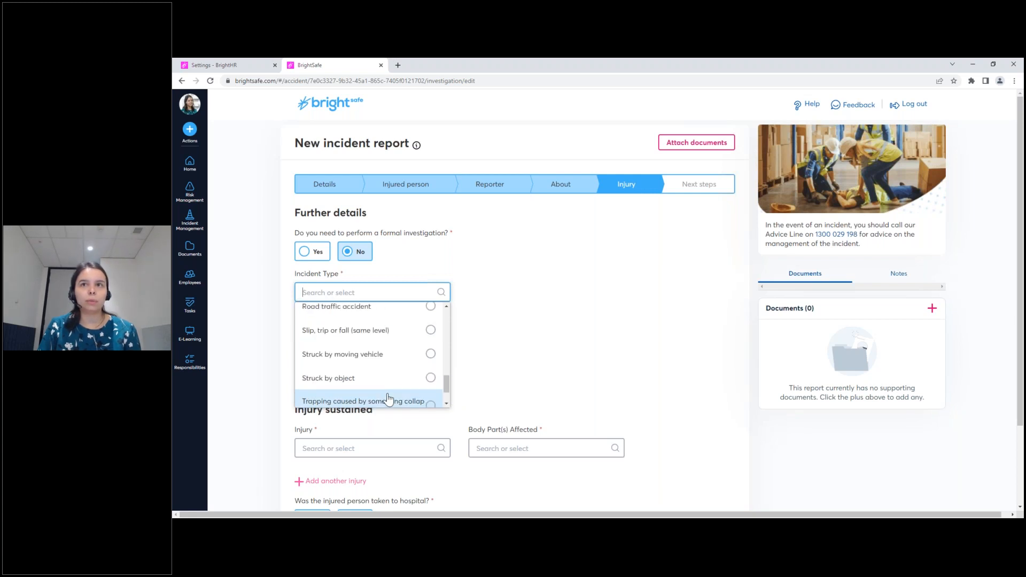
click(374, 330)
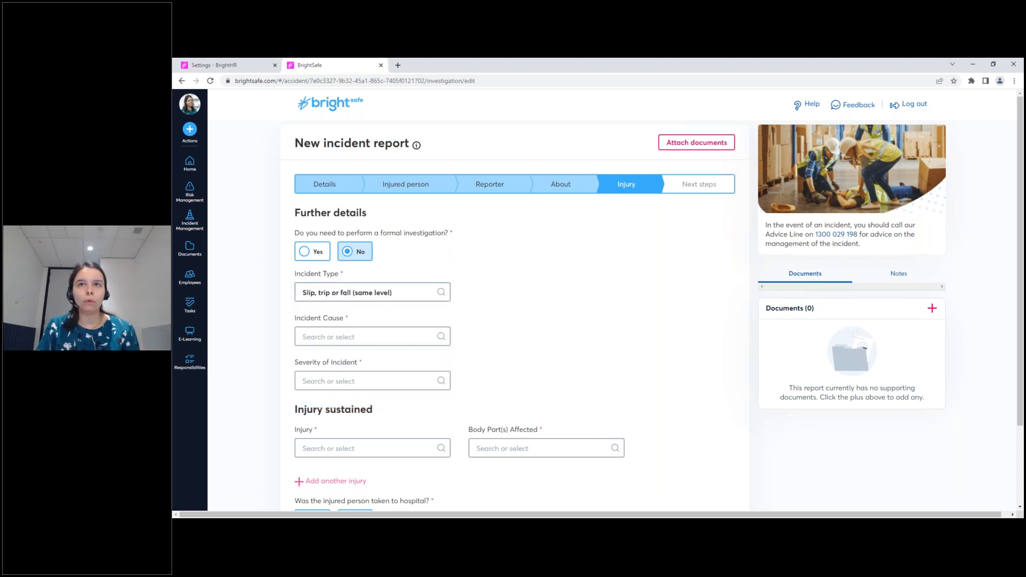
Set the incident cause to "Slip, trip or fall" and the severity of the incident to Minor.
click(322, 340)
drag(444, 359, 448, 435)
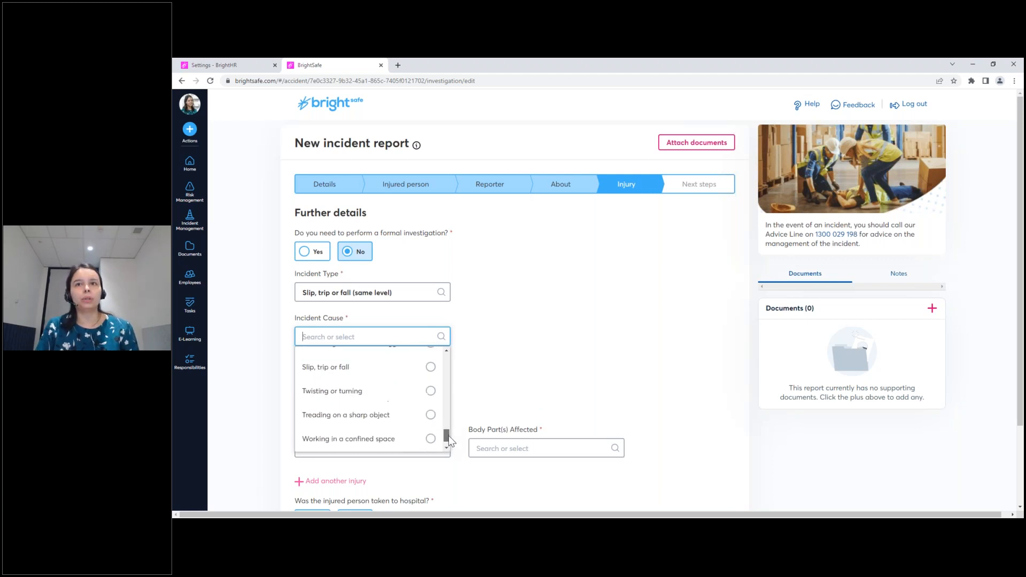
click(426, 368)
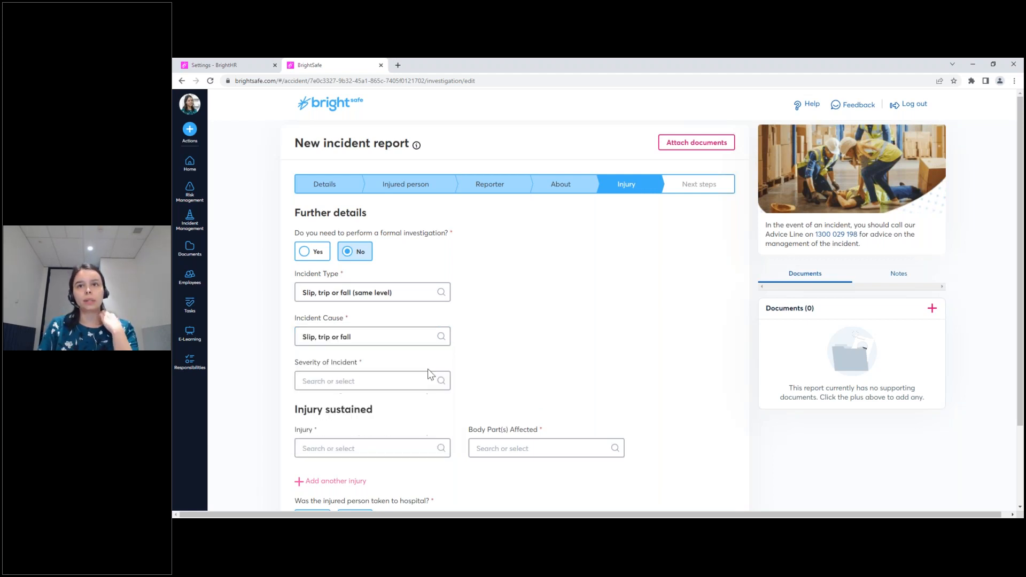
click(377, 380)
click(413, 476)
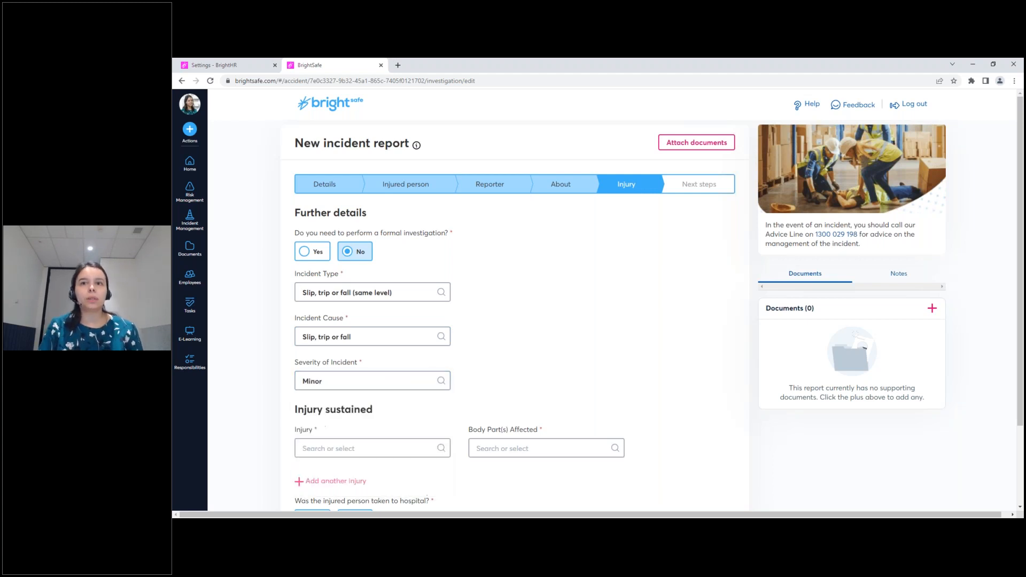
Search the injury options for "sprai" and set the injury sustained to "Sprains and strains".
click(382, 449)
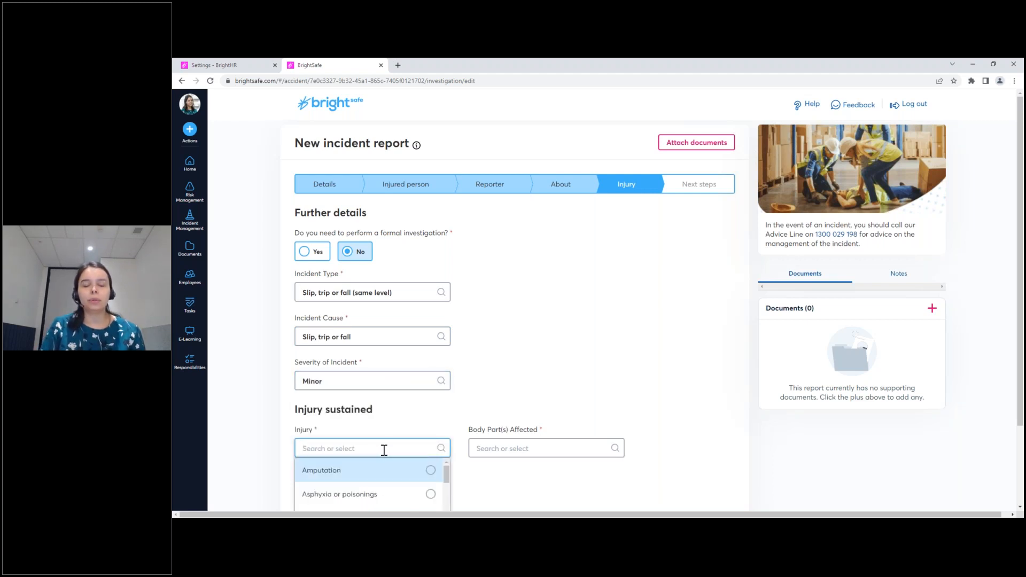
text(tes)
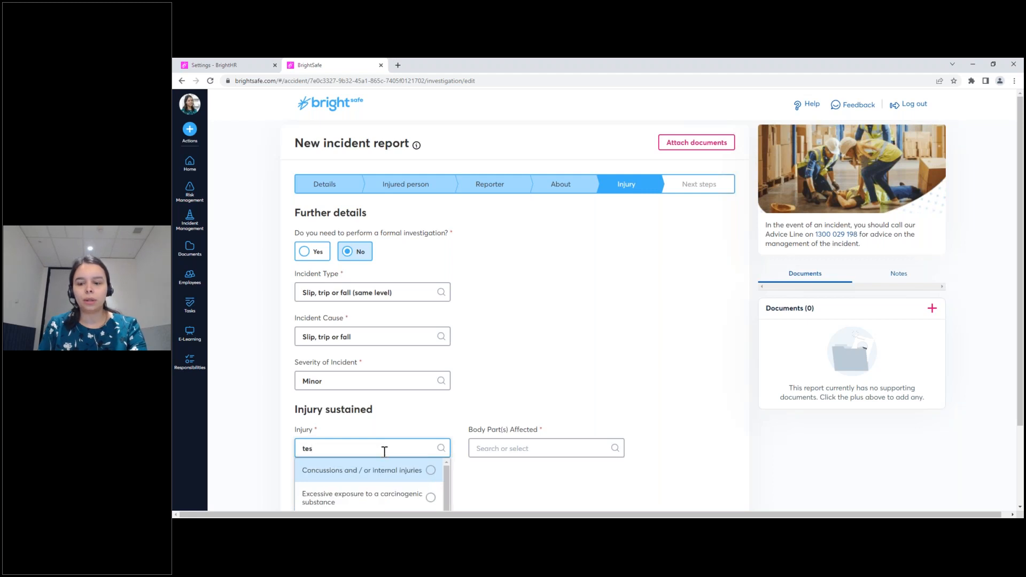
text(wi)
key(BackSpace)
key(BackSpace)
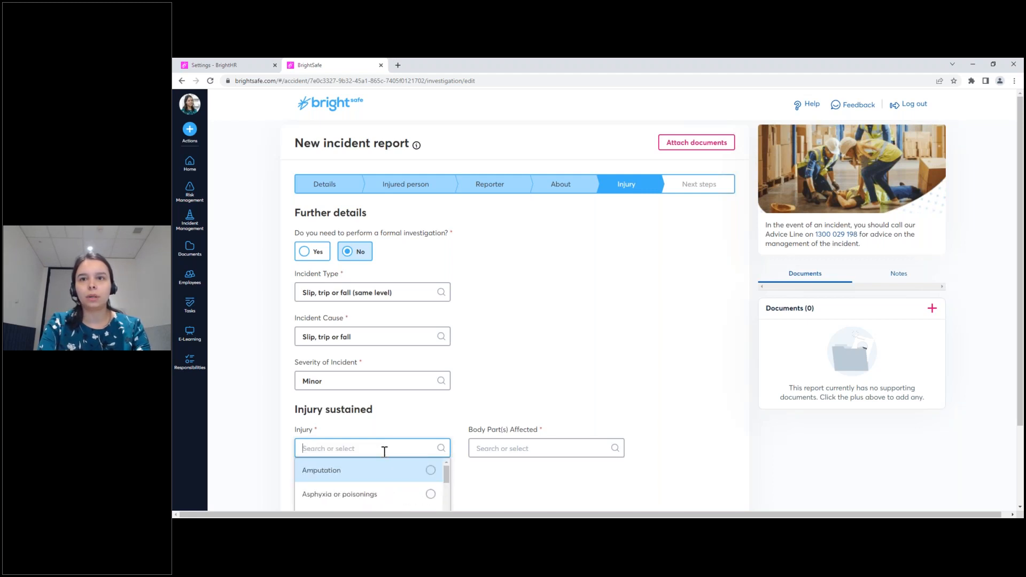
text(sprai)
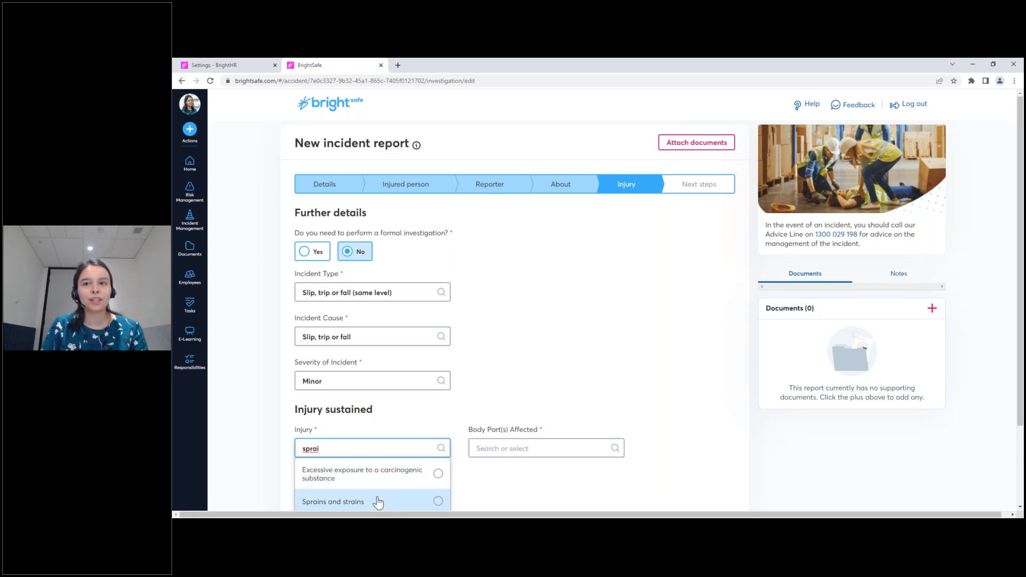
click(439, 501)
Set the affected body part to Ankle, answer No to being taken to hospital, and save and continue.
click(527, 447)
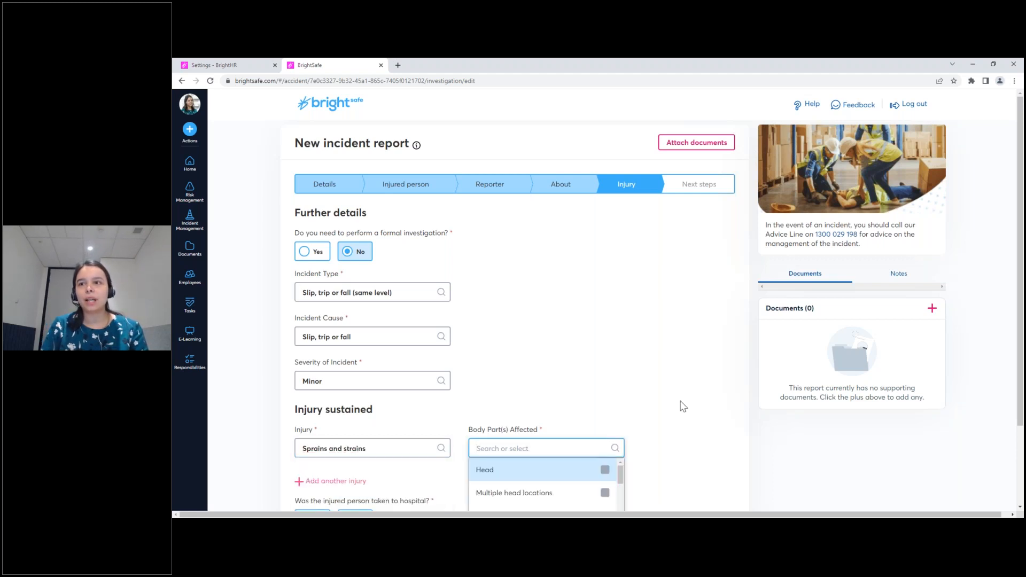
scroll(682, 407, down, 2)
text(a)
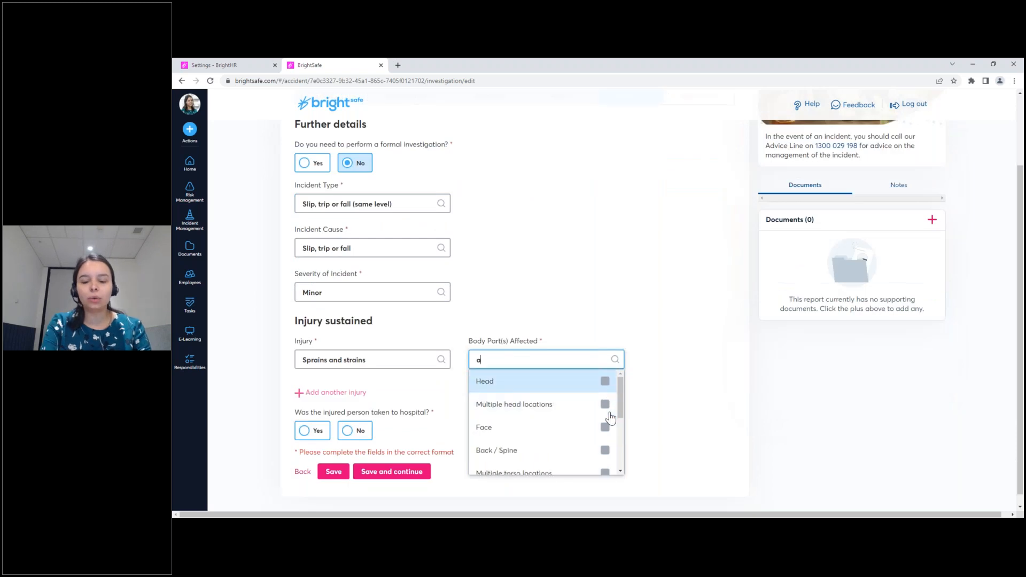
text(nkl)
click(613, 381)
click(545, 395)
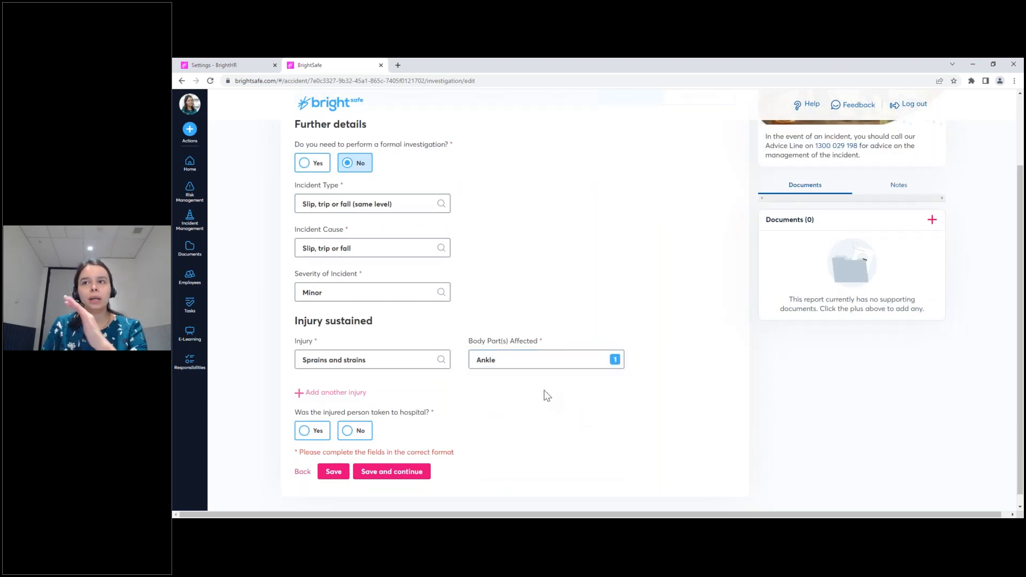
click(348, 434)
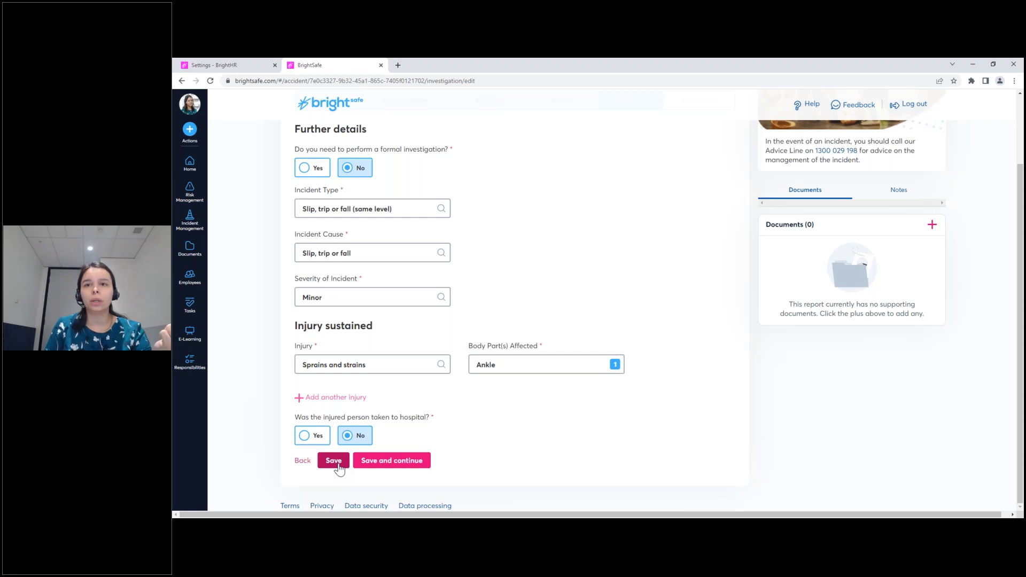
click(402, 472)
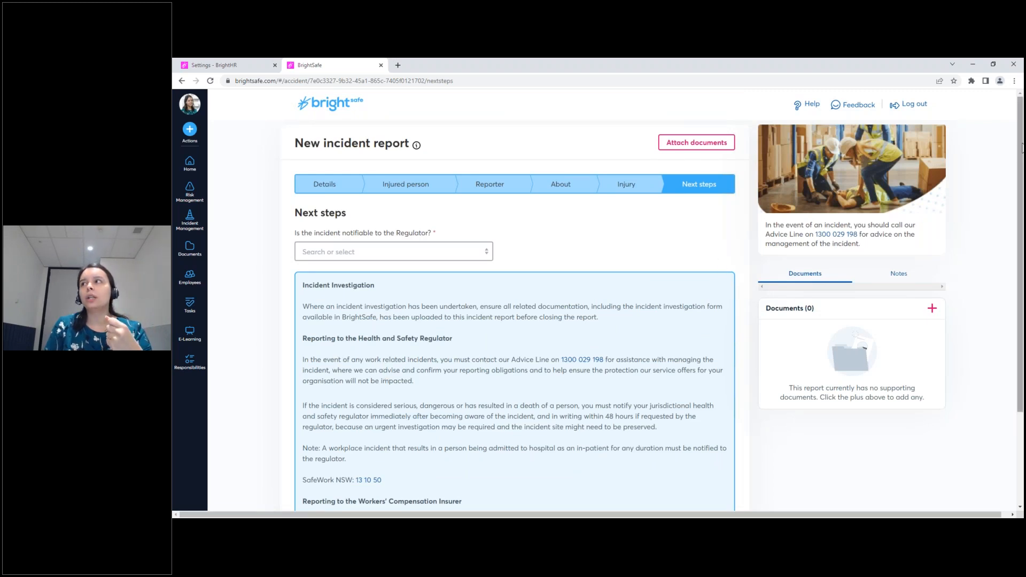
Read the next steps guidance and answer No to whether the incident is notifiable to the Regulator.
scroll(289, 335, down, 2)
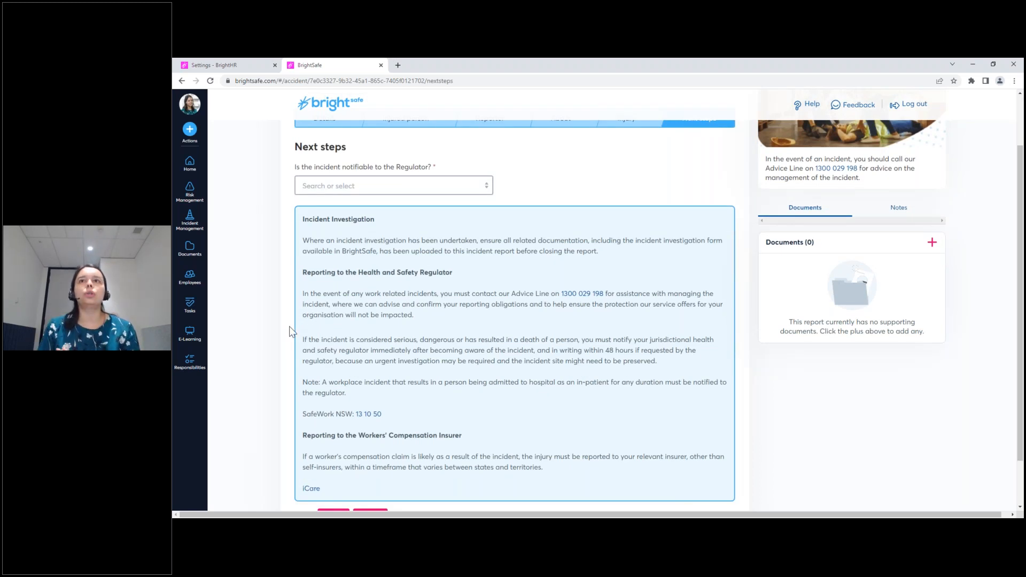
click(370, 187)
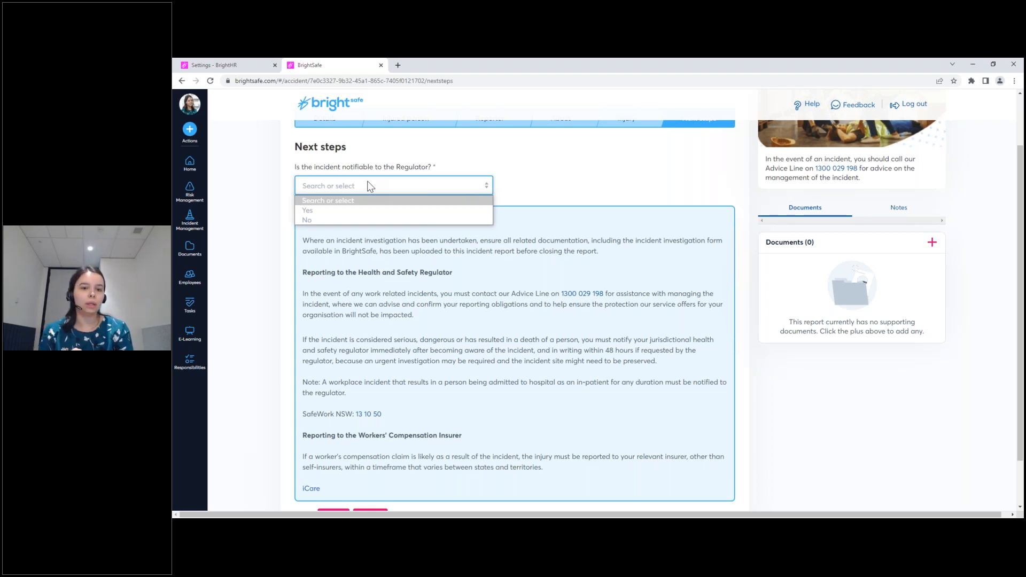
click(331, 220)
click(356, 269)
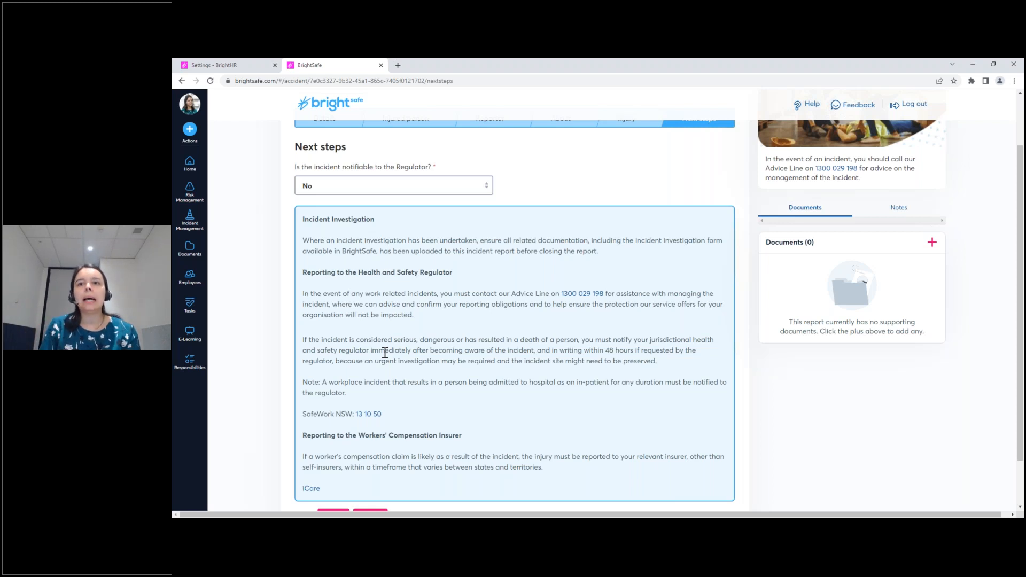
Close the incident report and confirm its closure.
scroll(382, 463, down, 1)
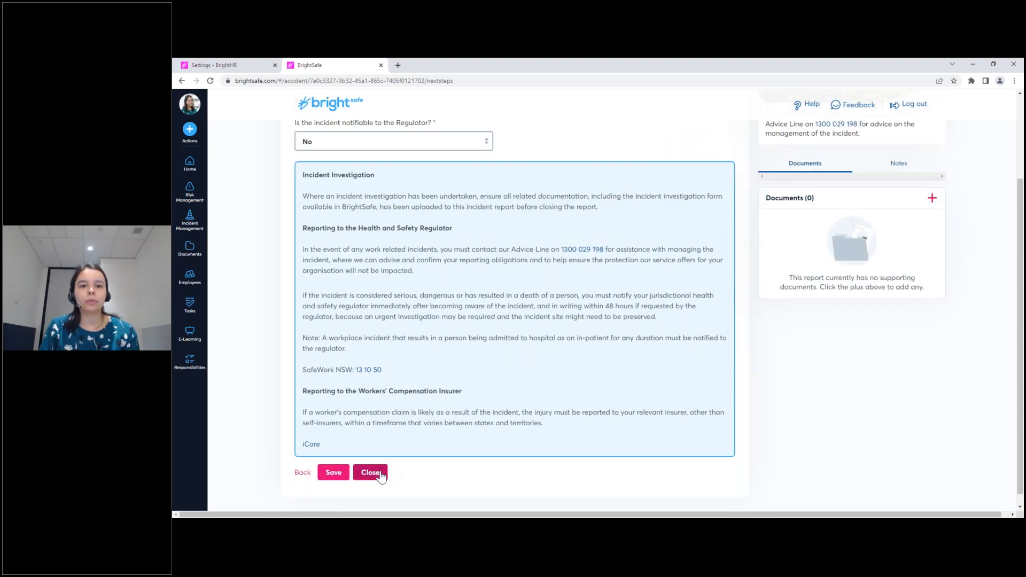
click(381, 474)
click(381, 474)
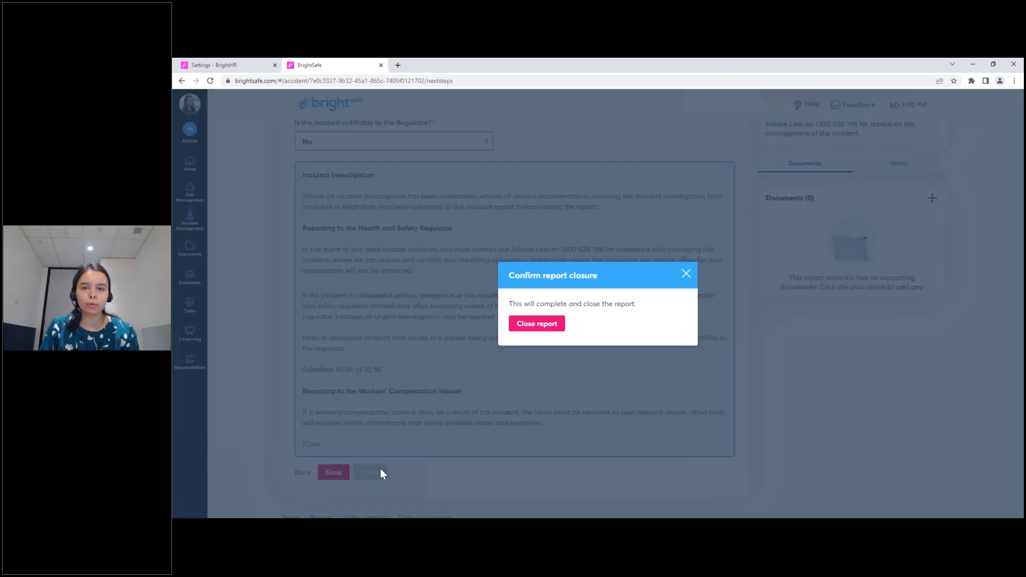
click(545, 326)
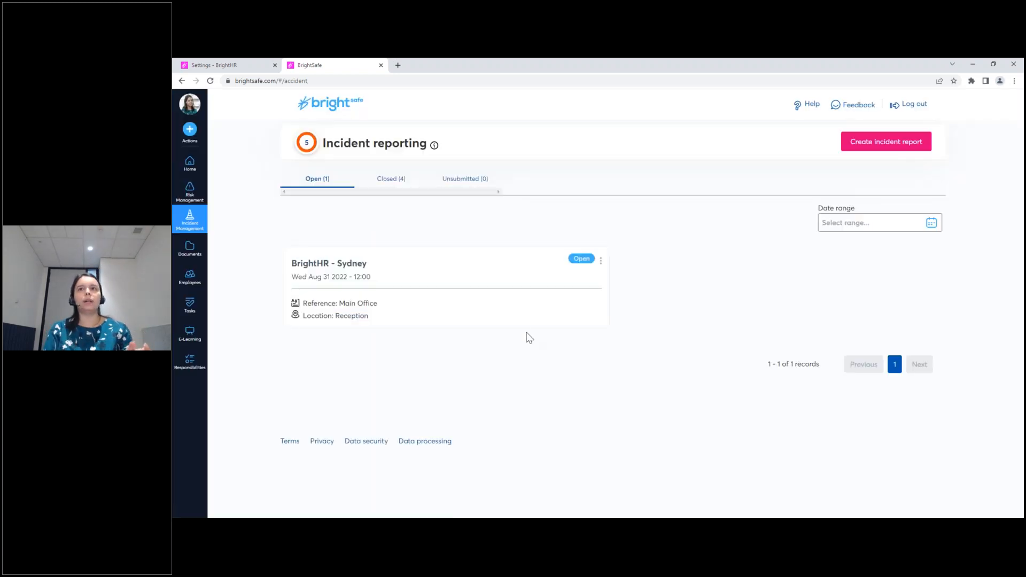
View the closed and open incident reports and the available actions for the closed Store Room and open Main Office reports.
click(396, 186)
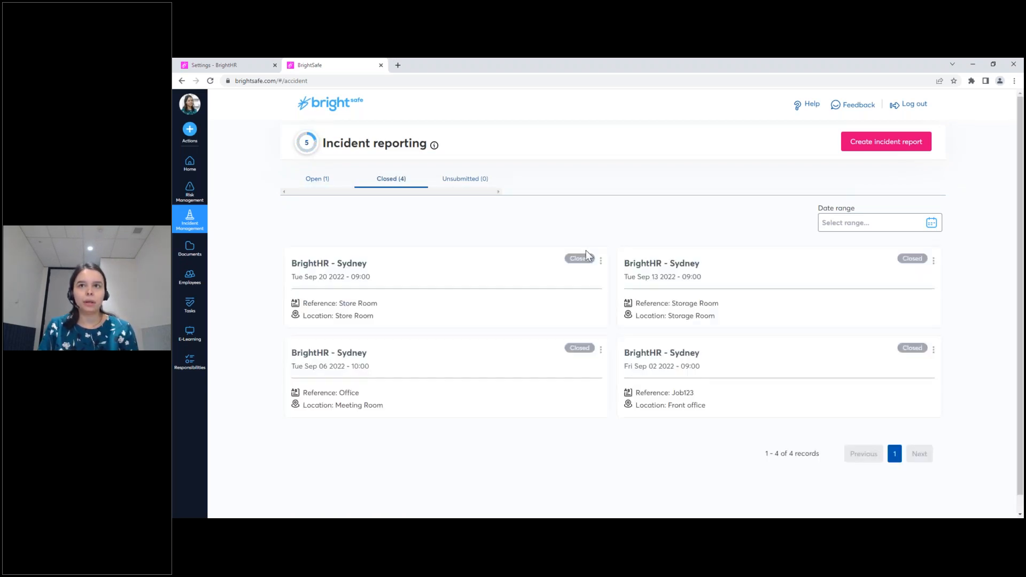
click(602, 262)
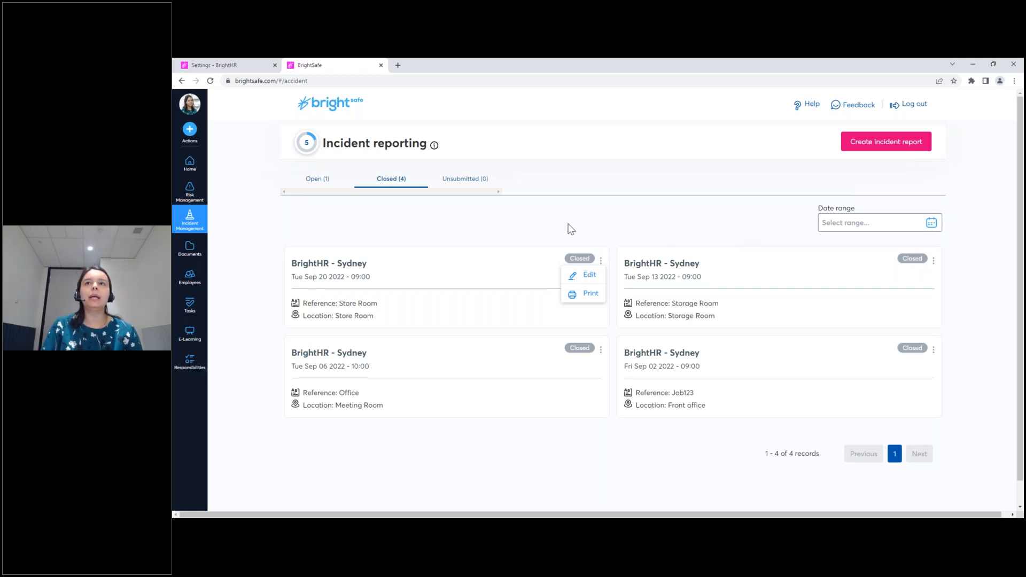
click(320, 181)
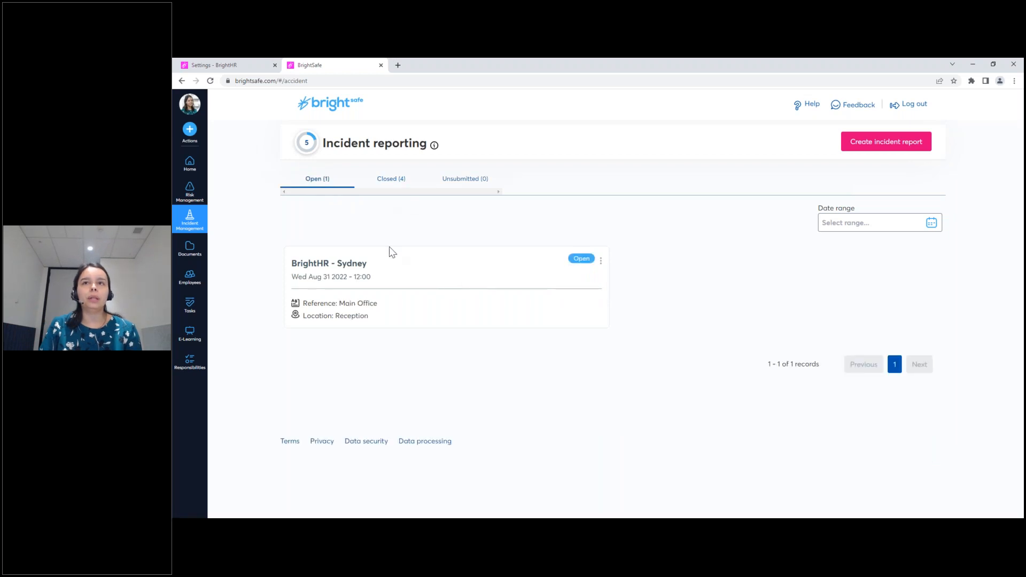
click(601, 261)
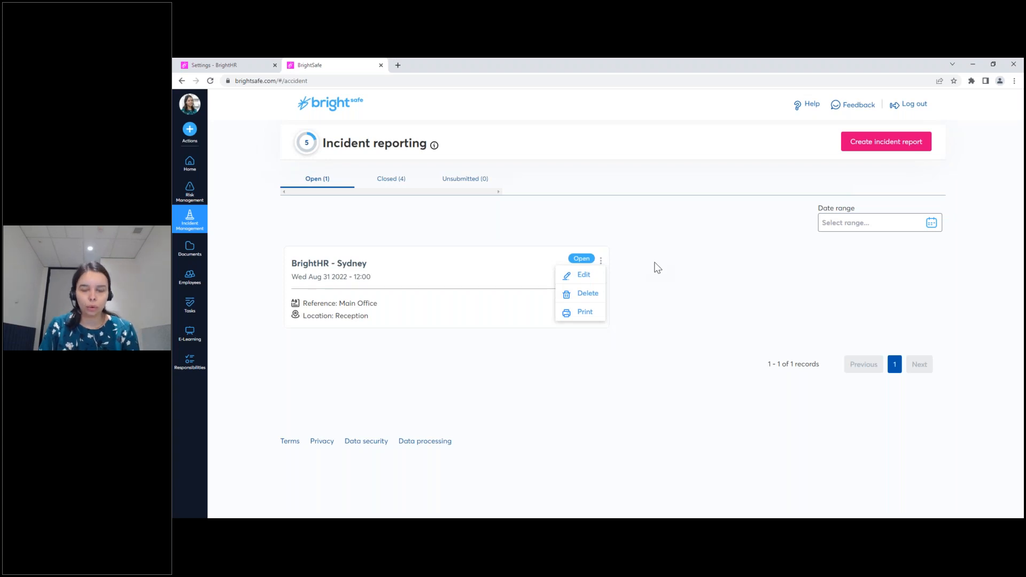
Open the first administrator's settings in the employee list, examine the responsible person and hazard notification options, and close them without saving.
click(656, 266)
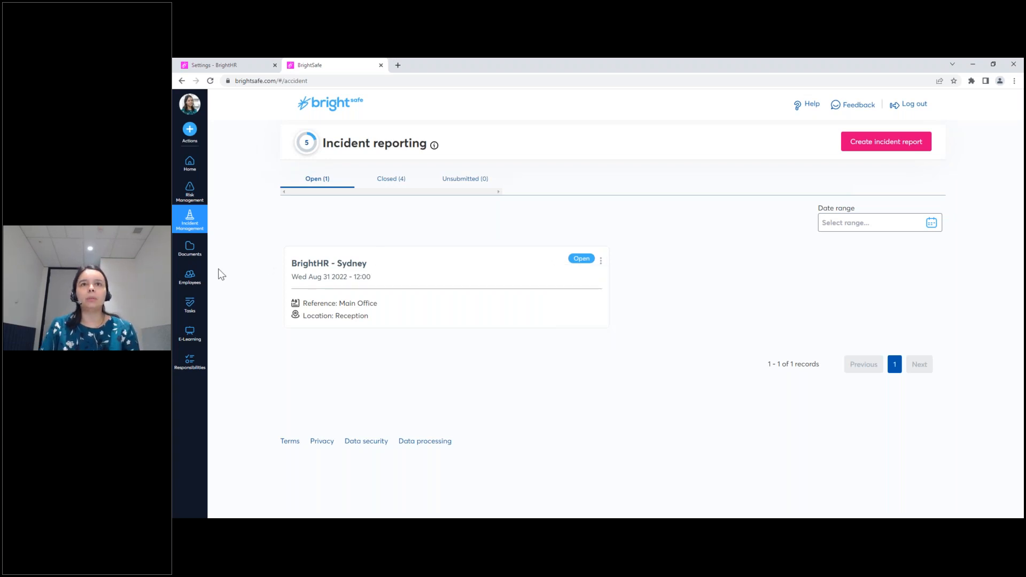
click(196, 282)
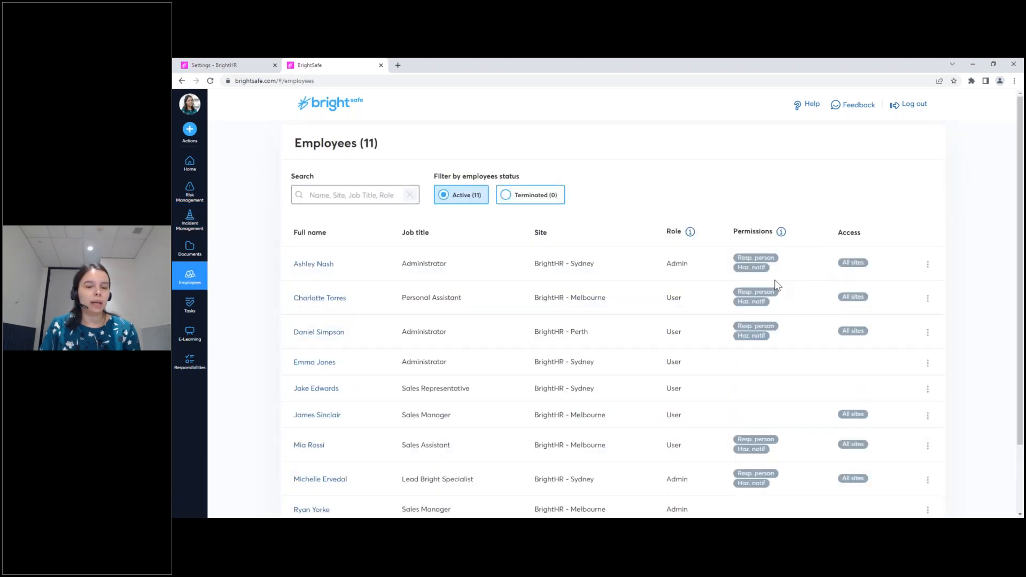
click(328, 265)
drag(509, 342, 652, 344)
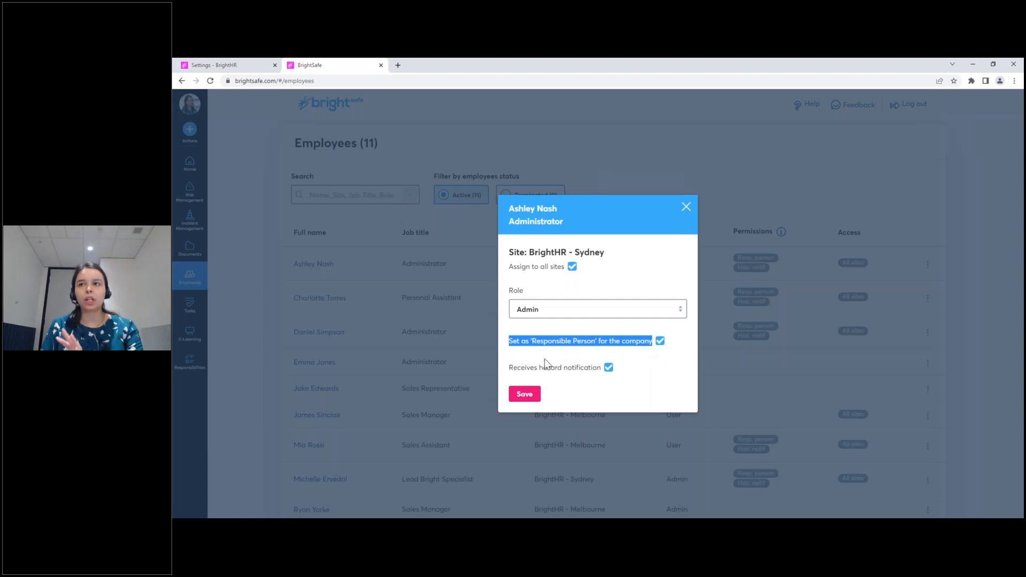
drag(509, 371, 605, 374)
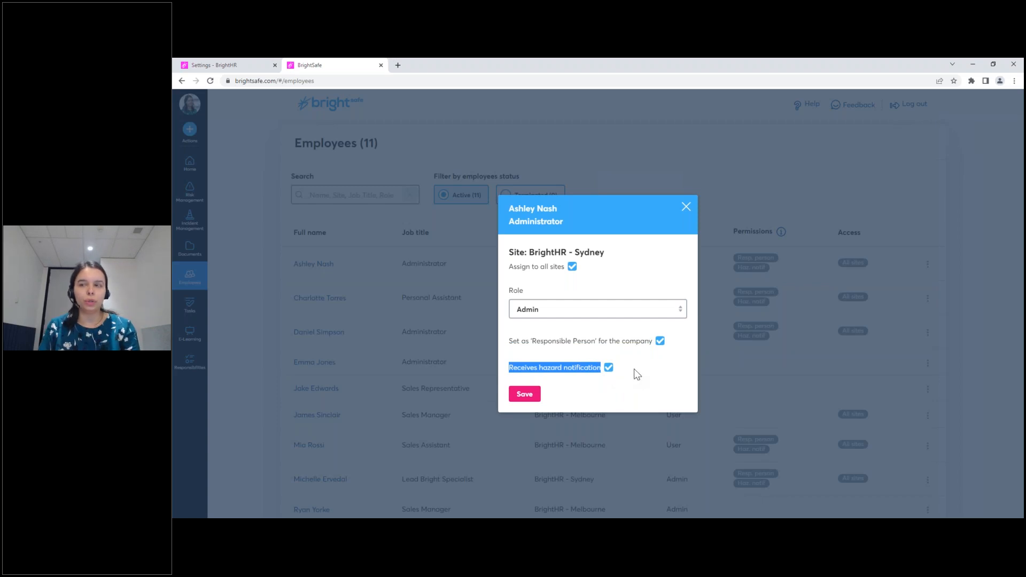
click(685, 210)
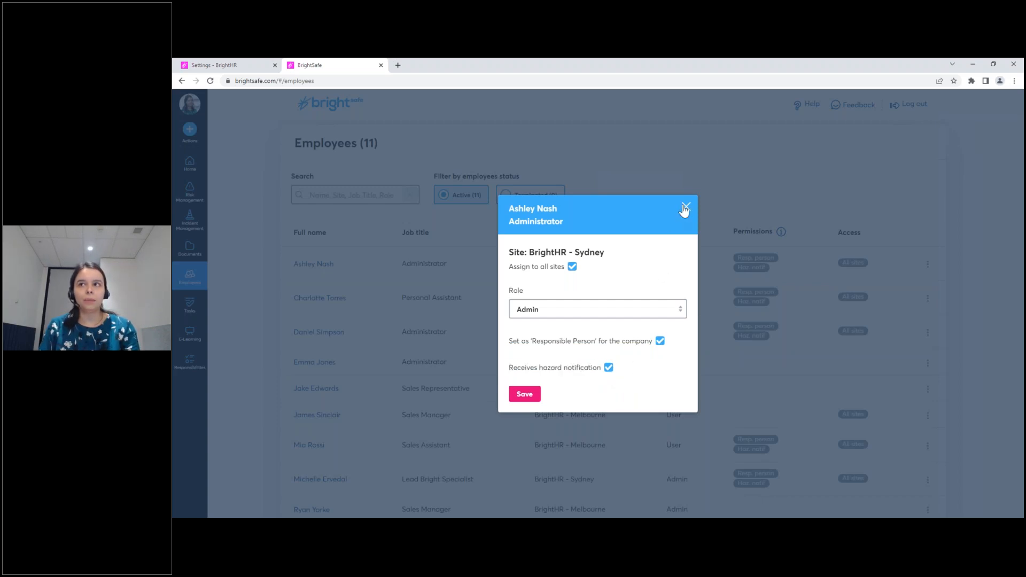
click(684, 210)
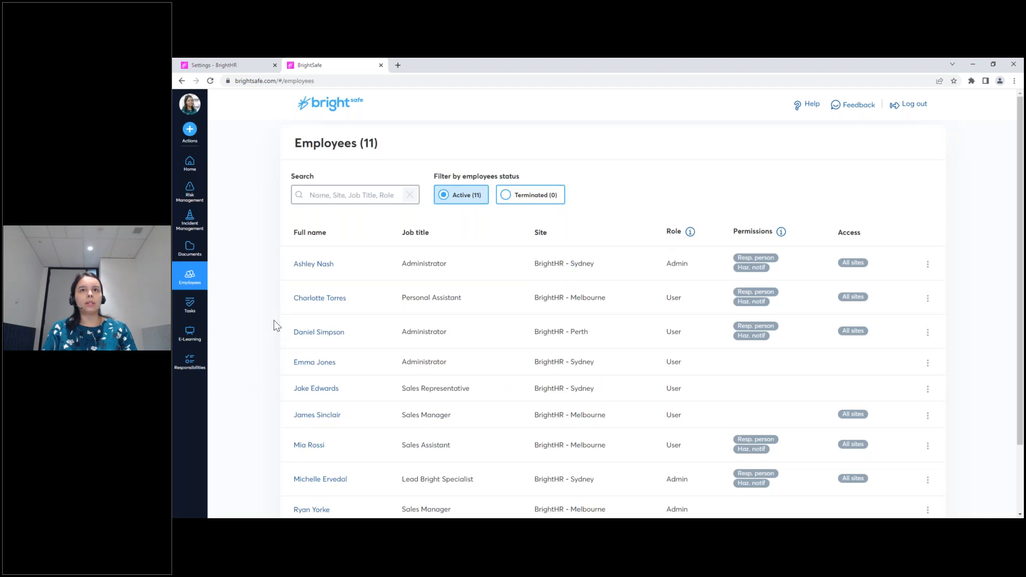
Start a new near miss report and make its title ready for entry.
click(202, 228)
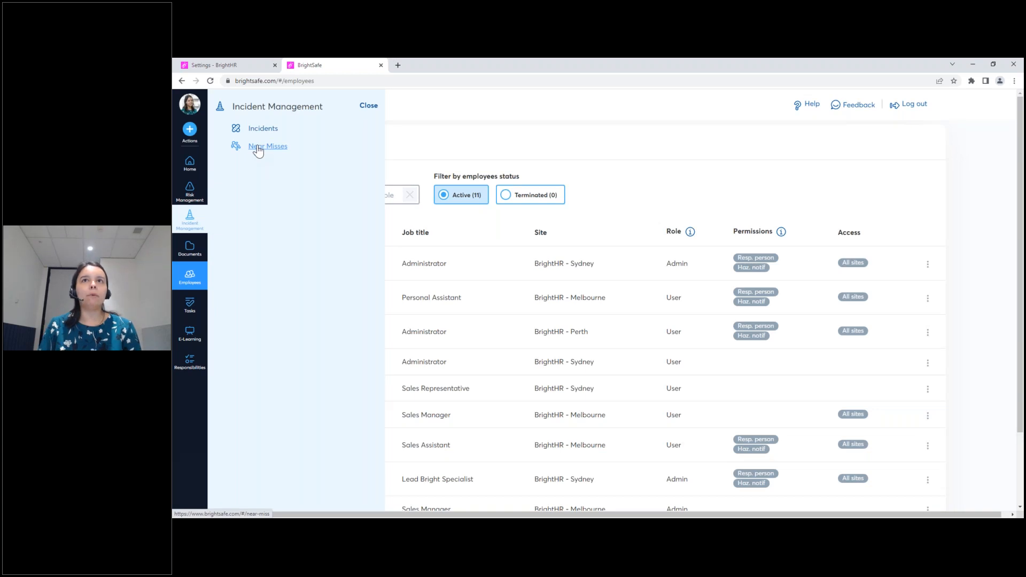
click(257, 148)
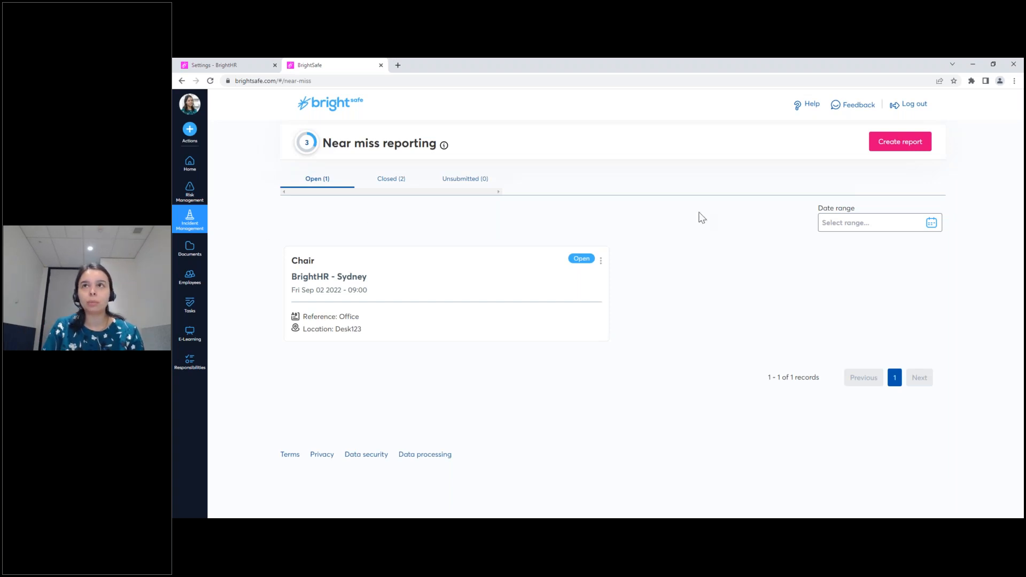
click(885, 153)
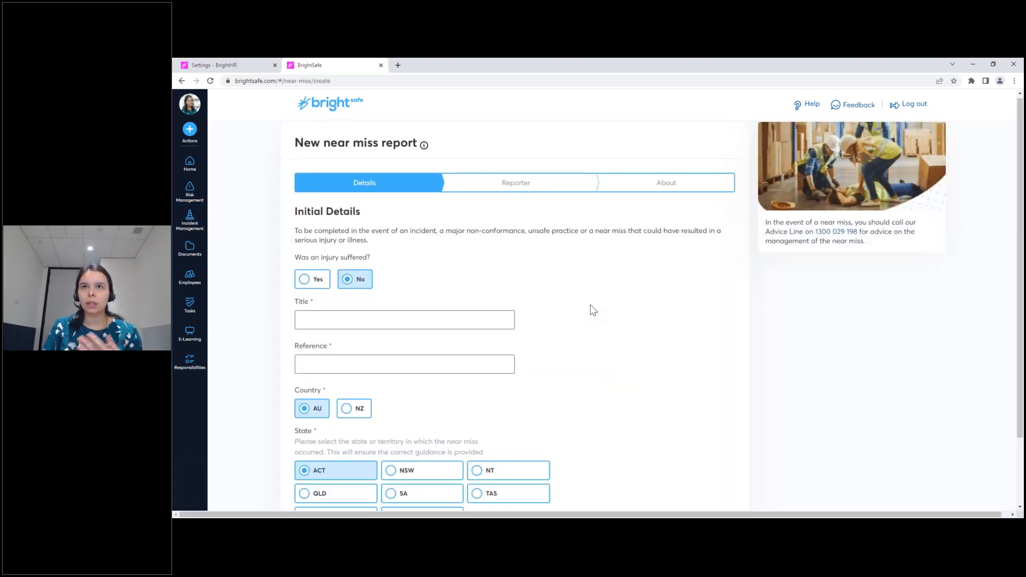
scroll(590, 307, down, 1)
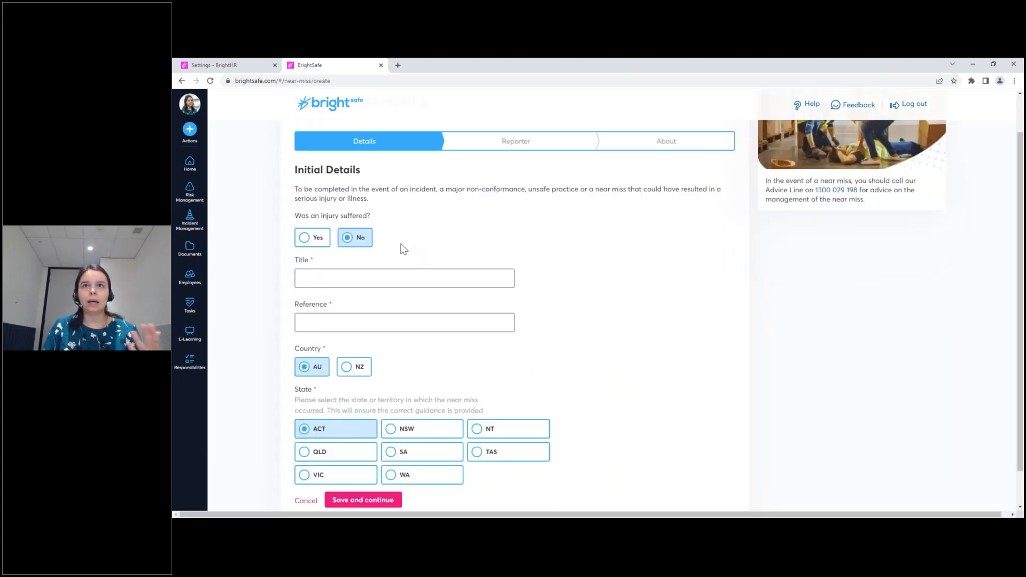
click(361, 279)
text(Ladder)
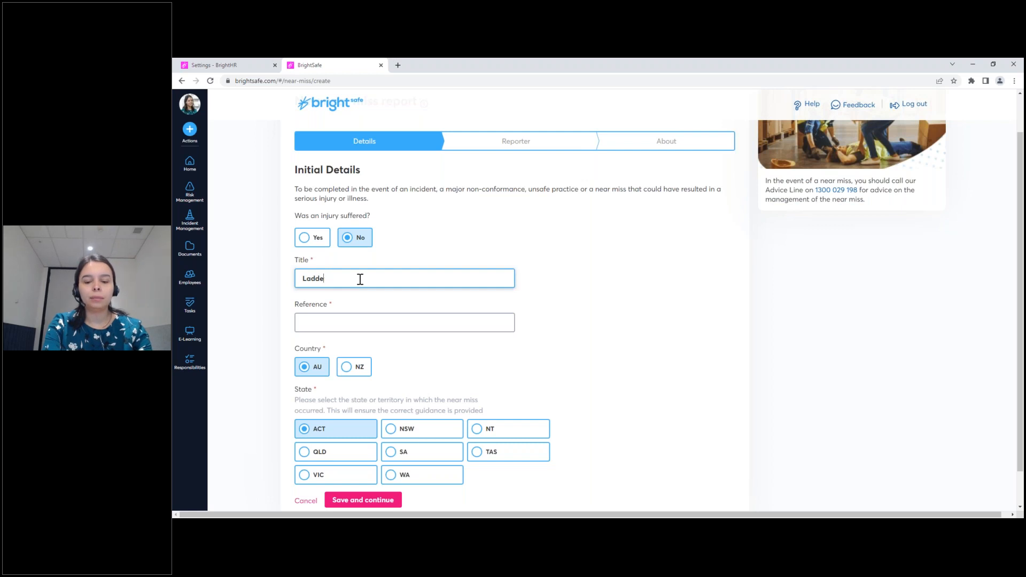
key(BackSpace)
key(BackSpace)
key(BackSpace)
key(BackSpace)
key(BackSpace)
key(BackSpace)
Title the near miss report "Faulty Ladder", set its reference to "Store Room" and state to NSW, and save and continue.
text(Faulty Ladder)
key(Tab)
text(Store Room)
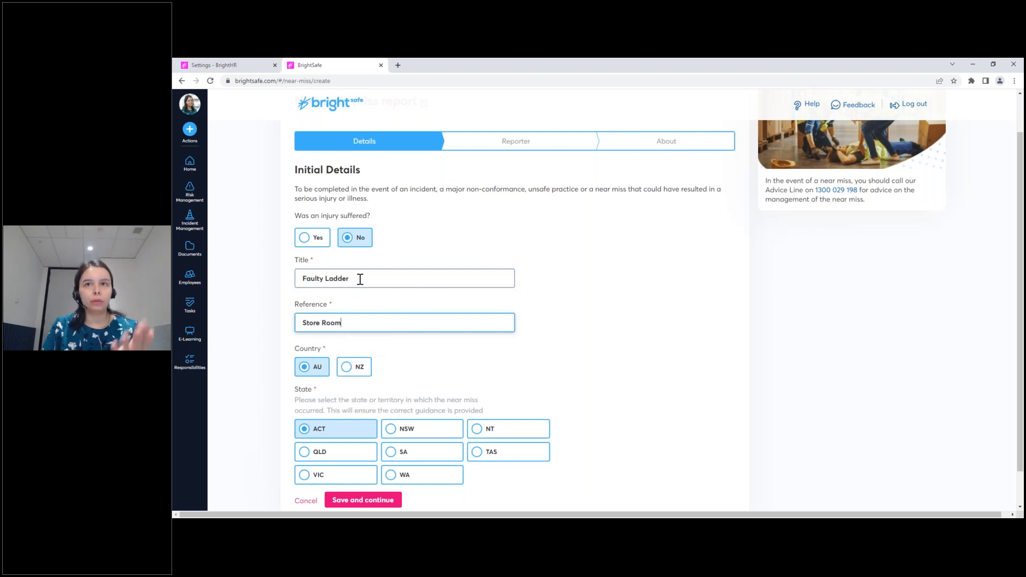
click(390, 433)
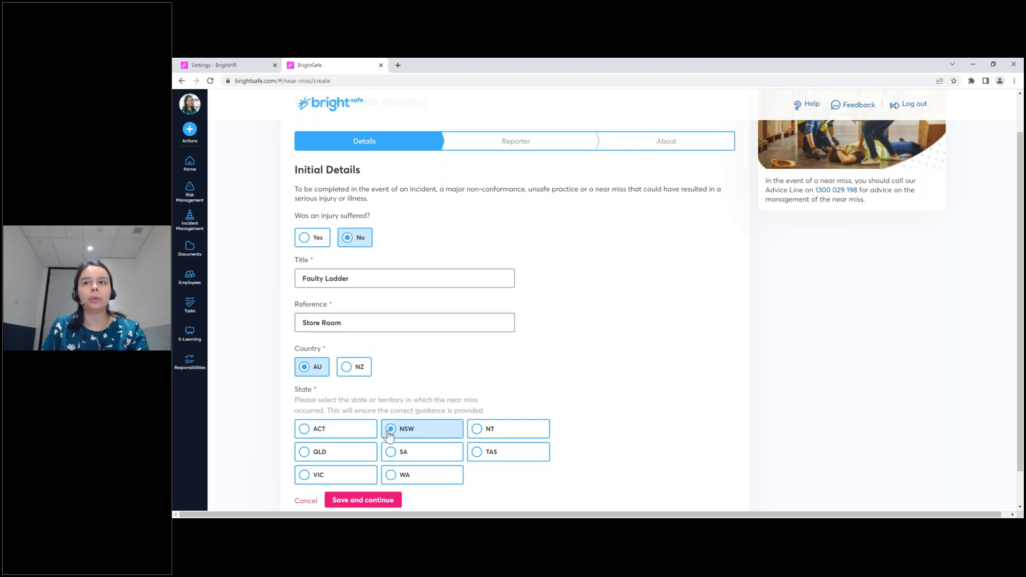
click(370, 501)
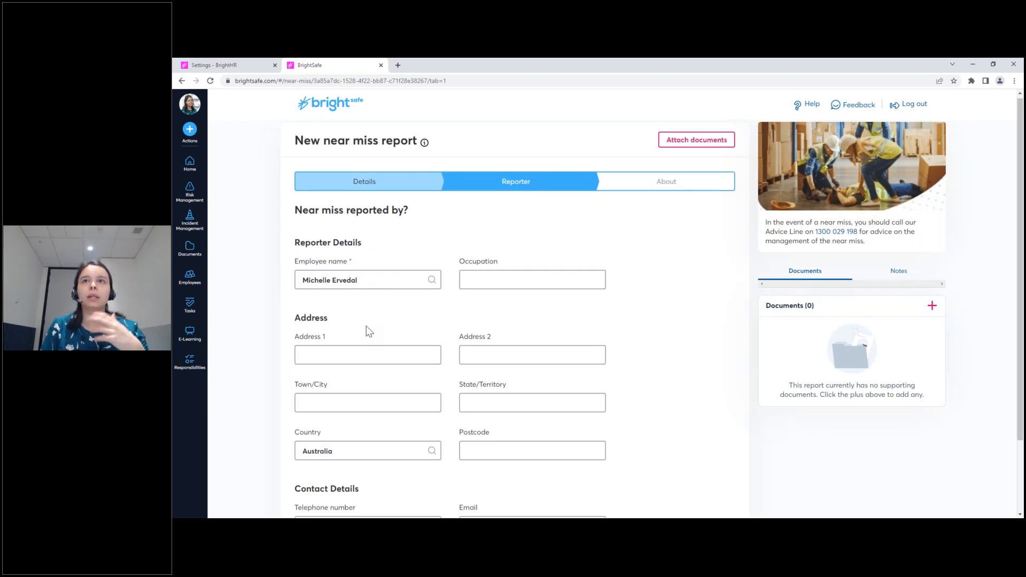
Save the prefilled reporter details, and set the near miss site to BrightHR - Sydney and the location to "Store Room".
scroll(367, 331, down, 2)
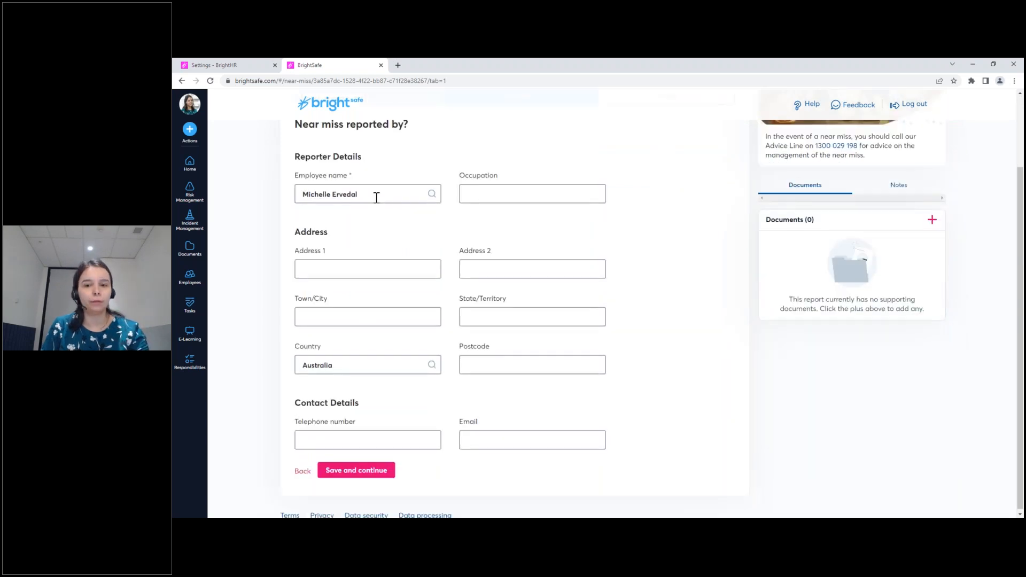
click(385, 477)
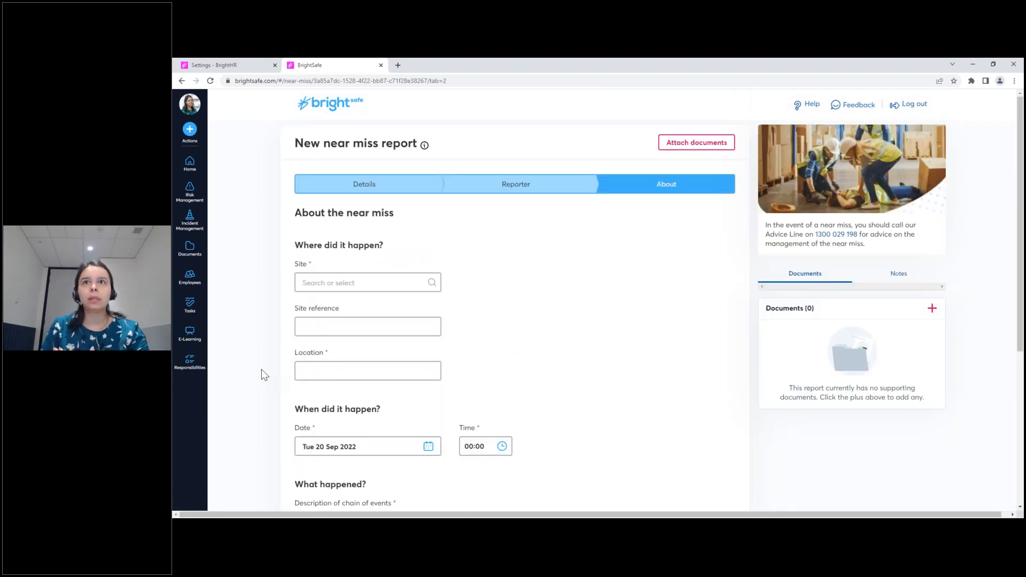
scroll(261, 370, down, 1)
scroll(261, 370, down, 3)
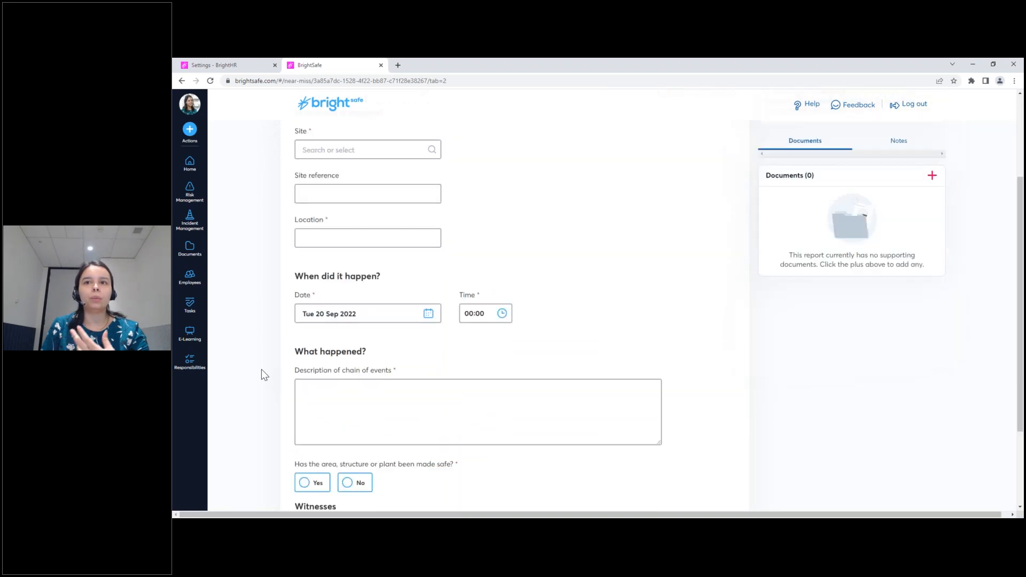
scroll(266, 374, up, 3)
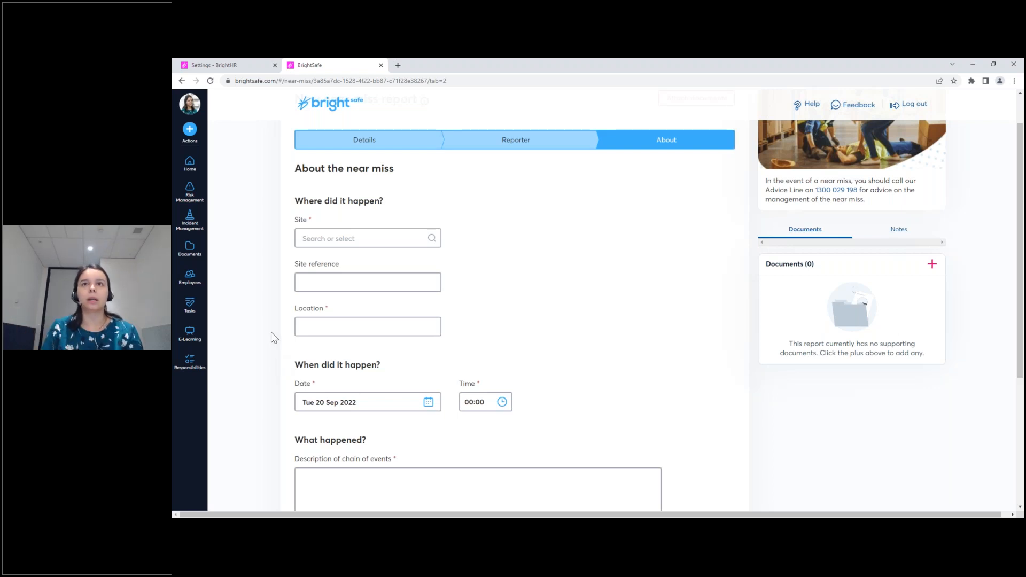
click(331, 235)
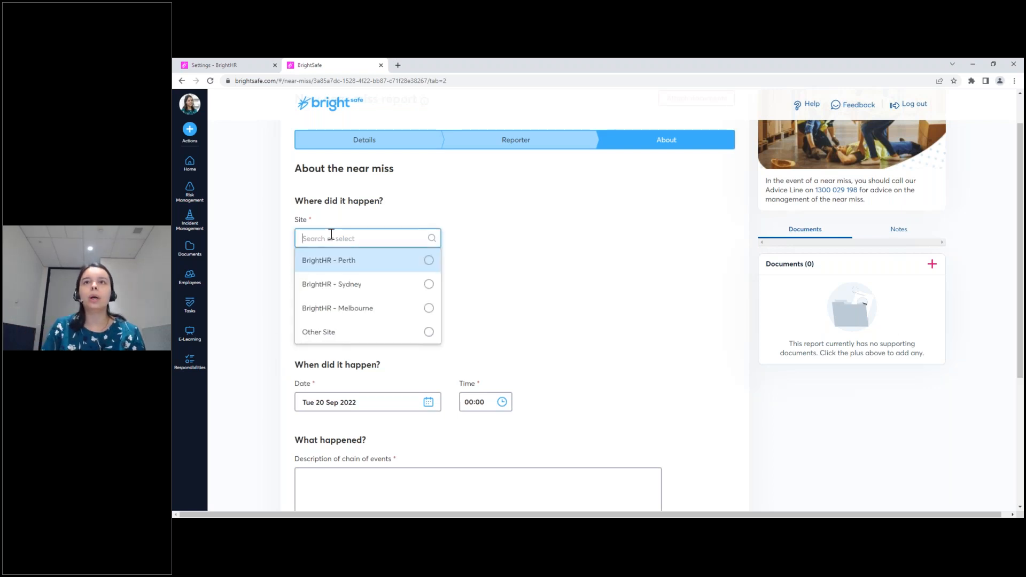
click(396, 290)
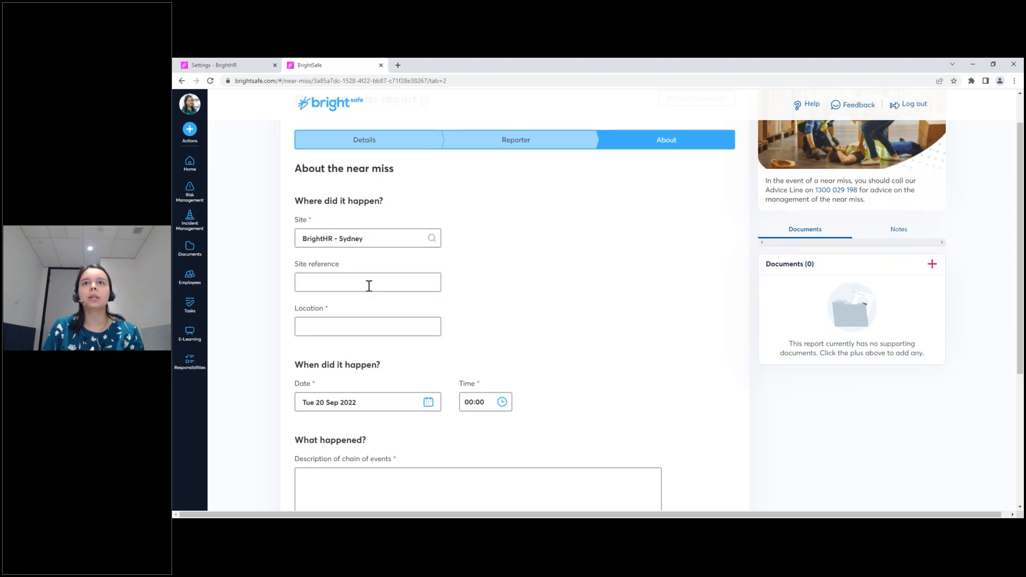
click(346, 326)
text(Store Room)
Set the near miss time to 08:50 and make the description of the chain of events ready for entry.
click(504, 404)
scroll(494, 471, down, 2)
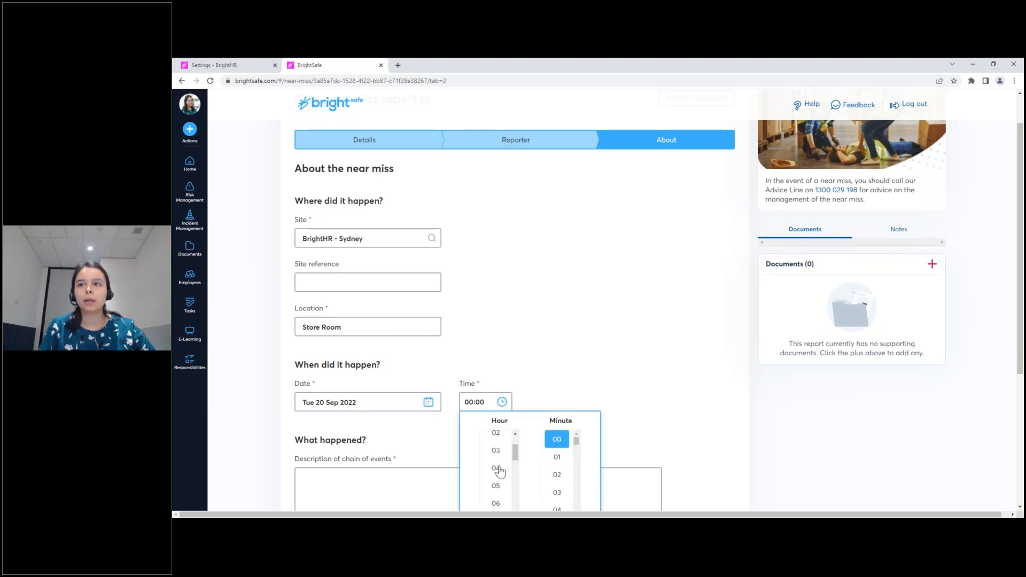
click(496, 492)
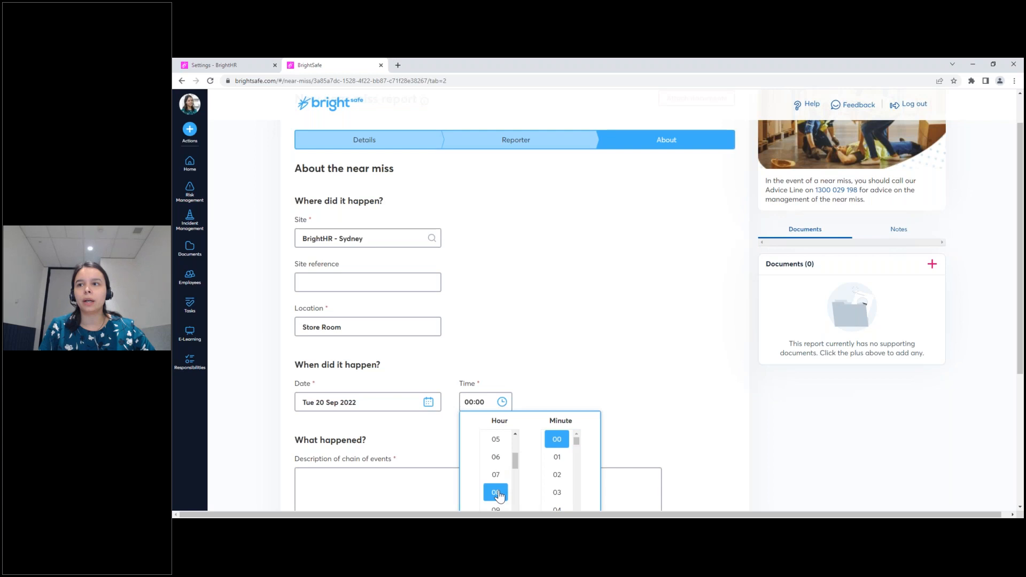
scroll(551, 363, down, 8)
scroll(551, 363, down, 7)
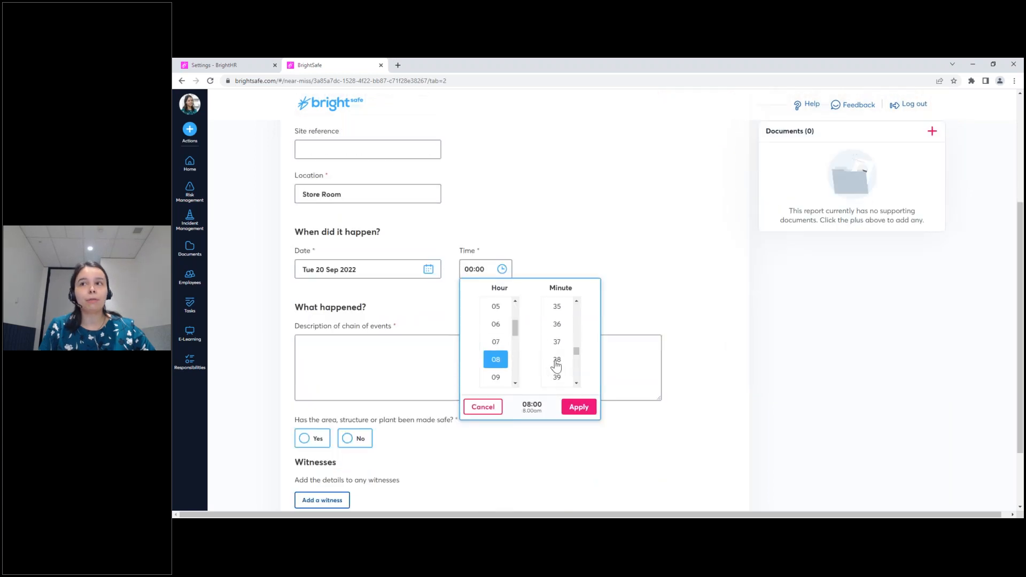
click(557, 351)
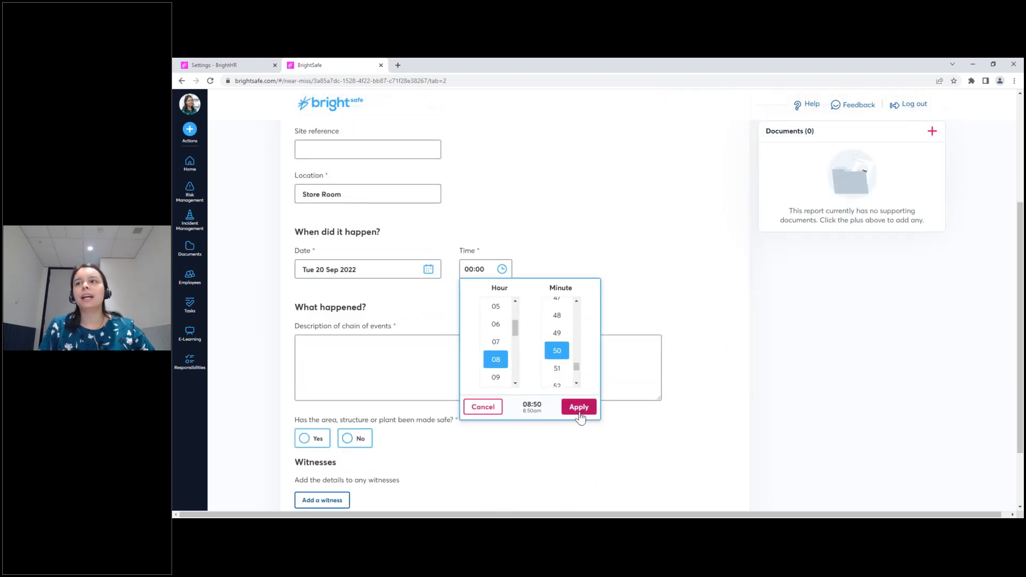
click(579, 407)
click(430, 373)
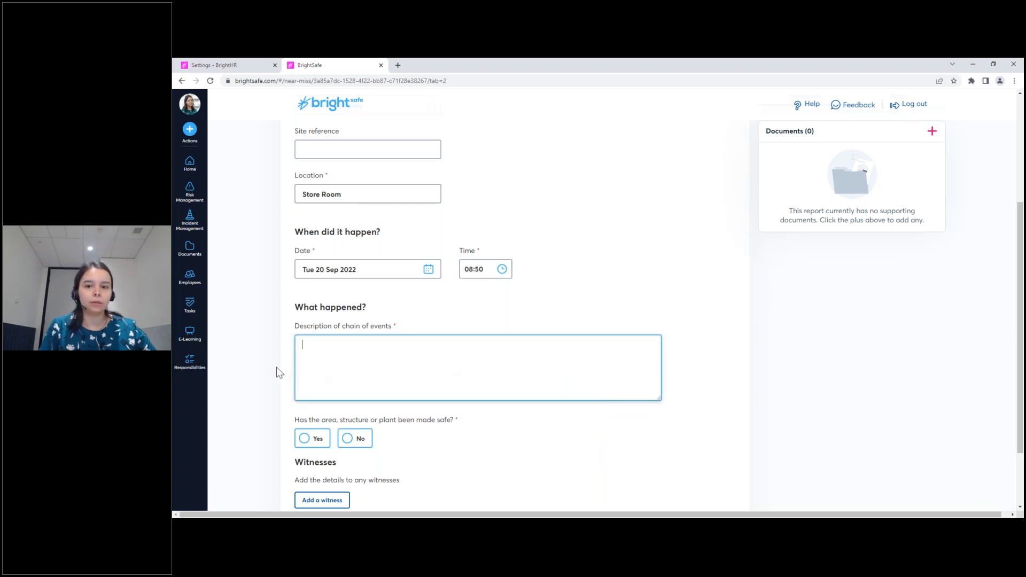
text(Was about to climb)
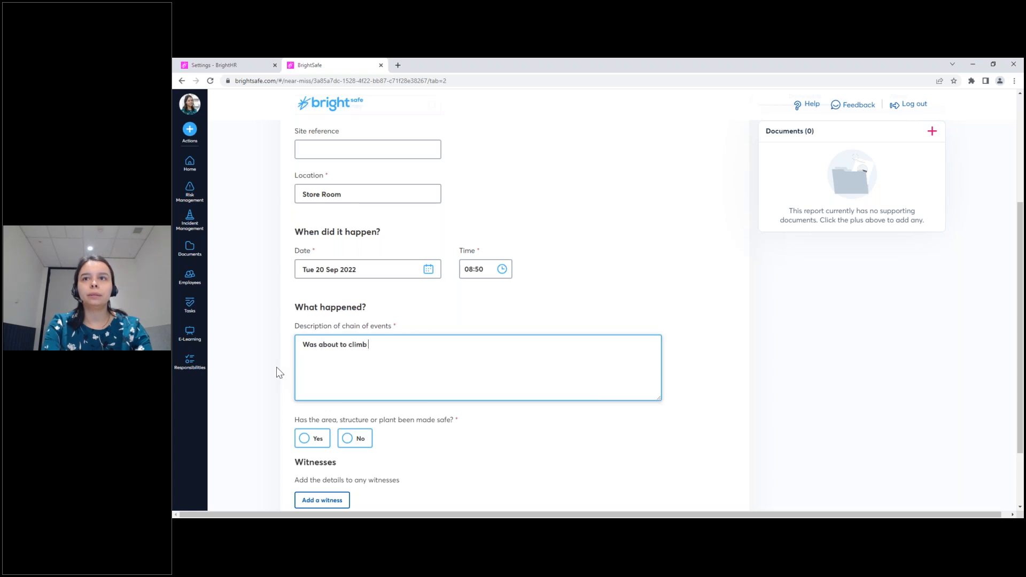
key(BackSpace)
key(BackSpace)
key(BackSpace)
key(BackSpace)
key(BackSpace)
key(BackSpace)
key(BackSpace)
key(BackSpace)
key(BackSpace)
key(BackSpace)
key(BackSpace)
key(BackSpace)
key(BackSpace)
key(BackSpace)
key(BackSpace)
key(BackSpace)
key(BackSpace)
key(BackSpace)
key(BackSpace)
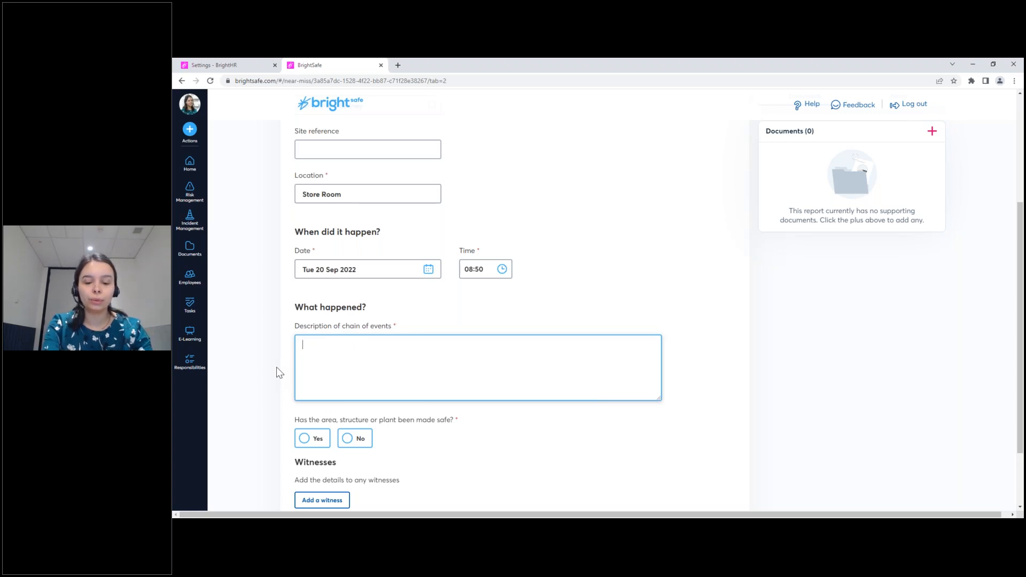
Describe the chain of events as "Climbed the ladder and rung gave in but no injury sustained".
text(Climbe)
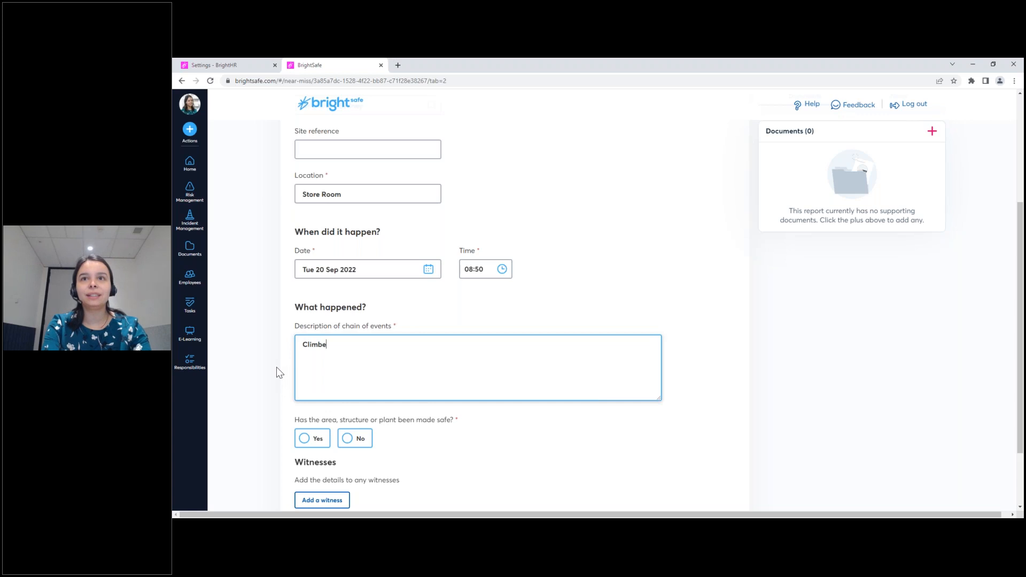
text(d the ladder but)
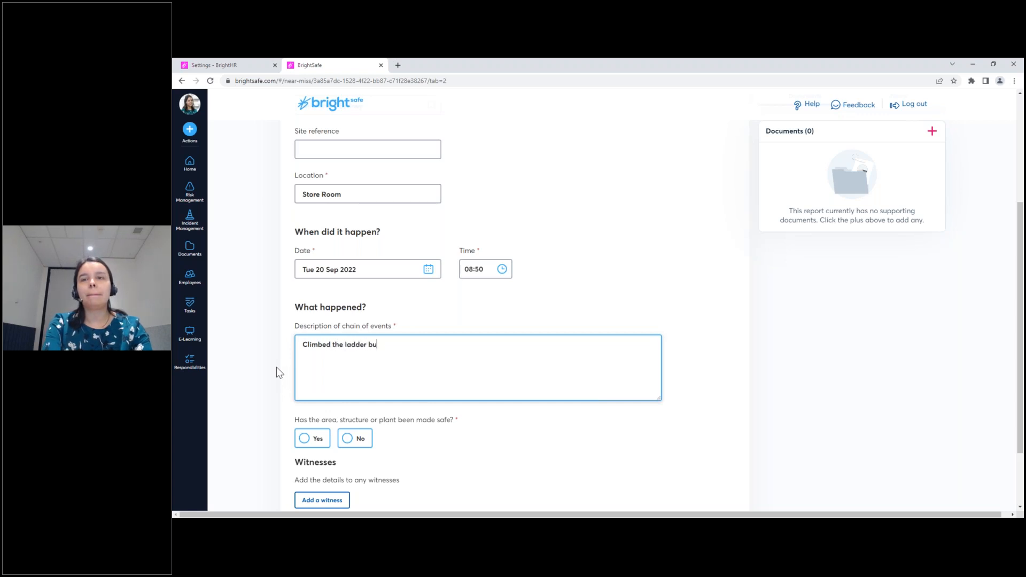
key(BackSpace)
key(BackSpace)
key(BackSpace)
text(and rung gave in but no injury sustained)
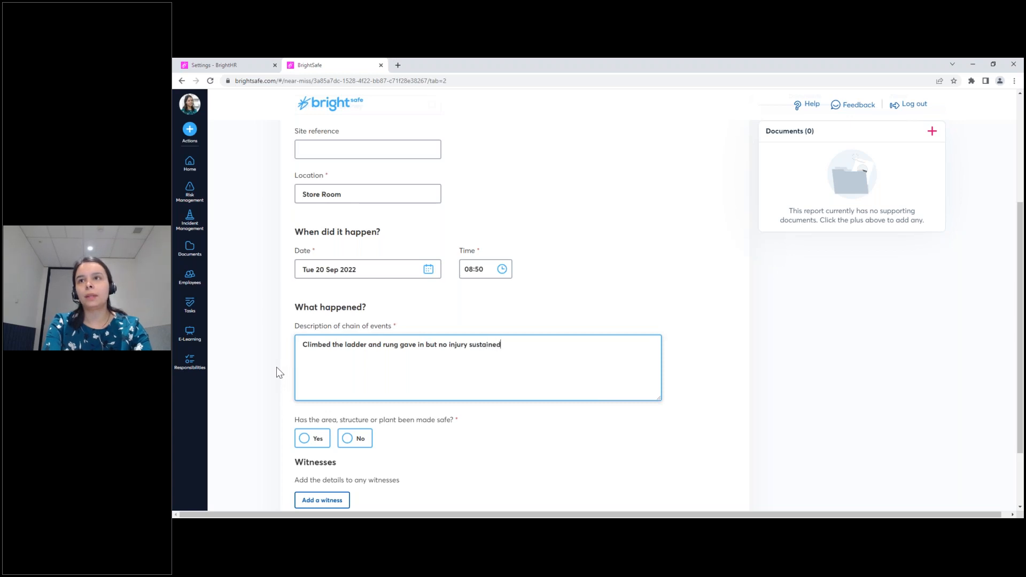
Answer Yes to the area being made safe, enter "Removed ladder, and reported near miss and hazard" as action taken, and review the report.
scroll(270, 380, down, 1)
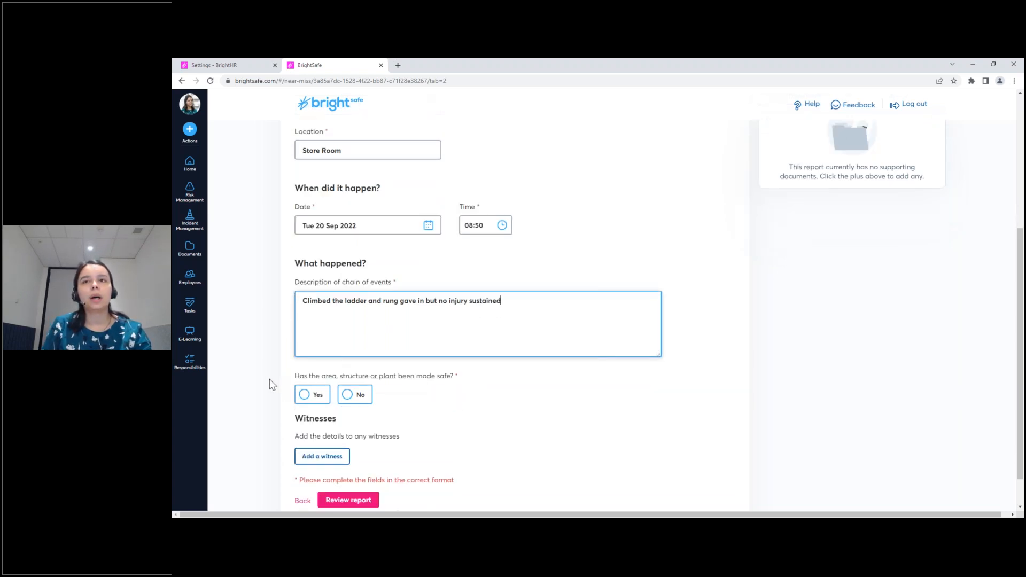
click(315, 396)
scroll(345, 359, down, 2)
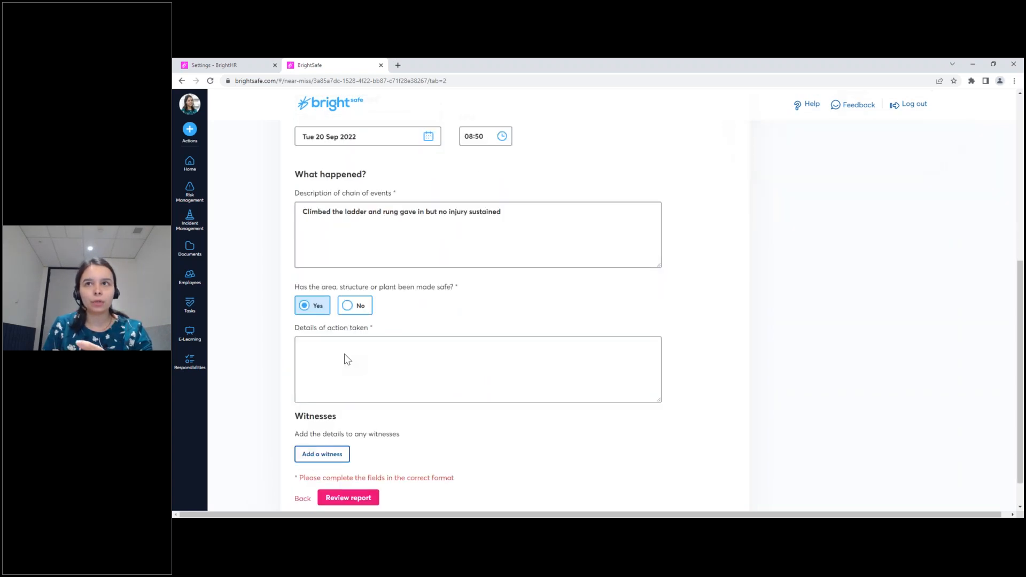
click(345, 355)
text(Remov)
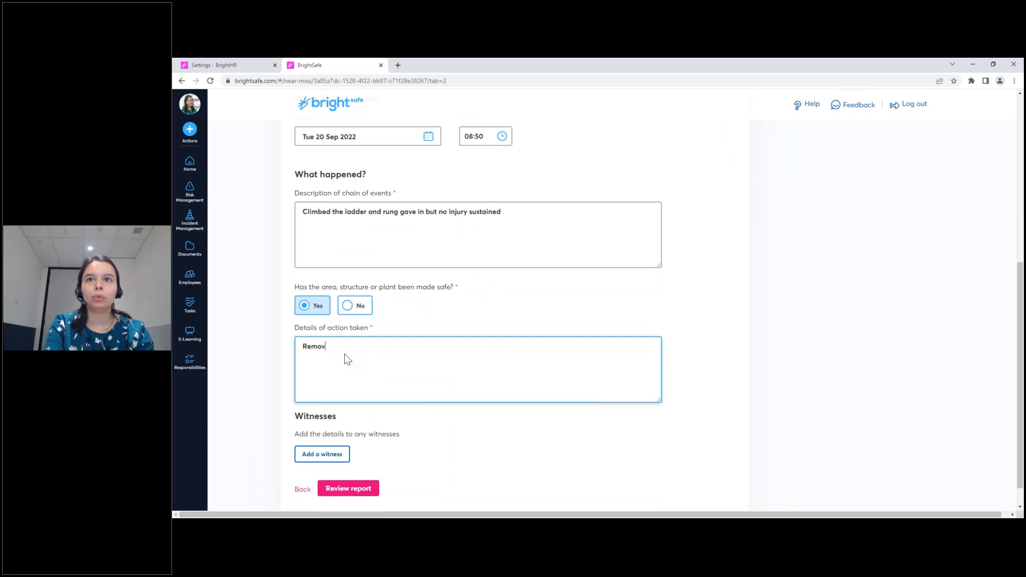
text(ed ladder, and reported near miss and hazard)
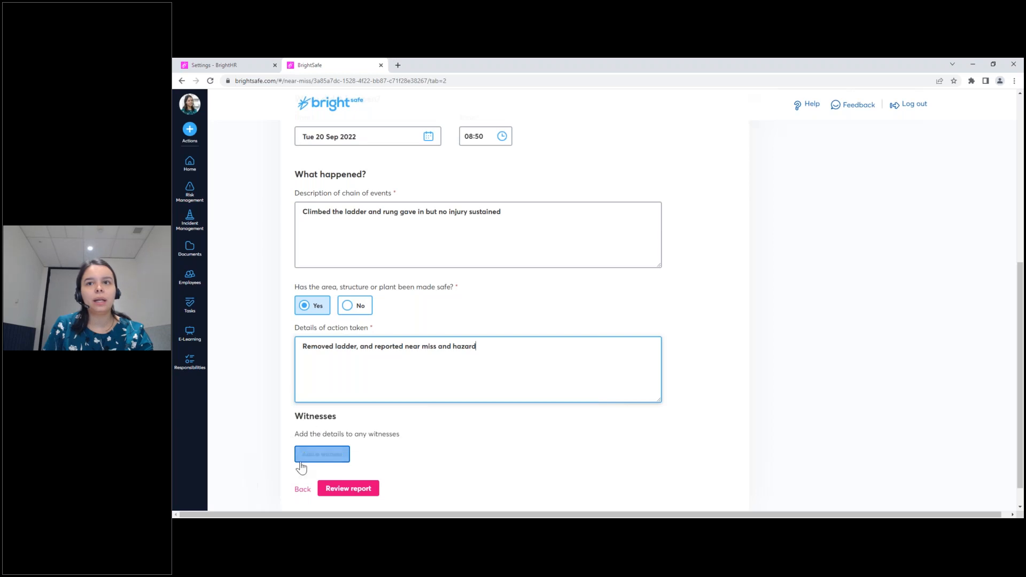
click(355, 489)
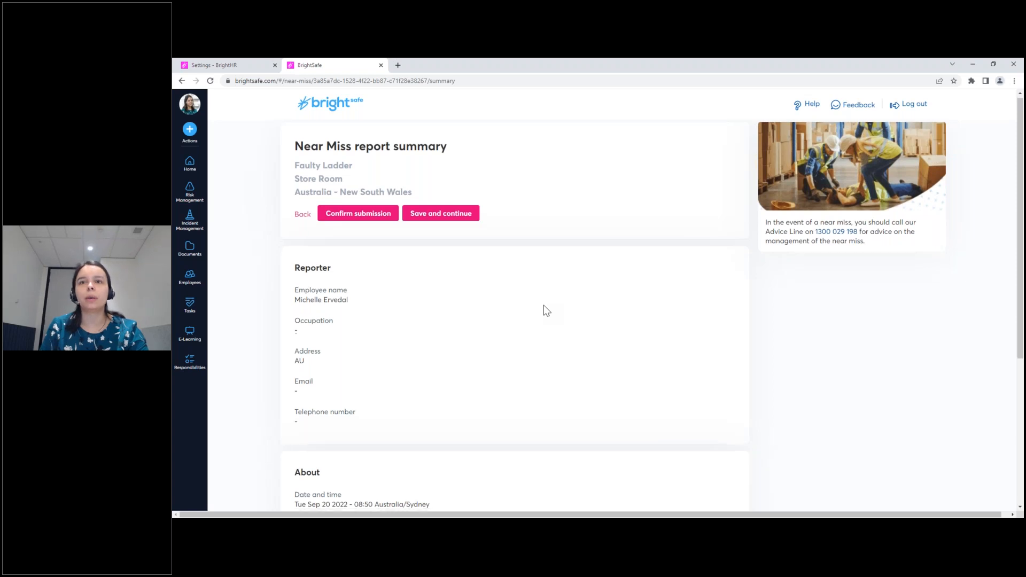
Review the near miss report summary, continue to the investigation stage and answer No to needing a formal investigation.
scroll(543, 306, down, 4)
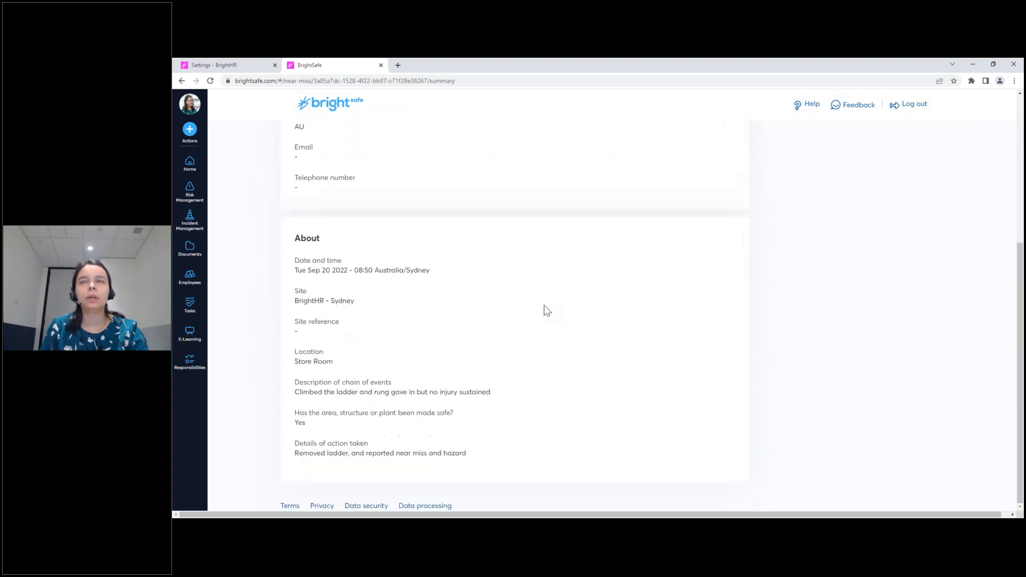
scroll(544, 312, up, 5)
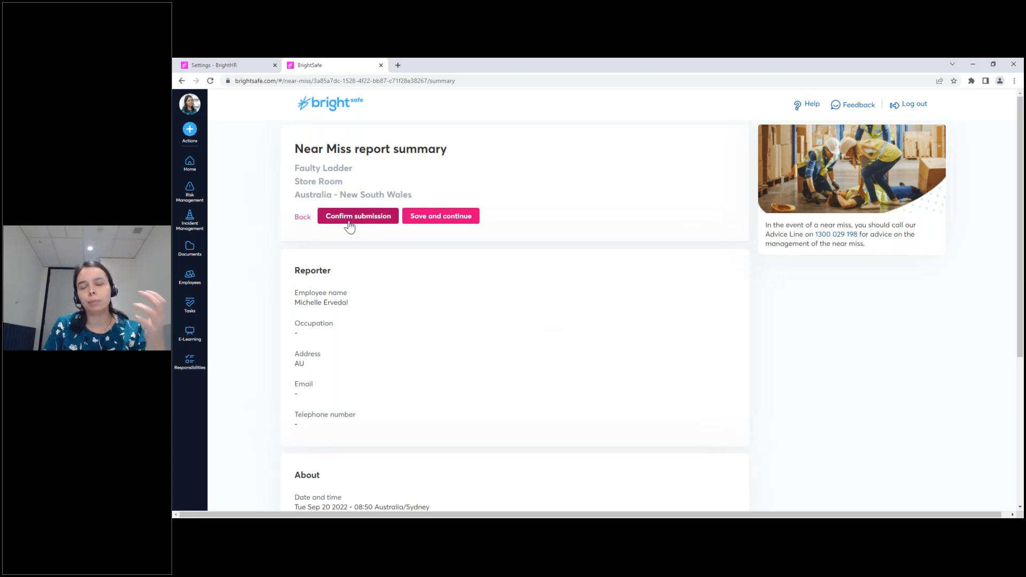
click(465, 223)
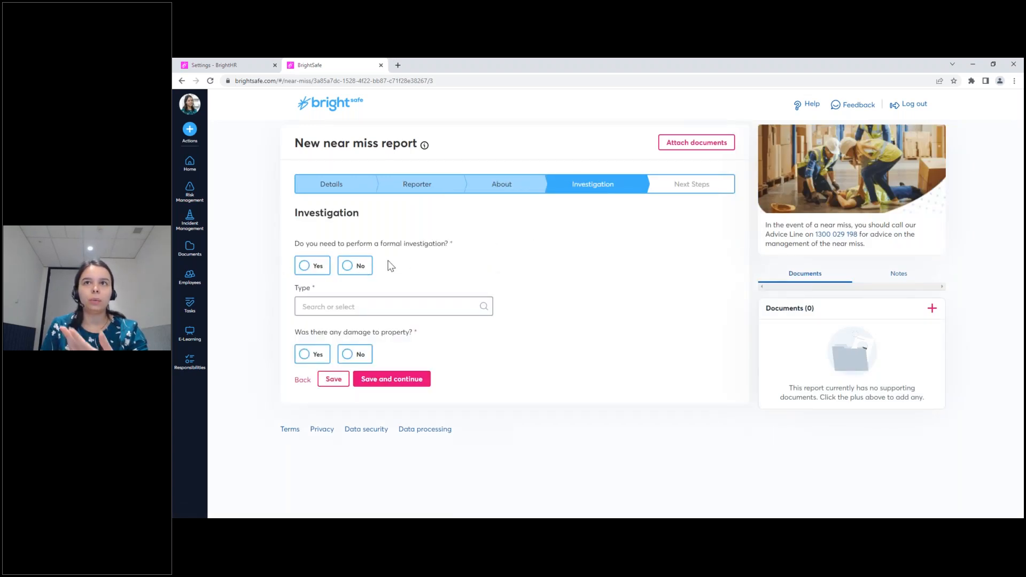
click(320, 267)
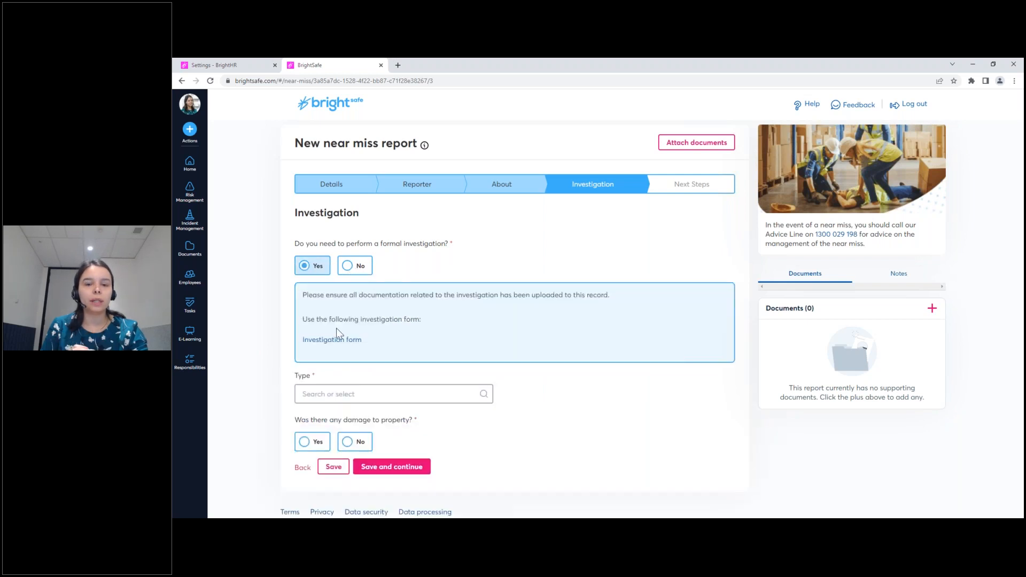
click(349, 276)
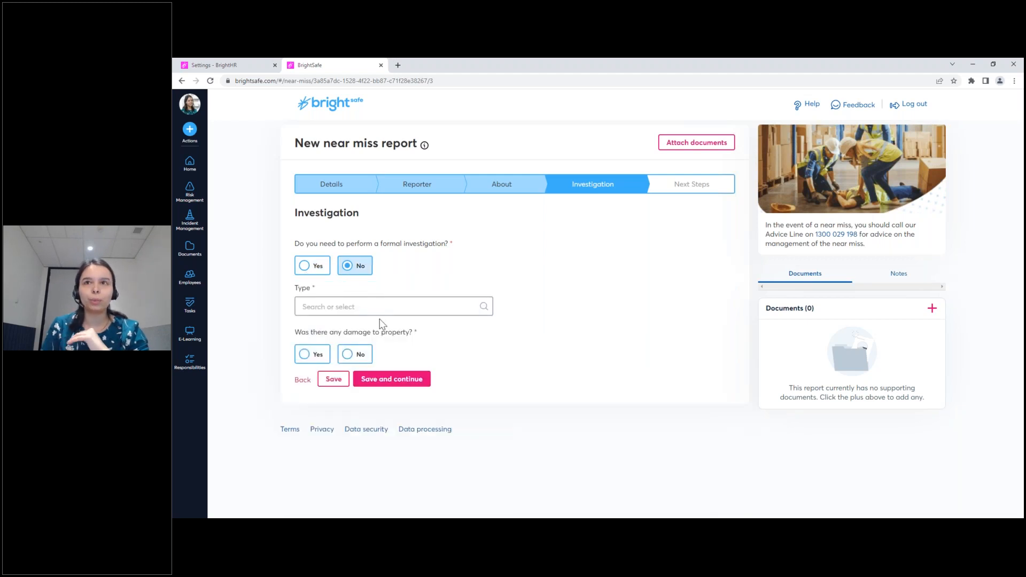
Set the near miss type to "Malfunction of plant", answer No to property damage, and save and continue.
click(381, 309)
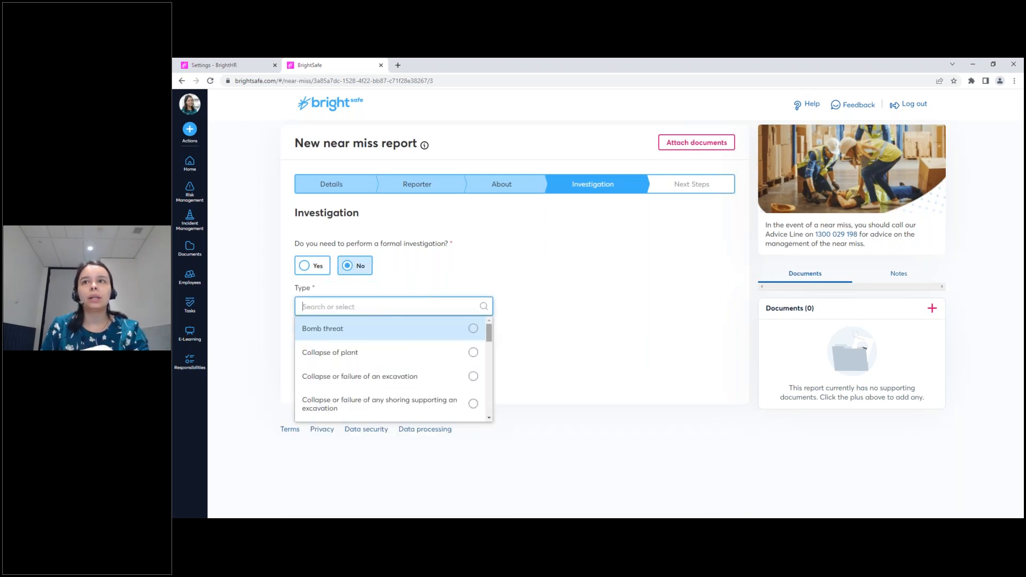
drag(490, 332, 492, 416)
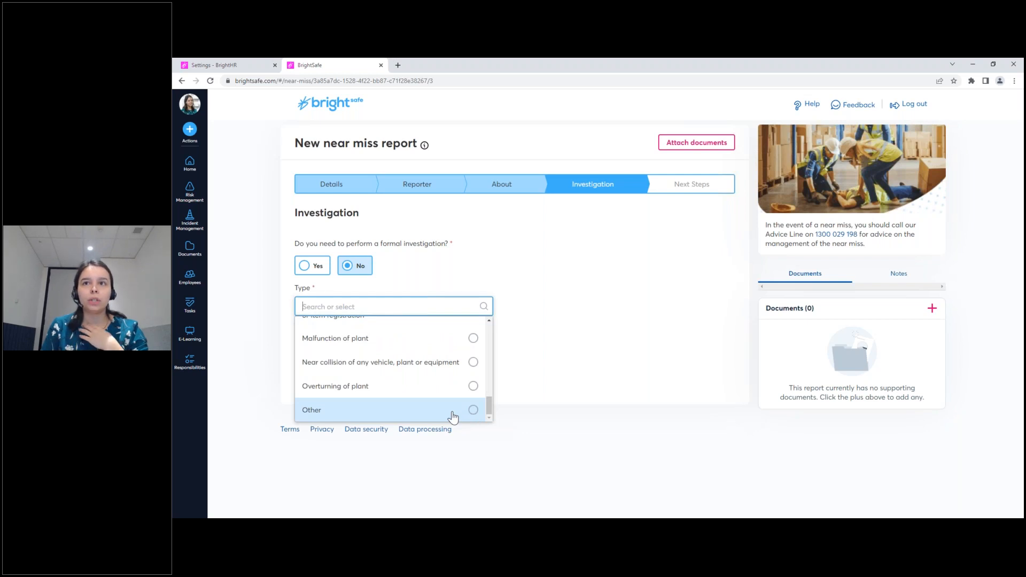
click(468, 345)
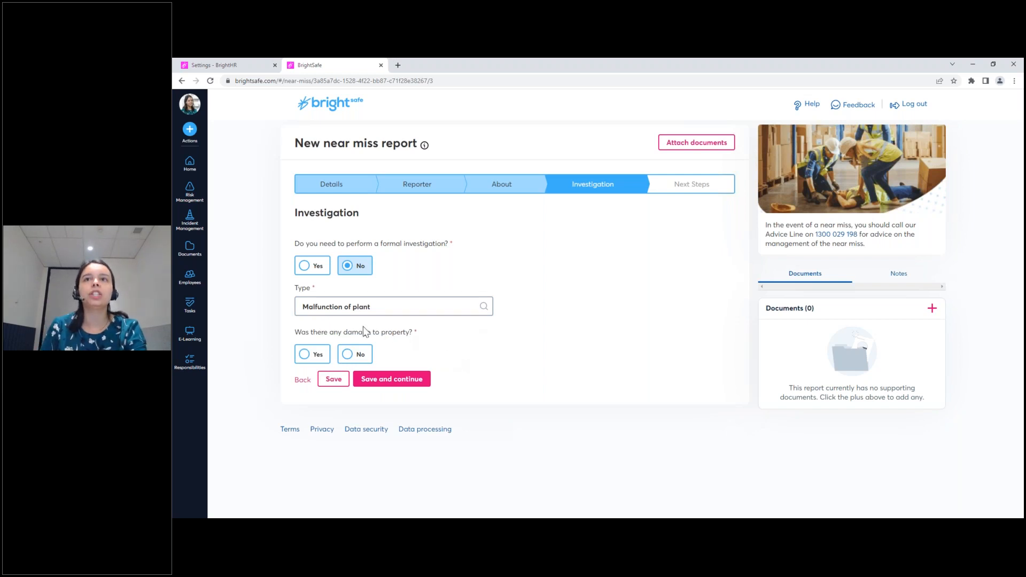
click(319, 357)
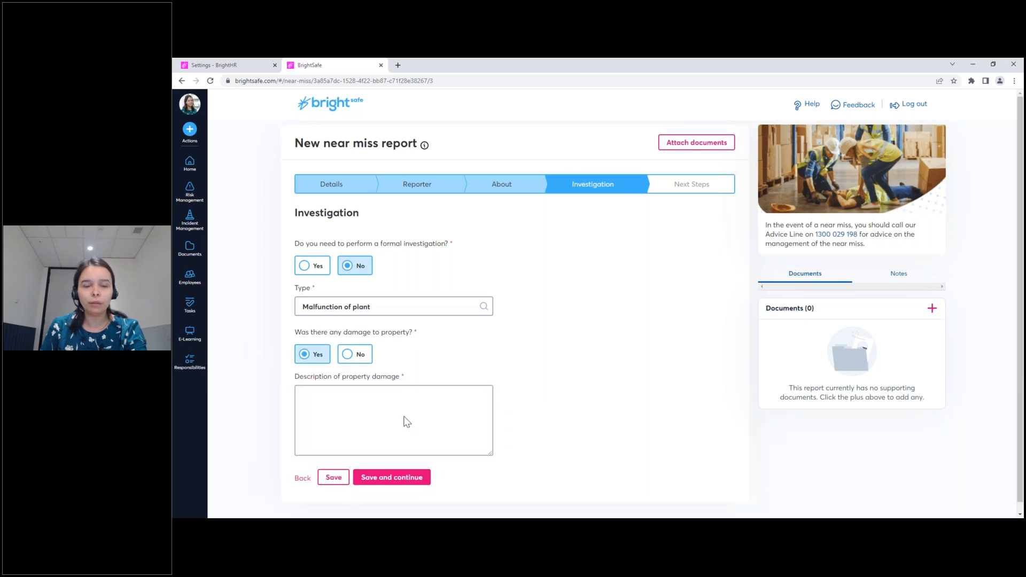
click(352, 355)
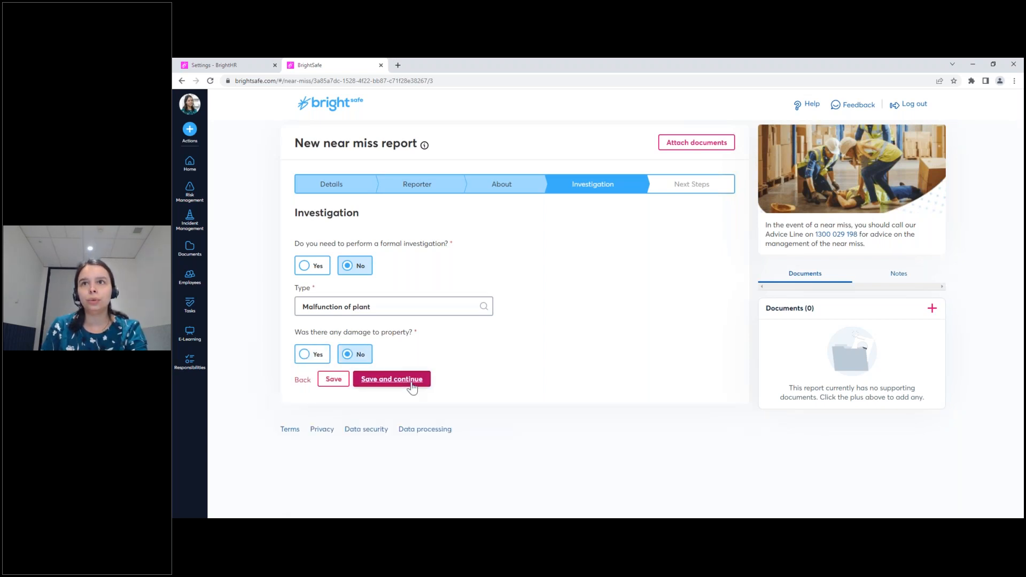
click(412, 388)
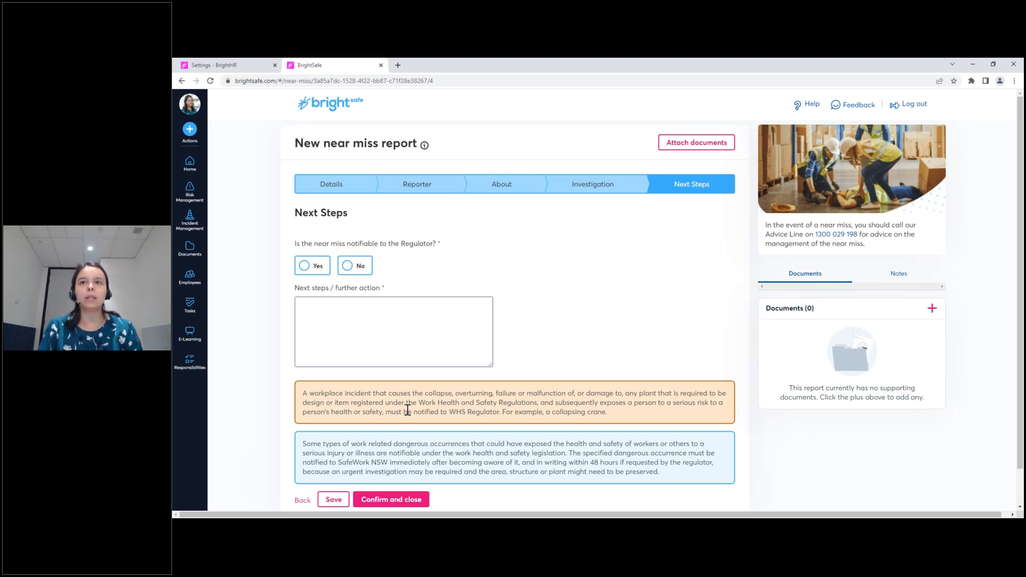
Answer No to the near miss being notifiable, enter "Complete risk assessment of use of ladder" as further action, and close the report.
drag(302, 395, 626, 412)
click(626, 413)
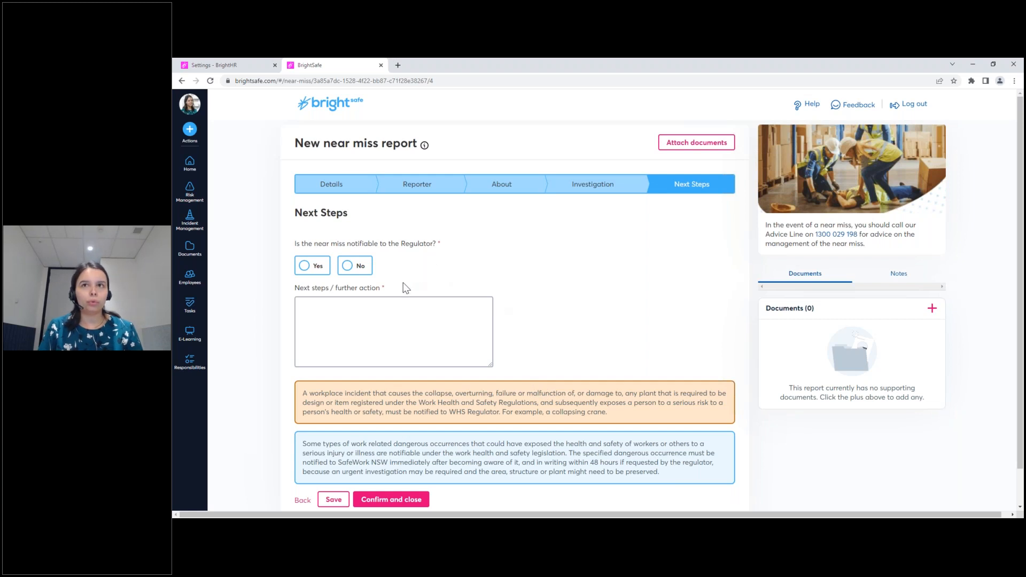
click(357, 268)
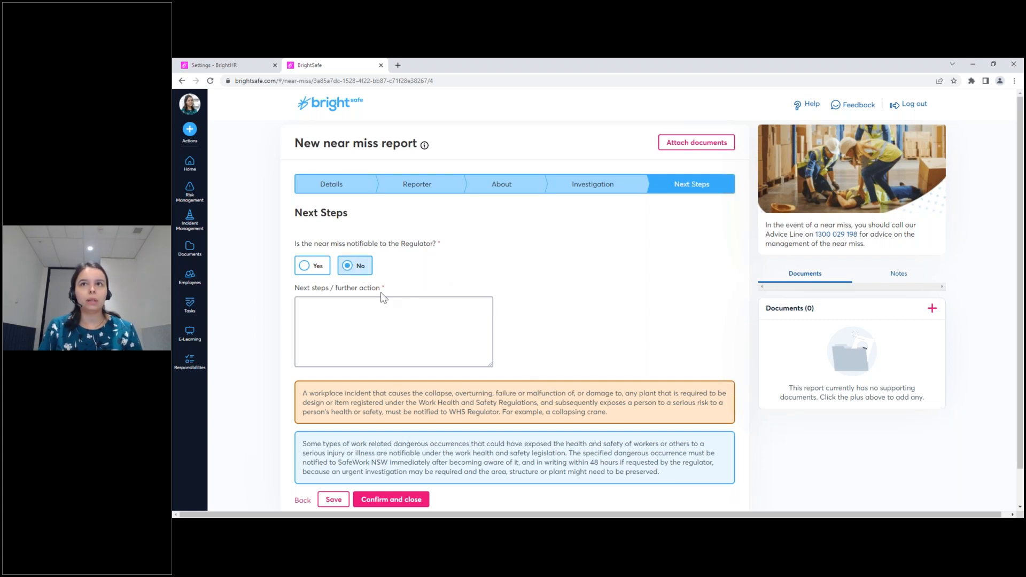
click(381, 331)
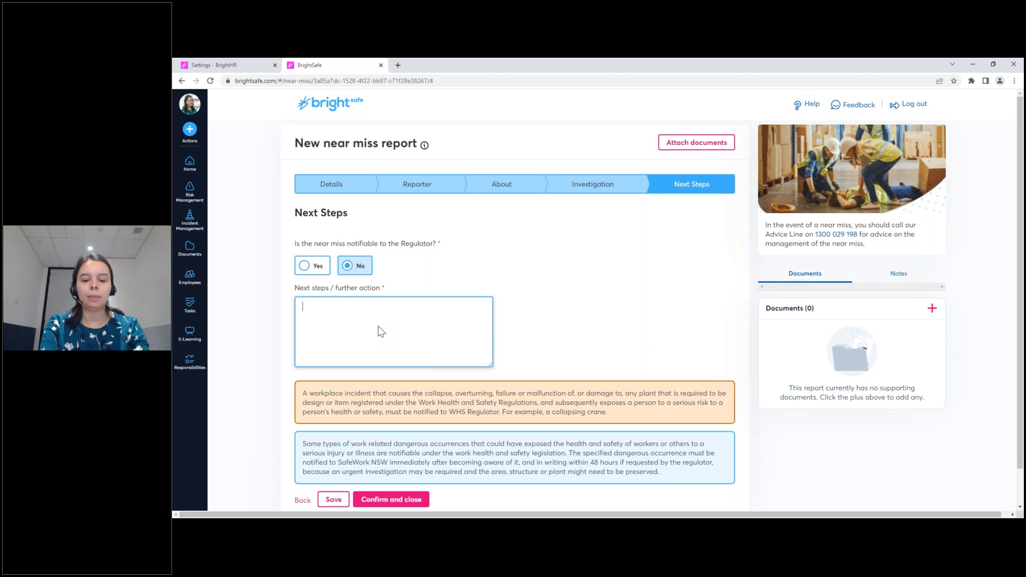
text(Complete risk assessment of use of ladder)
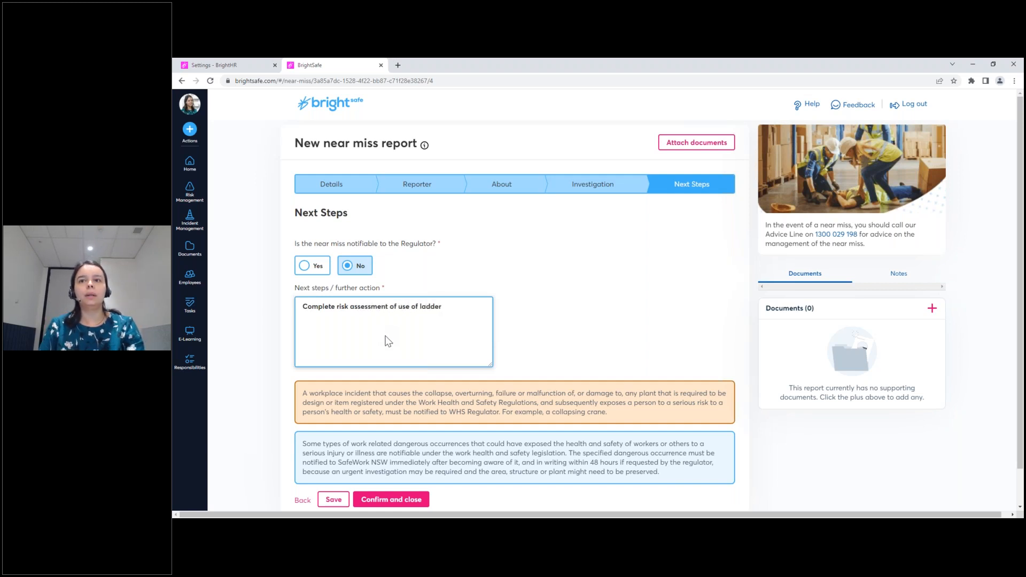
click(424, 503)
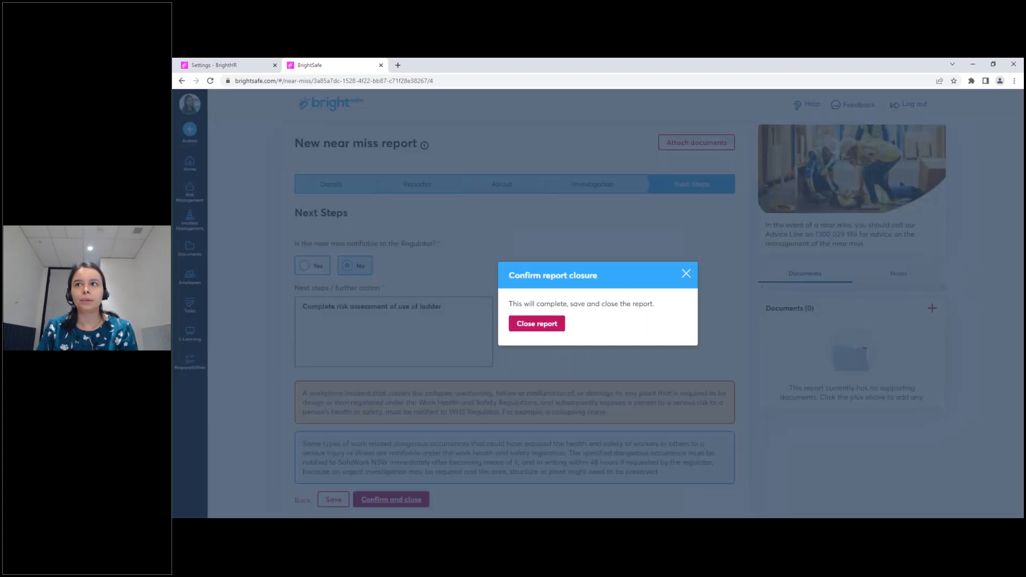
click(537, 324)
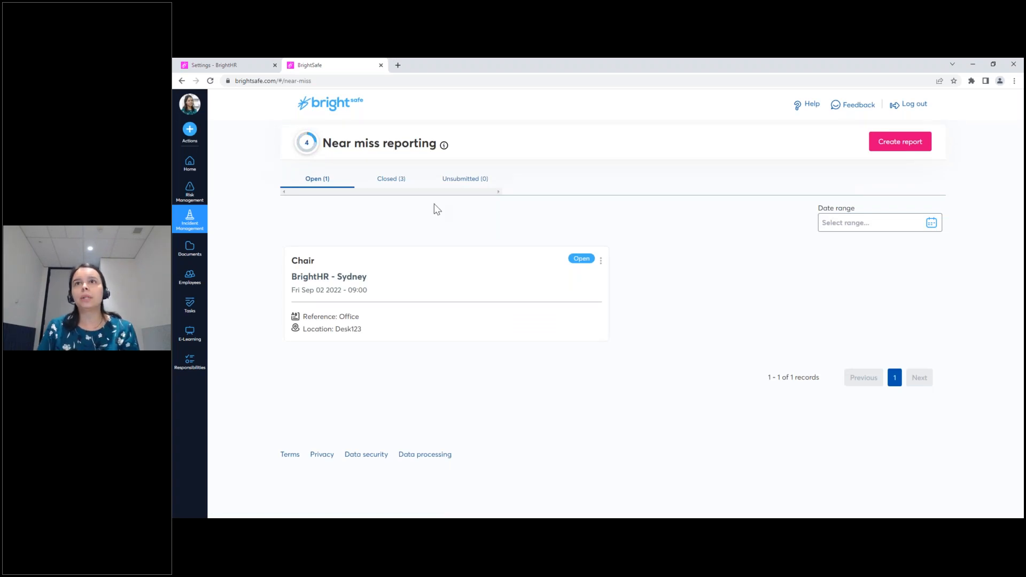
View the closed near miss reports, and return to the list of open ones.
click(398, 185)
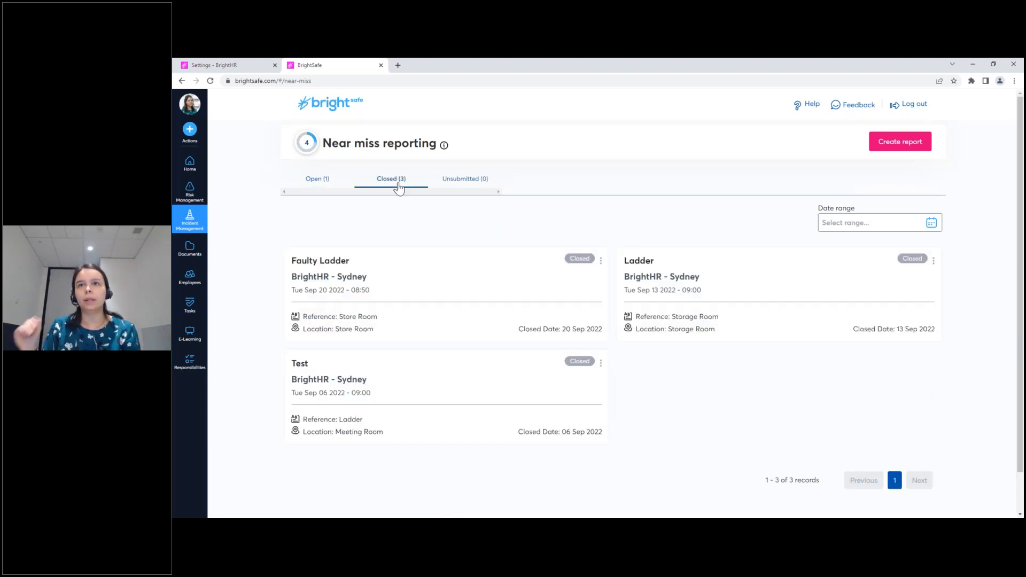
click(324, 181)
click(189, 220)
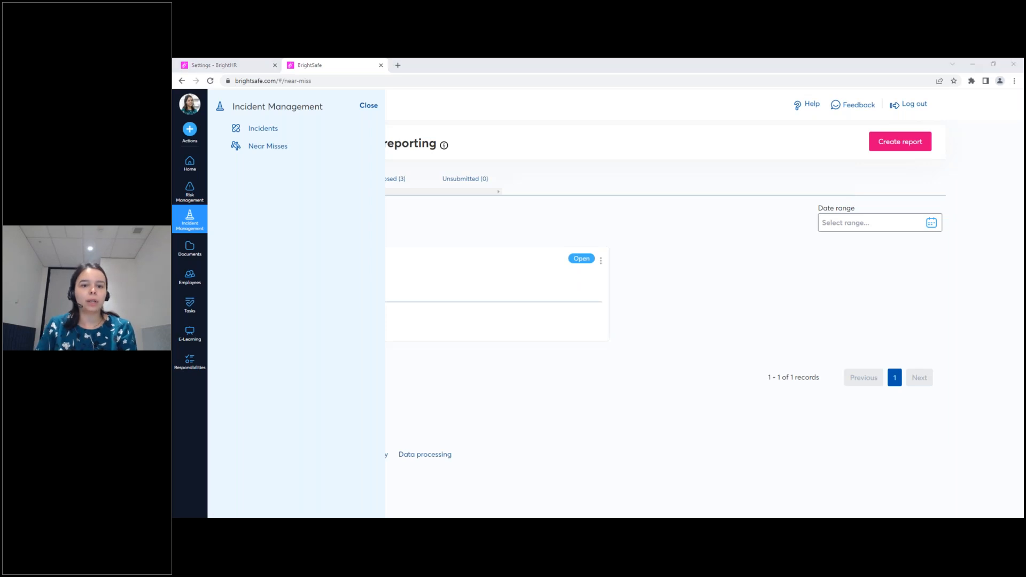
click(493, 229)
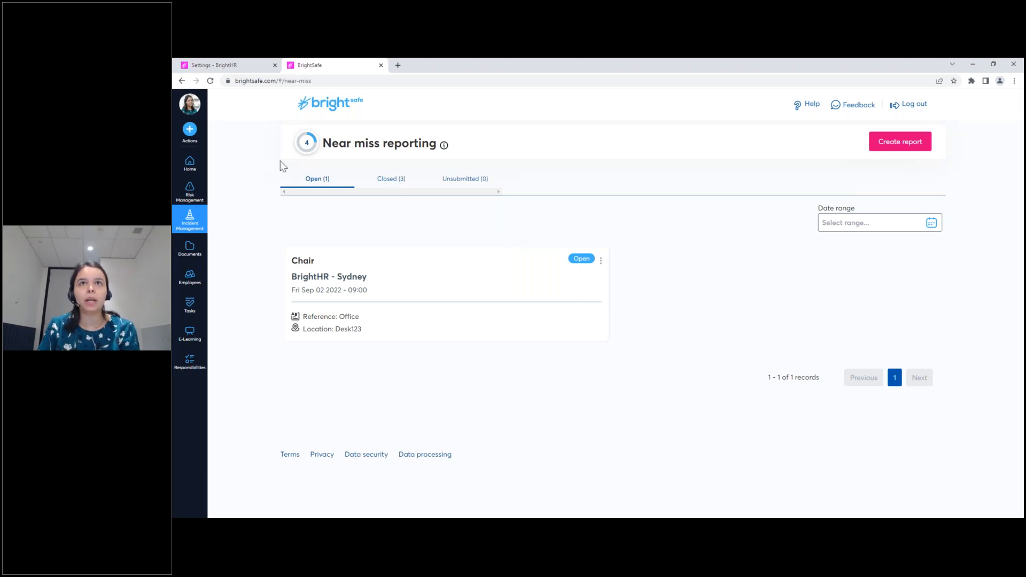
Go back to the home dashboard and look over its risk assessments, near misses and remaining sections.
click(197, 168)
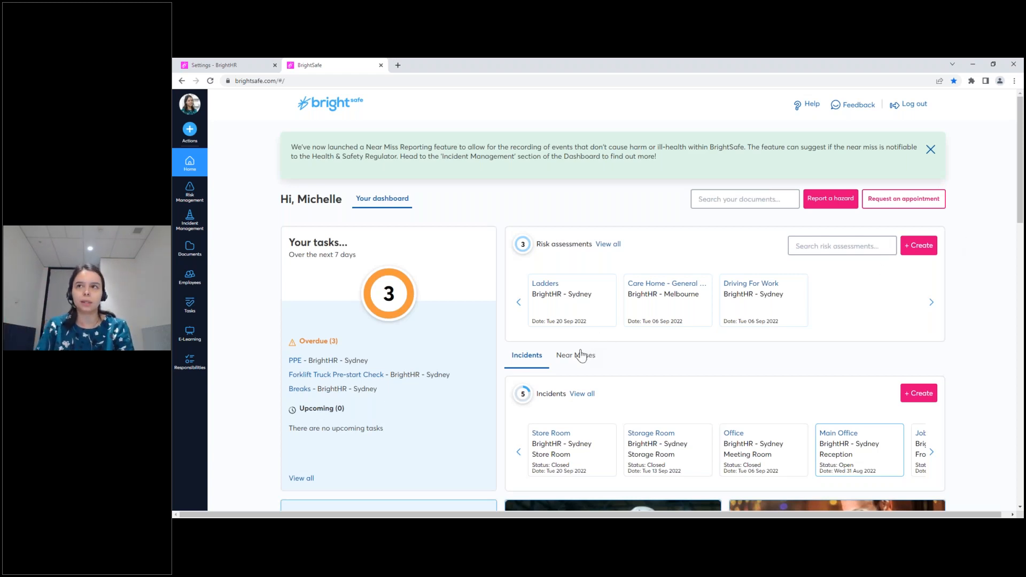
drag(541, 244, 588, 247)
click(577, 274)
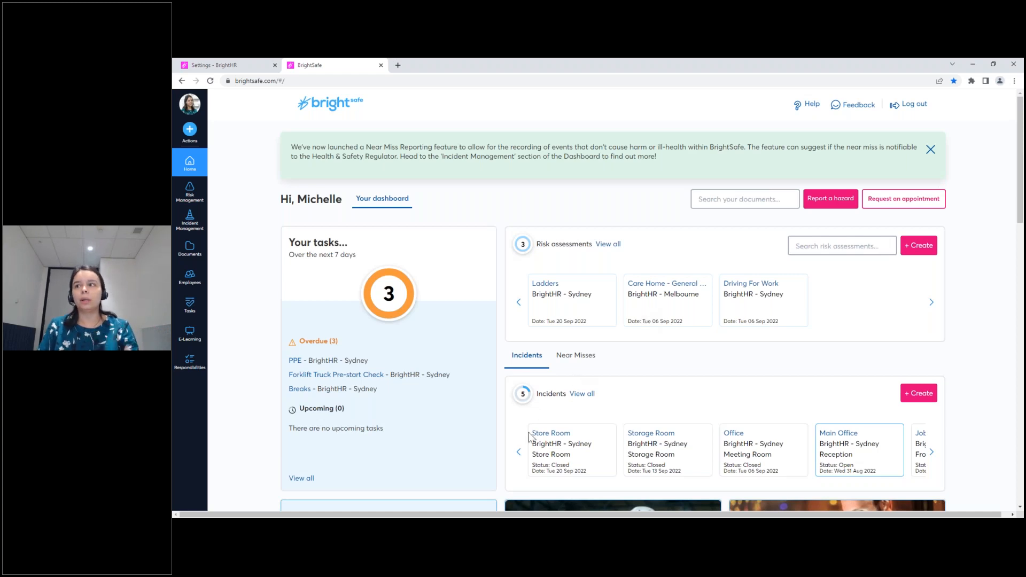
click(584, 358)
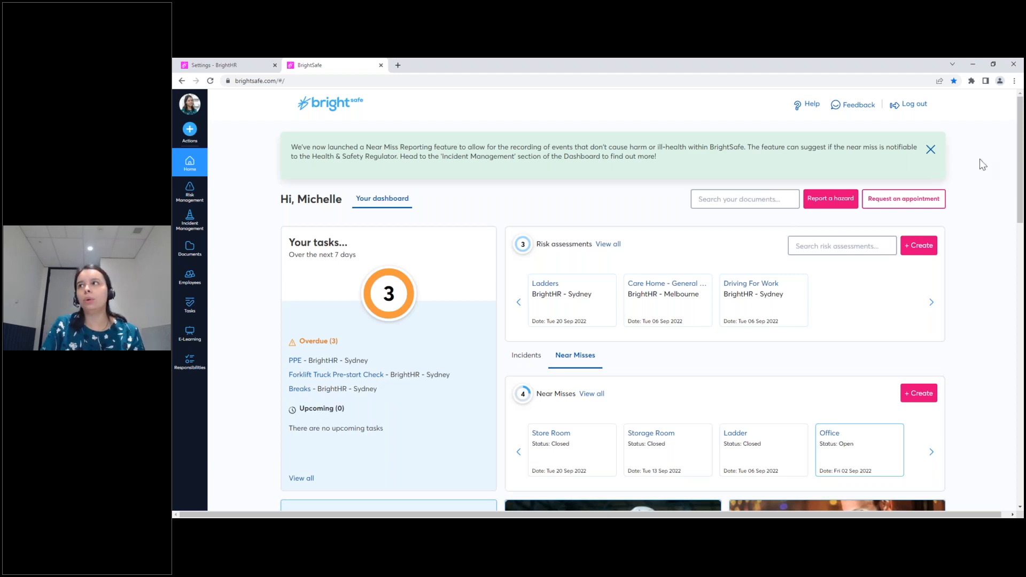
drag(1022, 145, 1021, 298)
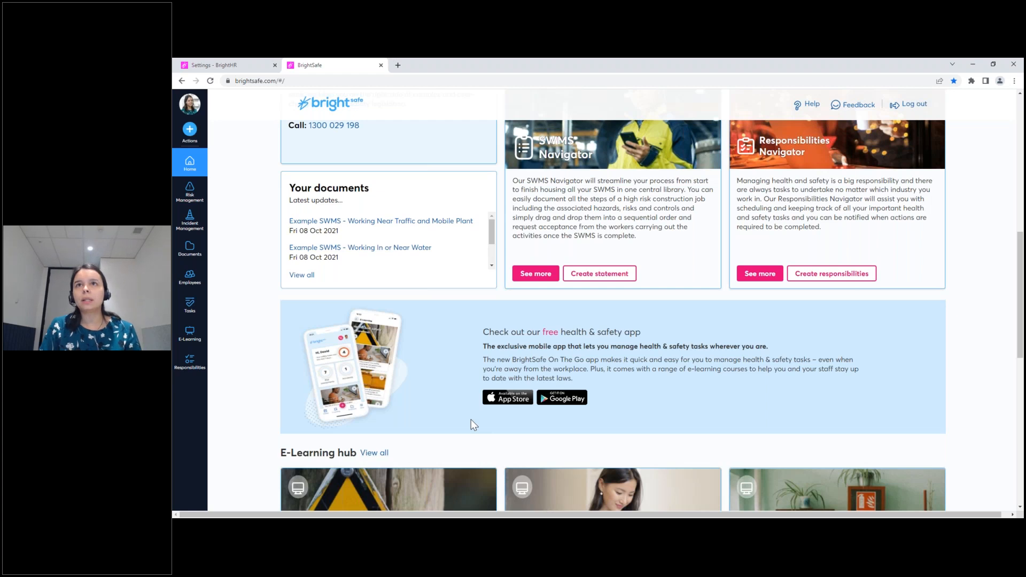
scroll(471, 421, up, 8)
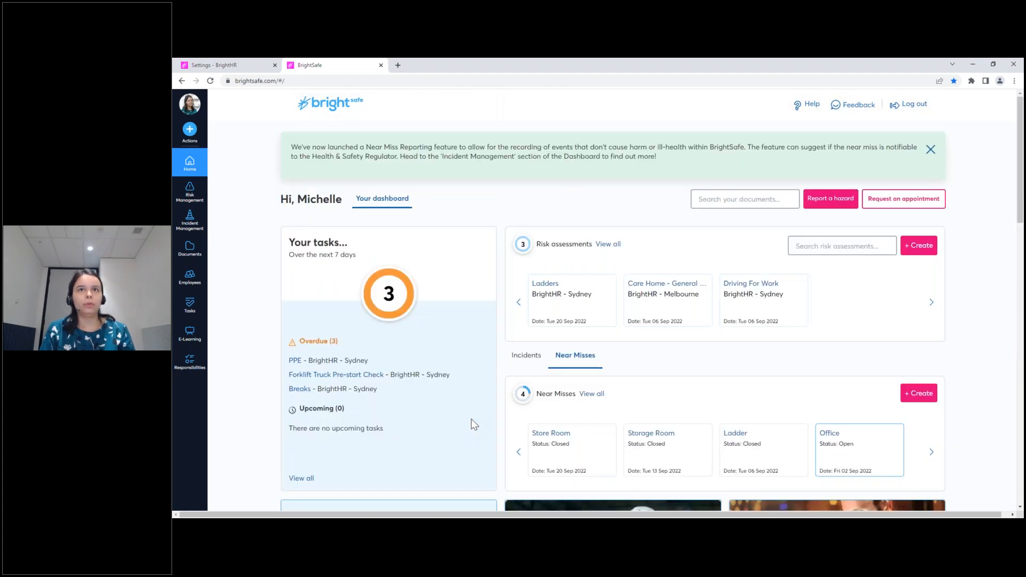